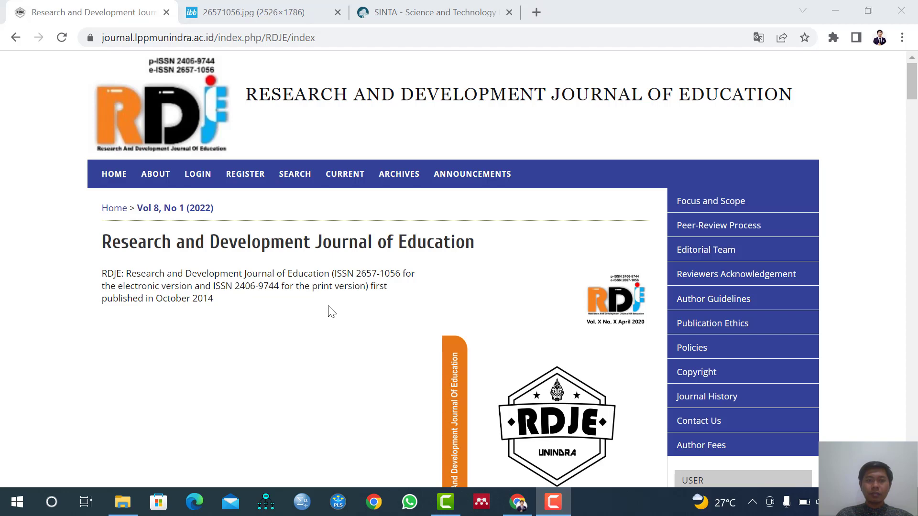
# View the journal's accreditation certificate and its SINTA profile, and return to the journal's home page.
pyautogui.click(263, 19)
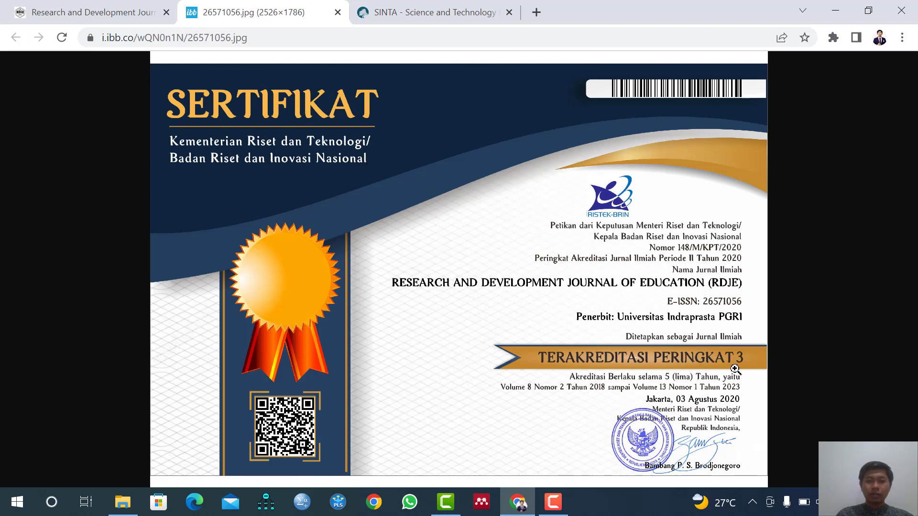
pyautogui.click(471, 9)
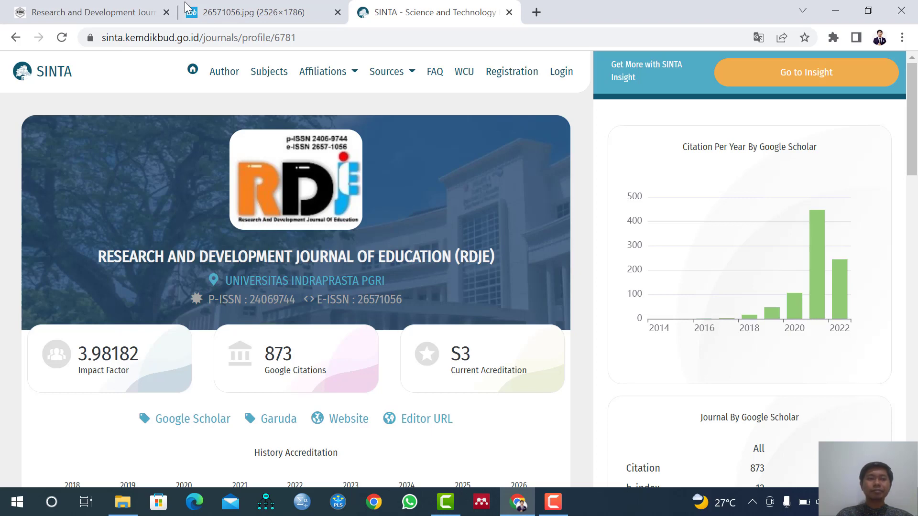
pyautogui.click(124, 8)
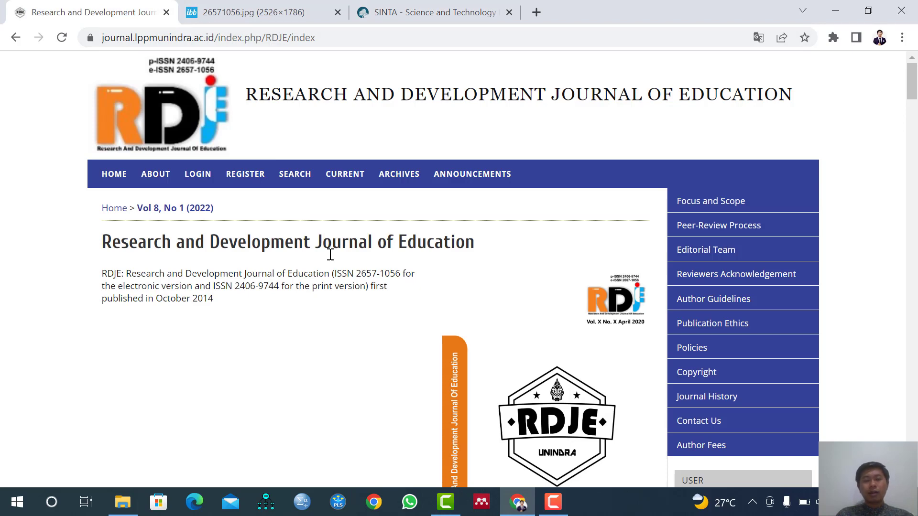
# Open the journal's author fees information and review its editorial policies, including peer review, publication frequency and article charges.
pyautogui.click(704, 453)
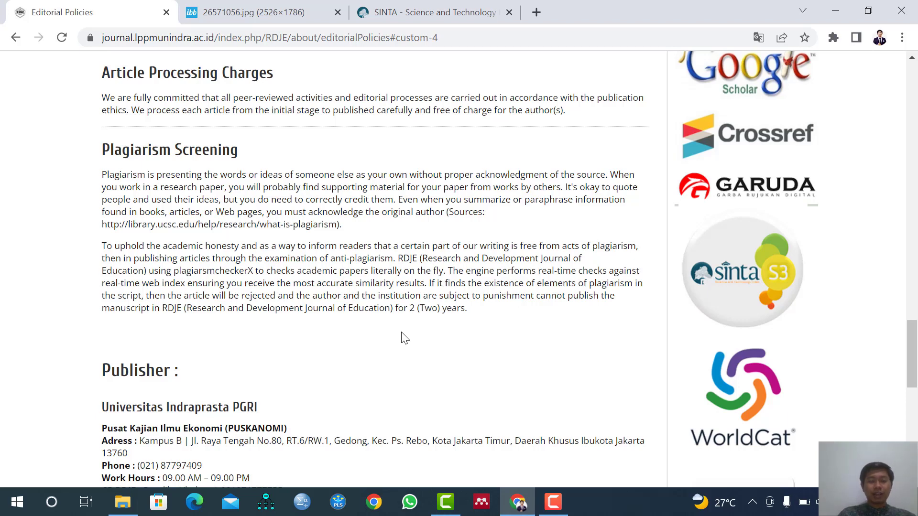
pyautogui.scroll(12, 401, 338)
pyautogui.scroll(15, 401, 338)
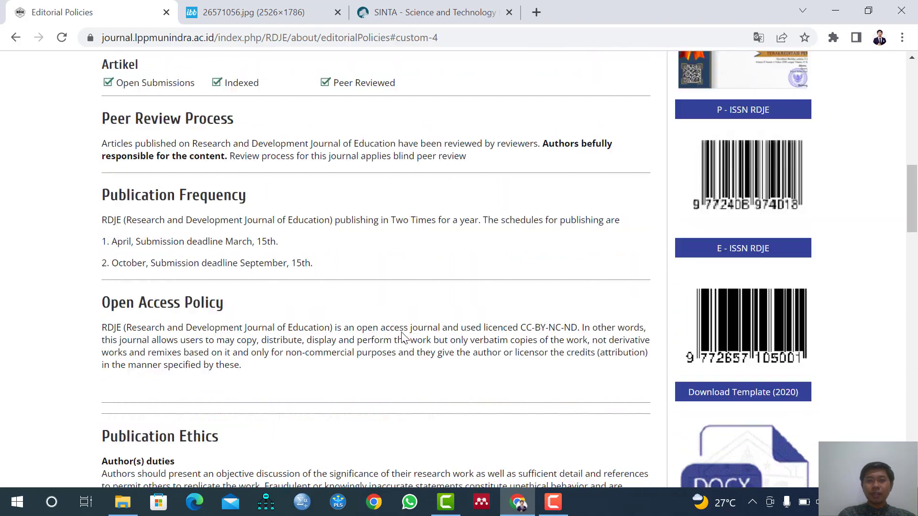
pyautogui.scroll(-18, 317, 303)
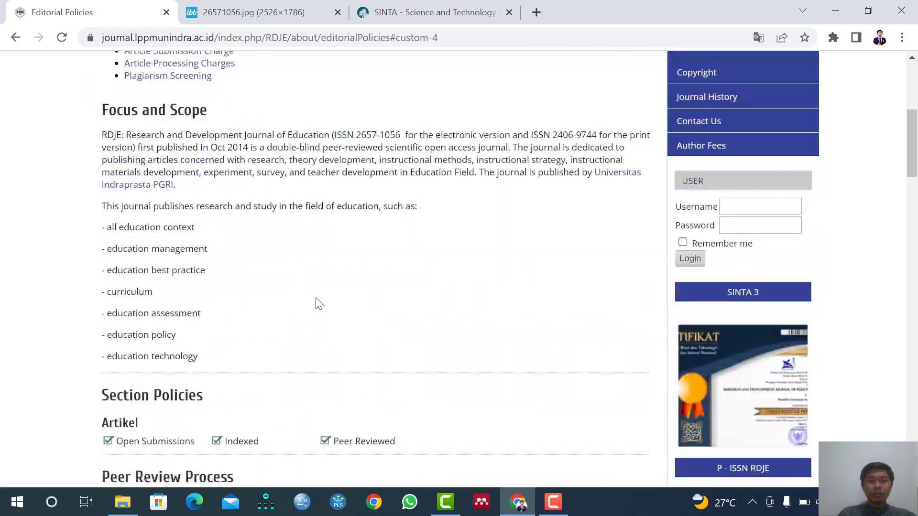
pyautogui.scroll(5, 361, 344)
pyautogui.scroll(2, 321, 334)
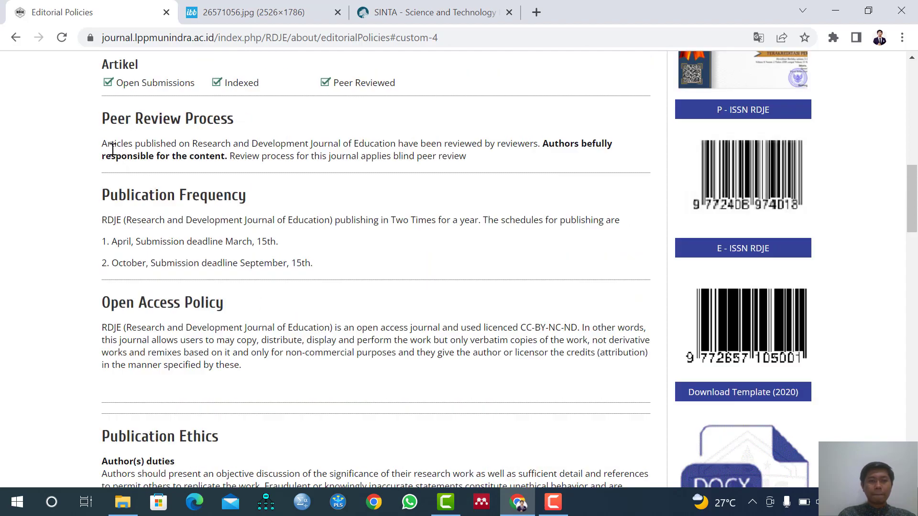
pyautogui.scroll(-5, 148, 267)
pyautogui.scroll(-12, 148, 287)
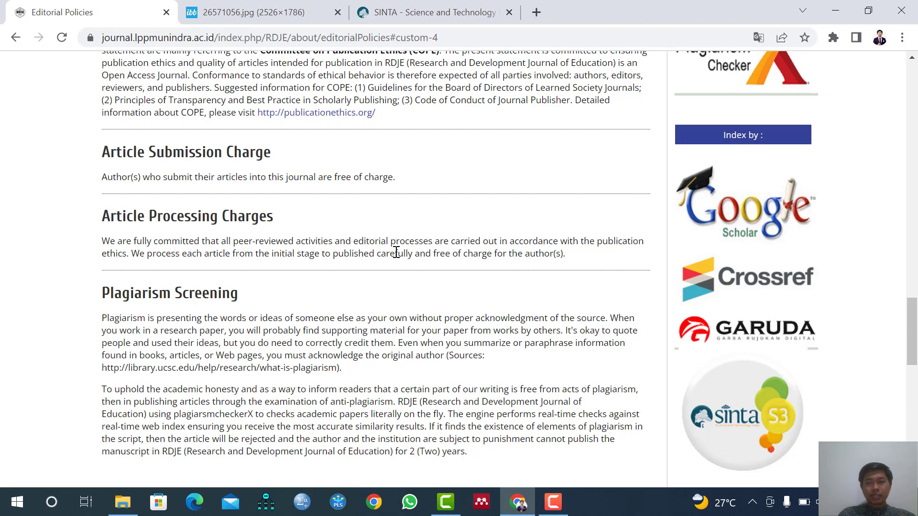
# Close the certificate and SINTA pages and go back to the journal's home page.
pyautogui.click(338, 12)
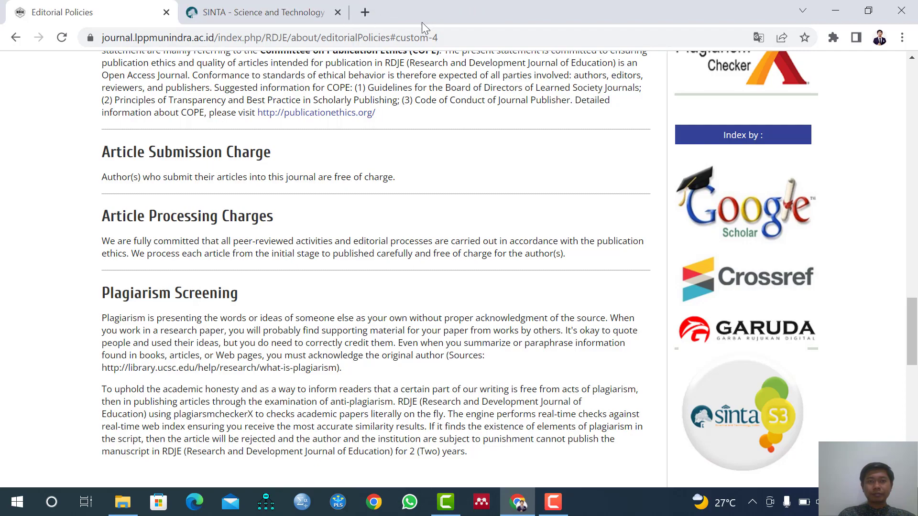
pyautogui.click(339, 13)
pyautogui.scroll(20, 286, 256)
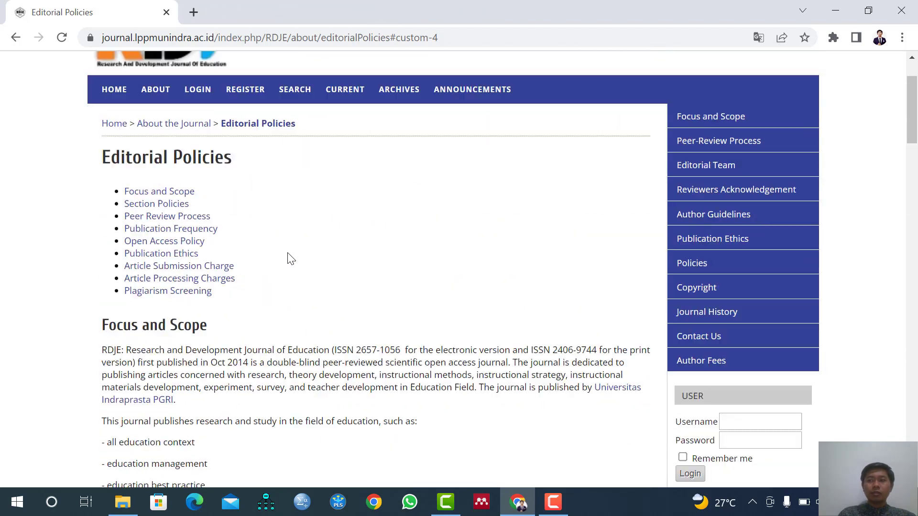
pyautogui.click(129, 179)
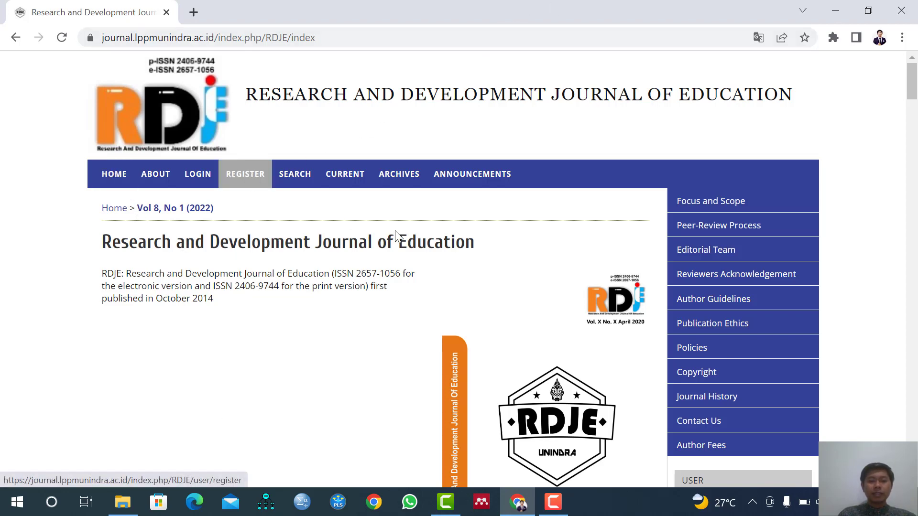
# Open the RDJE template manuscript in Word from the "submit 28 Juni 2022" folder to check it, and return to the journal website in Chrome.
pyautogui.click(134, 506)
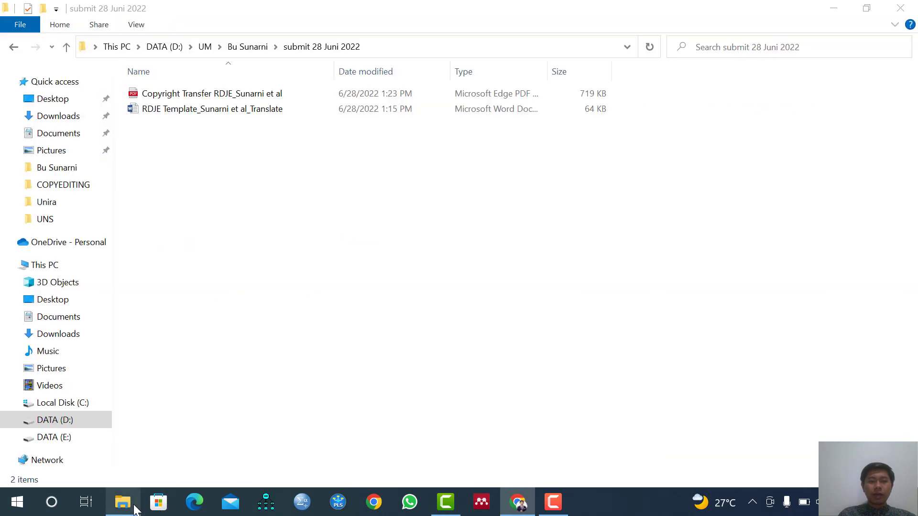
pyautogui.doubleClick(211, 108)
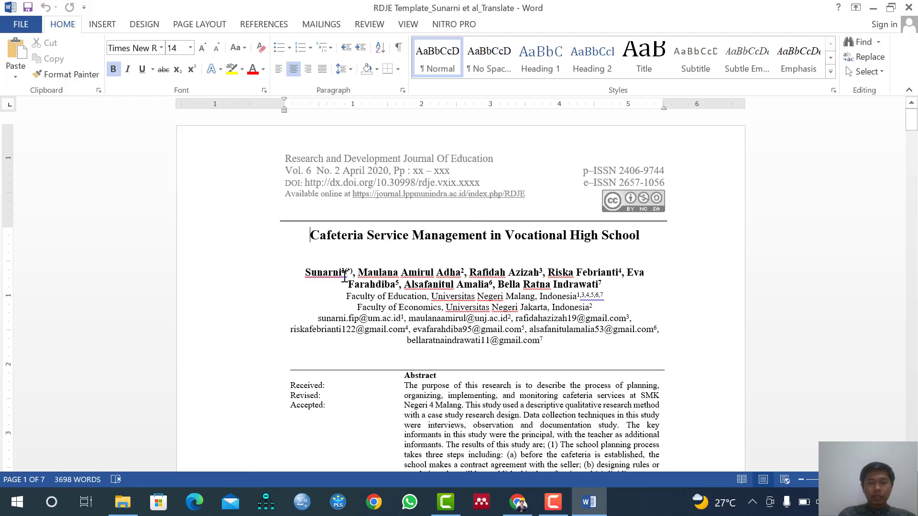
pyautogui.click(872, 8)
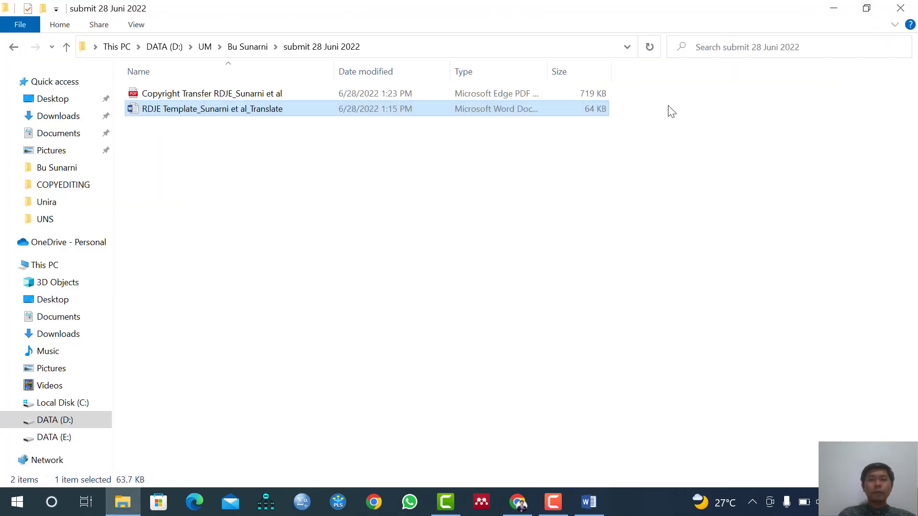
pyautogui.click(518, 502)
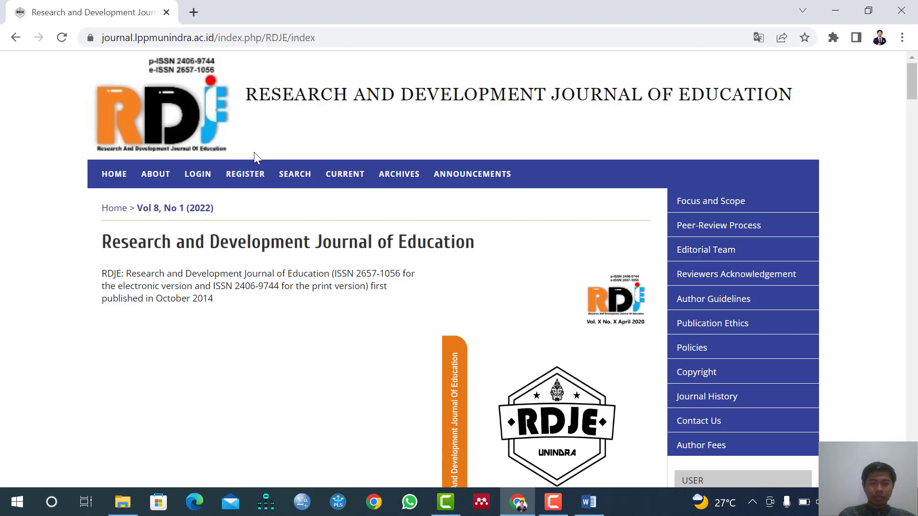
# Open the journal's user registration page and look over the profile fields of the form.
pyautogui.click(247, 175)
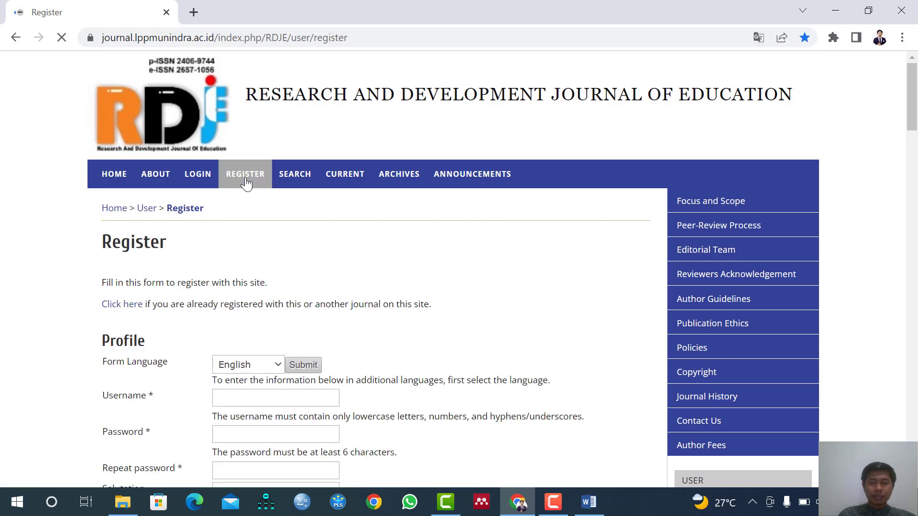
pyautogui.scroll(-3, 268, 199)
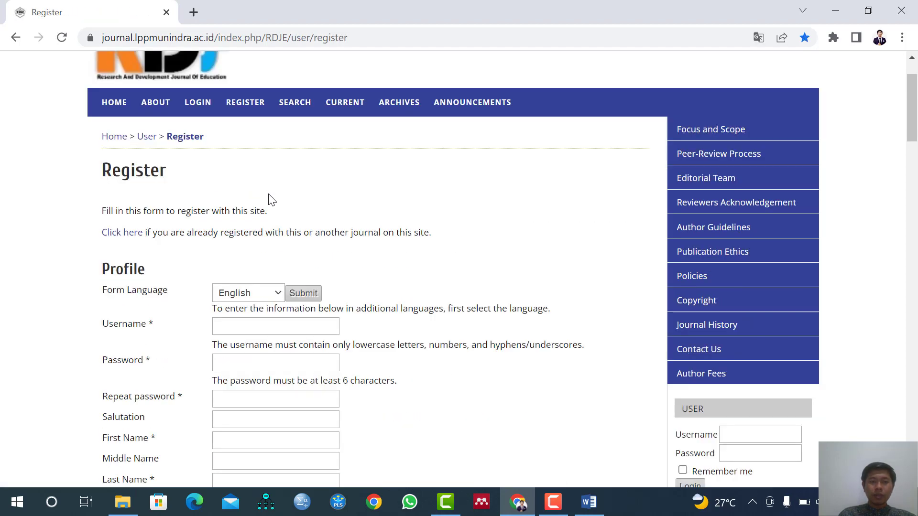
pyautogui.click(260, 256)
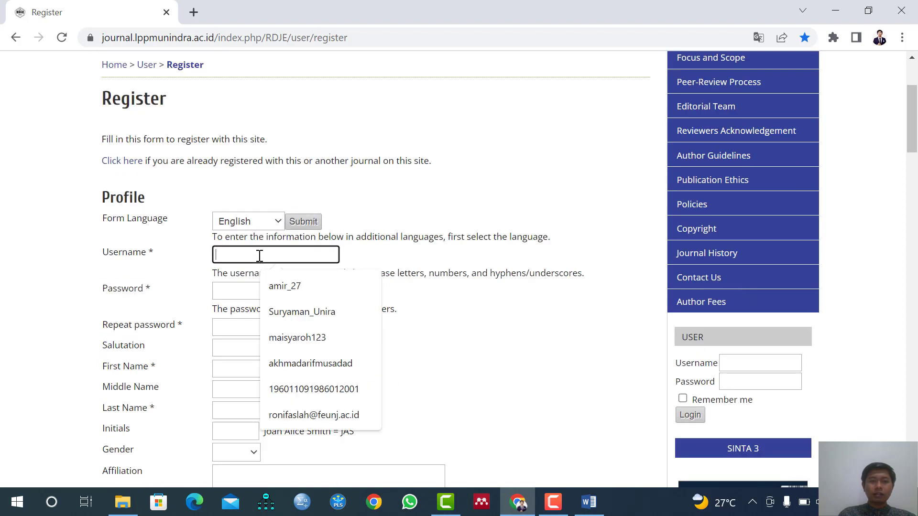
pyautogui.click(374, 256)
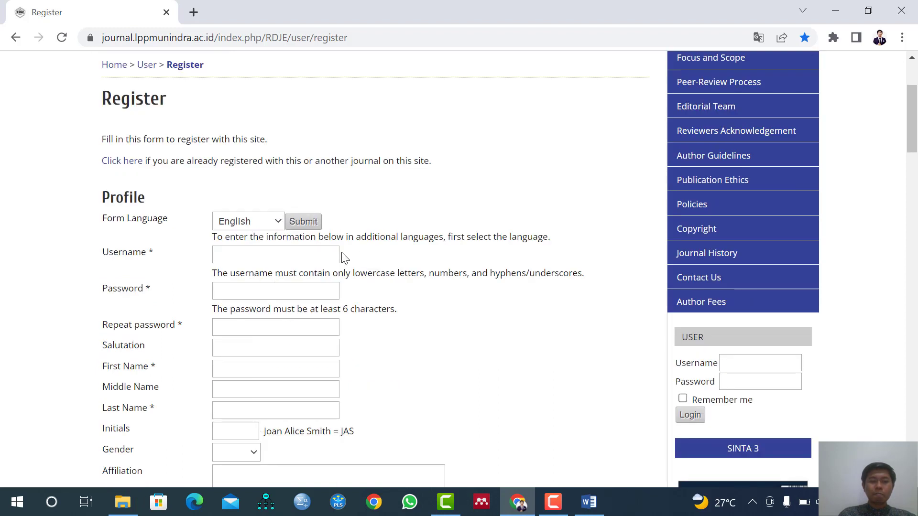
pyautogui.scroll(-2, 294, 253)
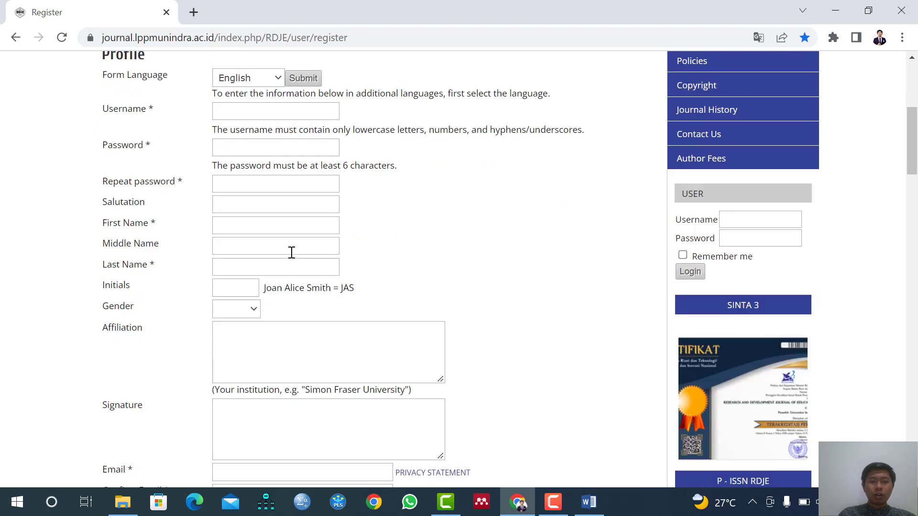
pyautogui.scroll(1, 291, 253)
pyautogui.scroll(1, 287, 250)
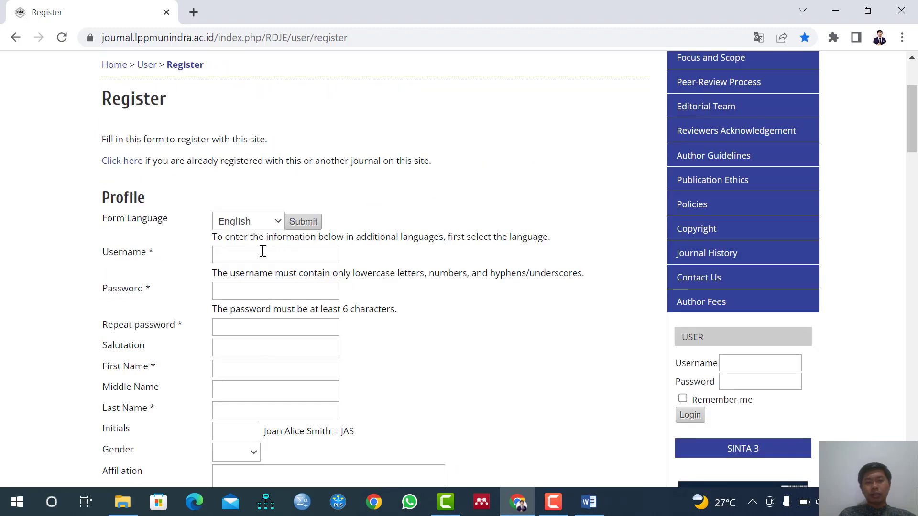
# Enter the author's username in the registration profile.
pyautogui.click(262, 252)
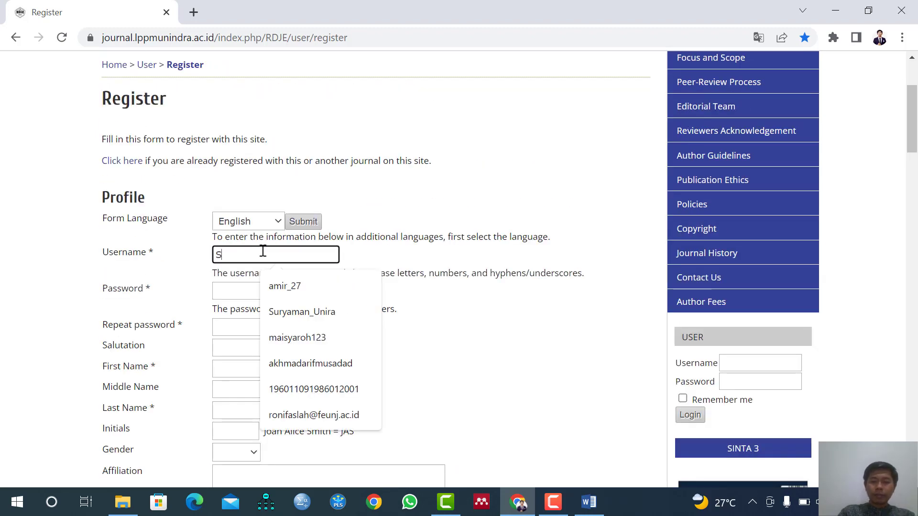
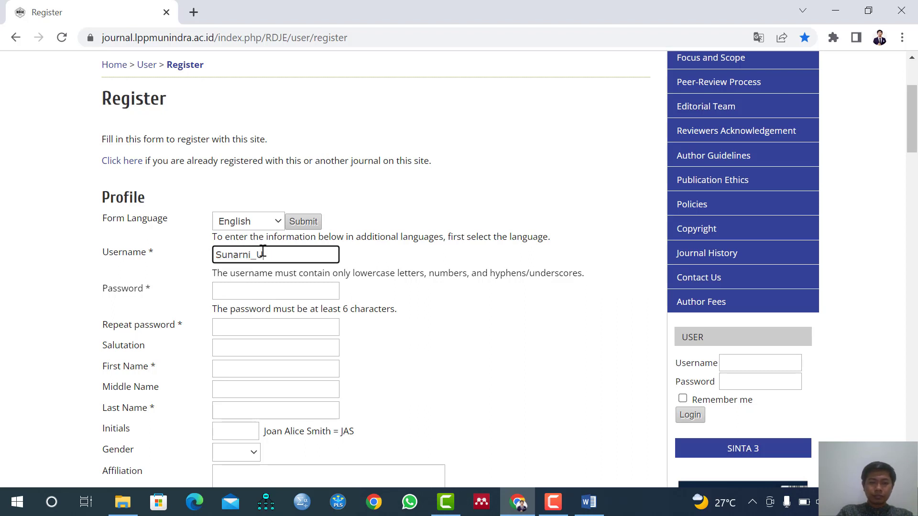
# Enter the account password and repeat it in the confirmation field of the registration form.
pyautogui.click(266, 290)
pyautogui.write('s')
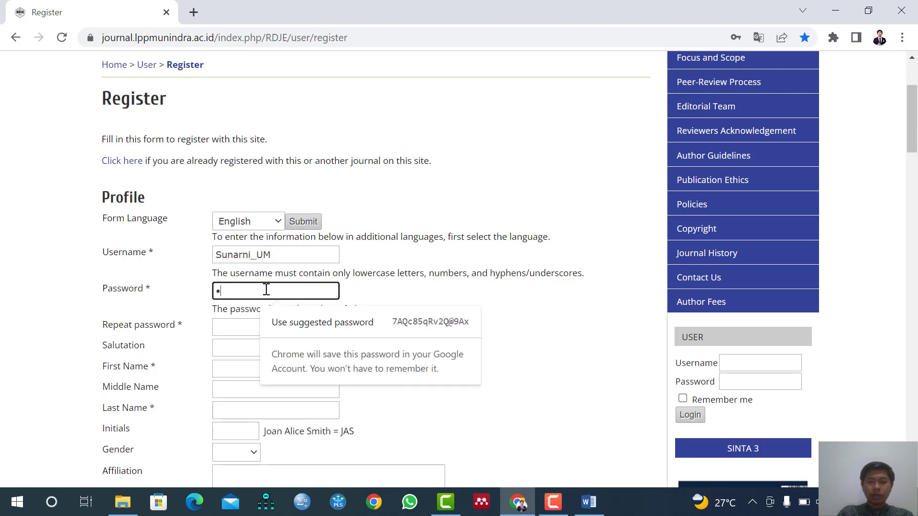
pyautogui.write('•••••')
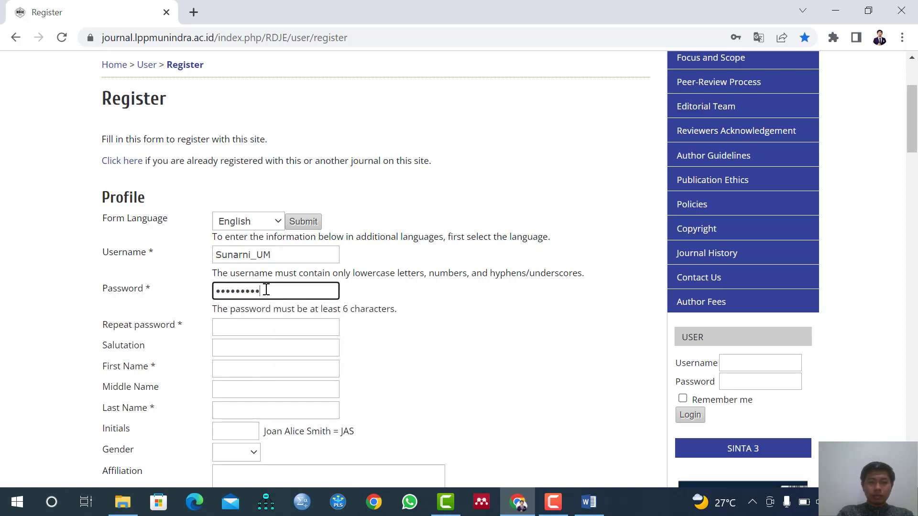
pyautogui.write('••')
pyautogui.click(258, 325)
pyautogui.write('•')
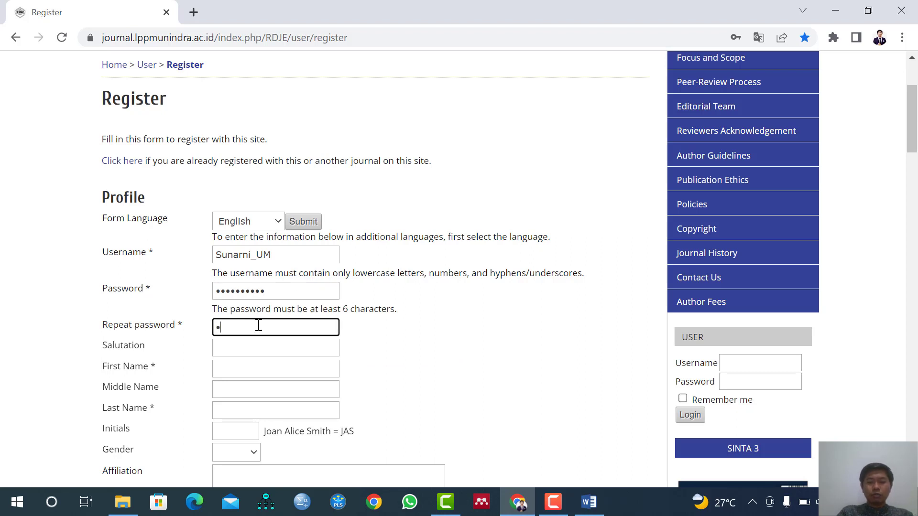
pyautogui.write('••••••••')
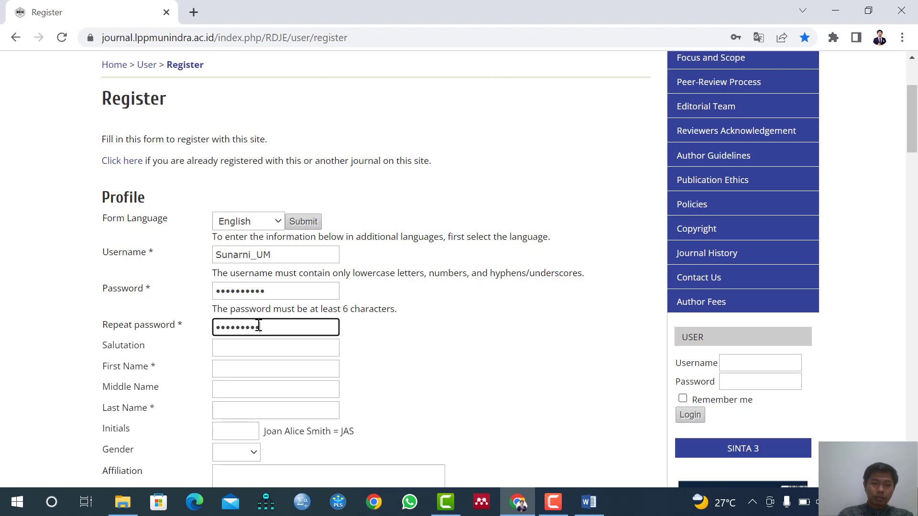
pyautogui.write('•')
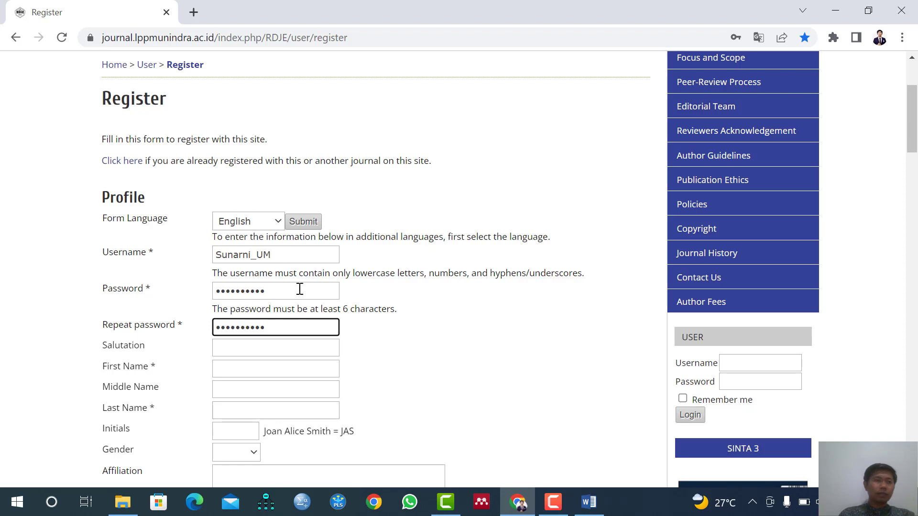
# Fill in the author's first name and last name, leaving the salutation and middle name empty.
pyautogui.click(248, 347)
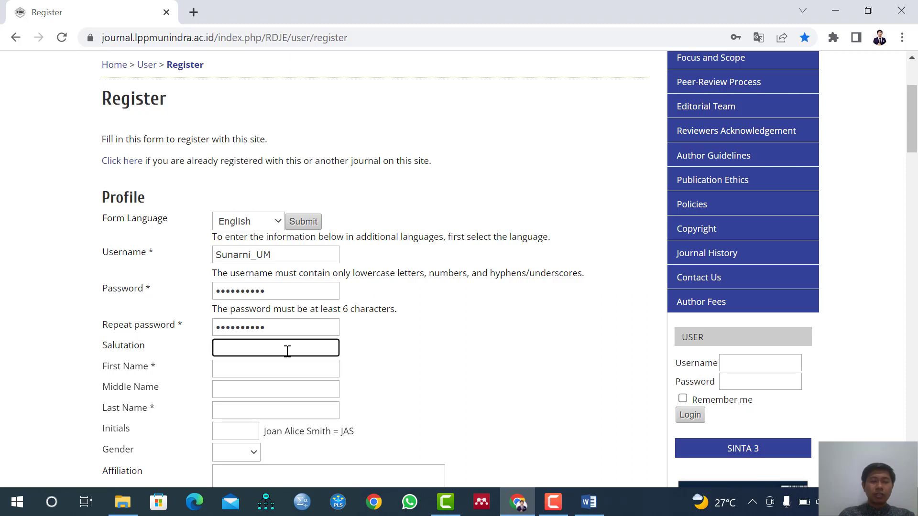
pyautogui.click(270, 368)
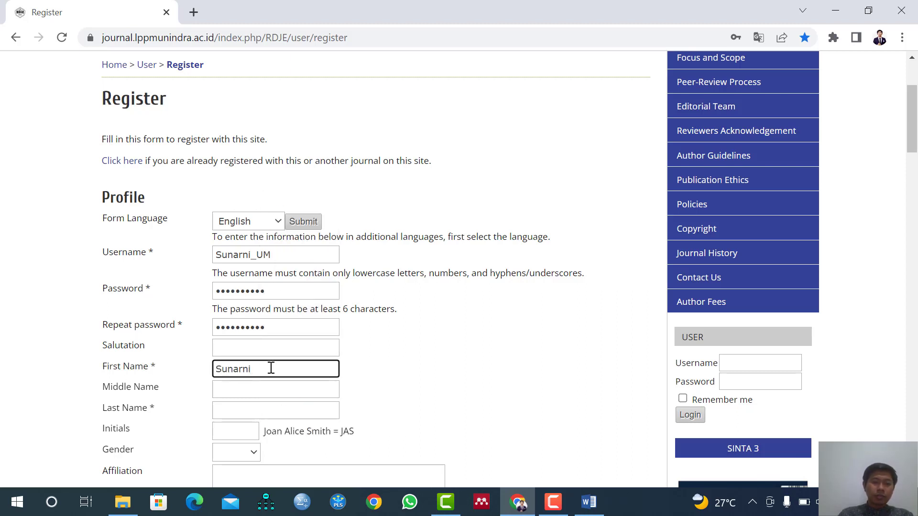
pyautogui.scroll(-1, 272, 368)
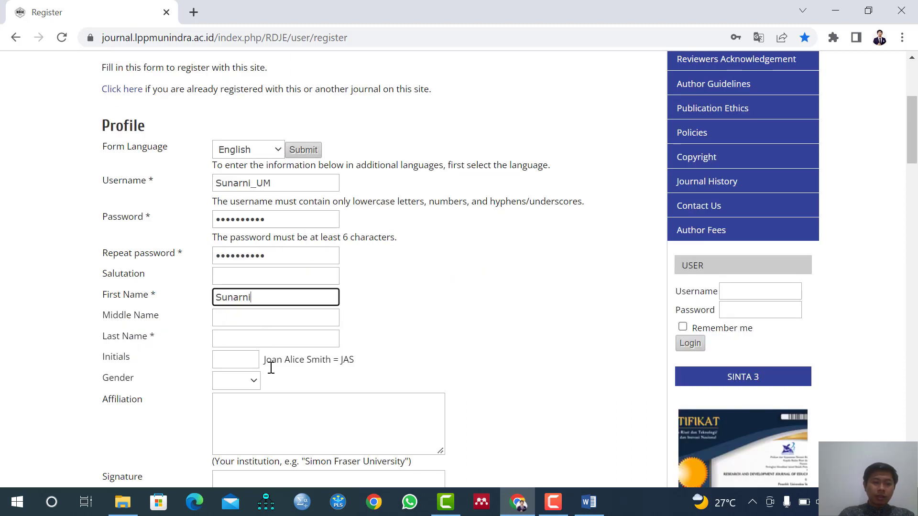
pyautogui.click(247, 339)
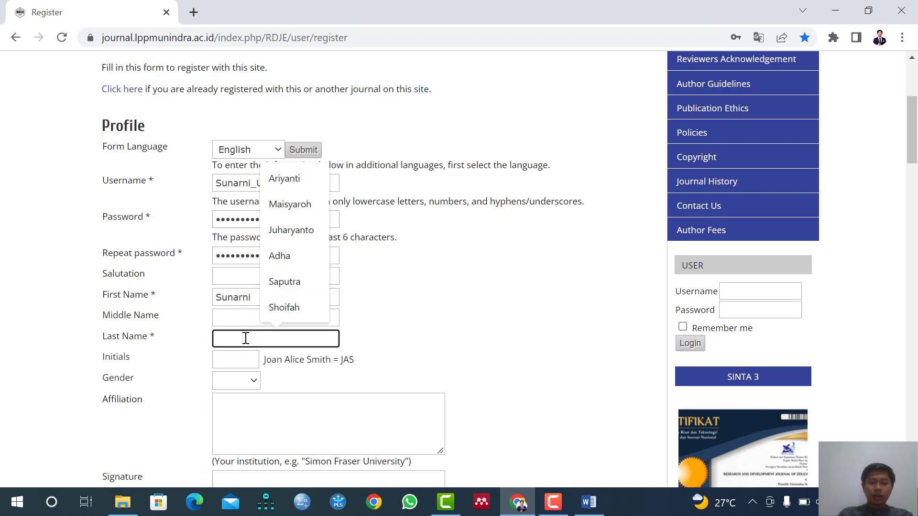
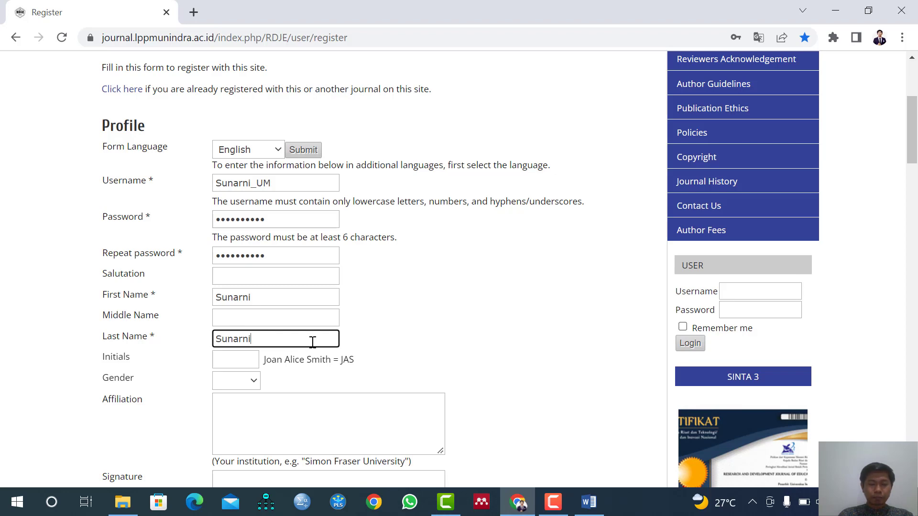
pyautogui.scroll(-1, 312, 342)
pyautogui.click(244, 291)
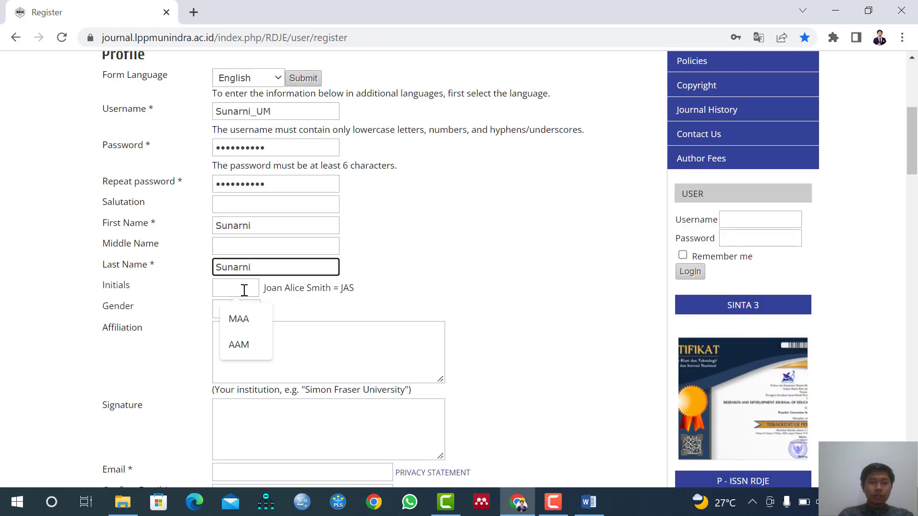
pyautogui.write('SS')
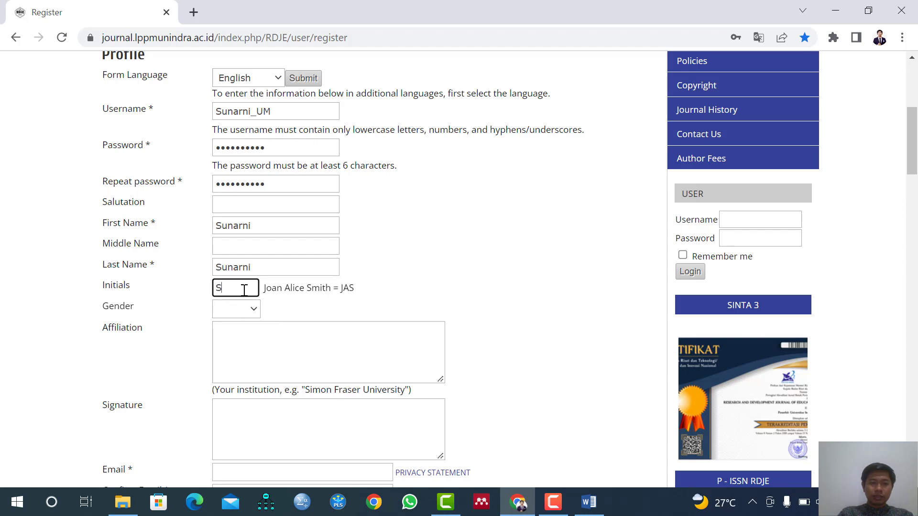
pyautogui.press('BackSpace')
pyautogui.press('BackSpace')
# Set the gender to F and enter "Faculty of Education, Universitas Negeri Malang" as the affiliation.
pyautogui.click(238, 311)
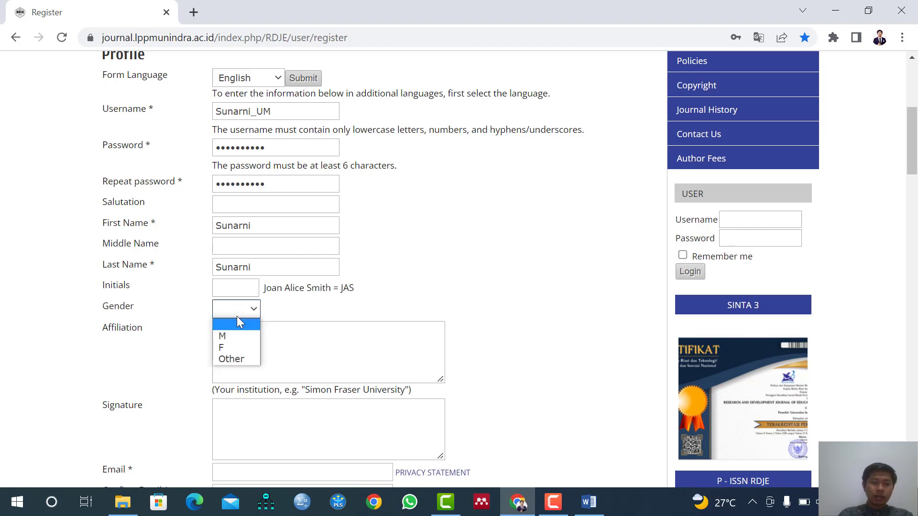
pyautogui.click(231, 347)
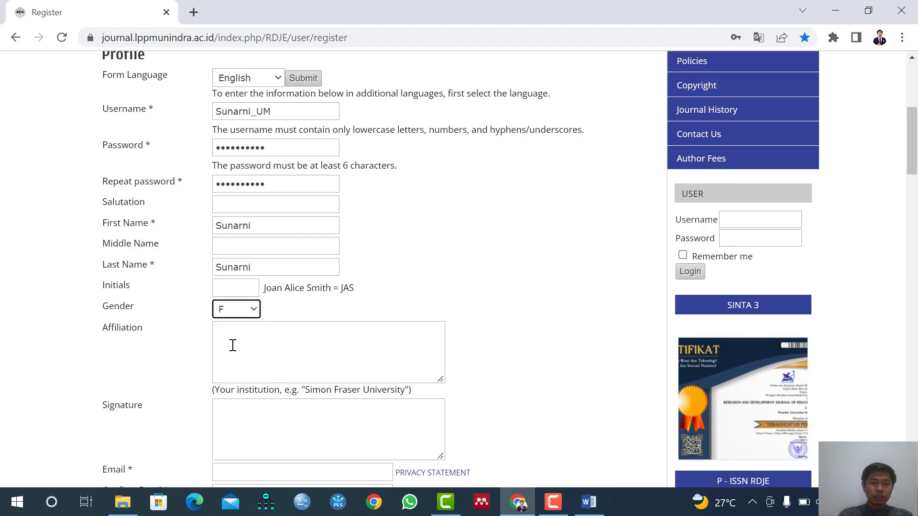
pyautogui.click(233, 346)
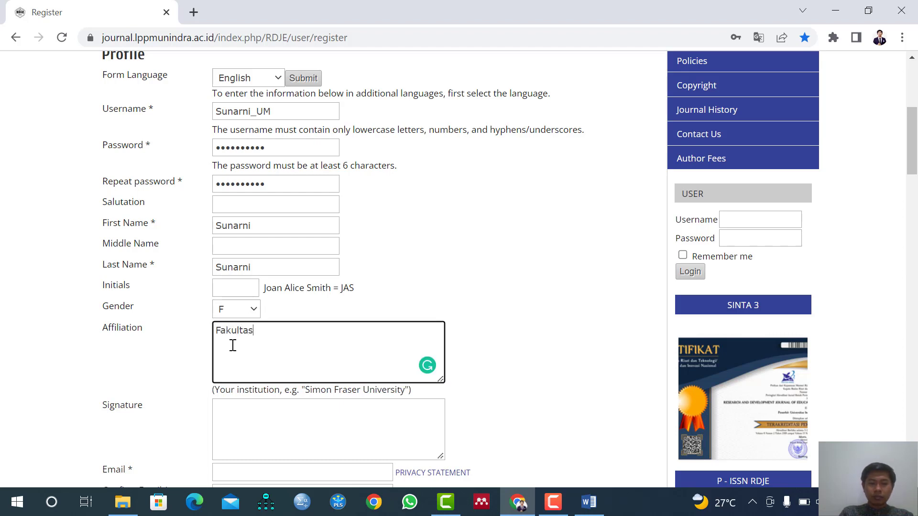
pyautogui.write('Fakulty of E')
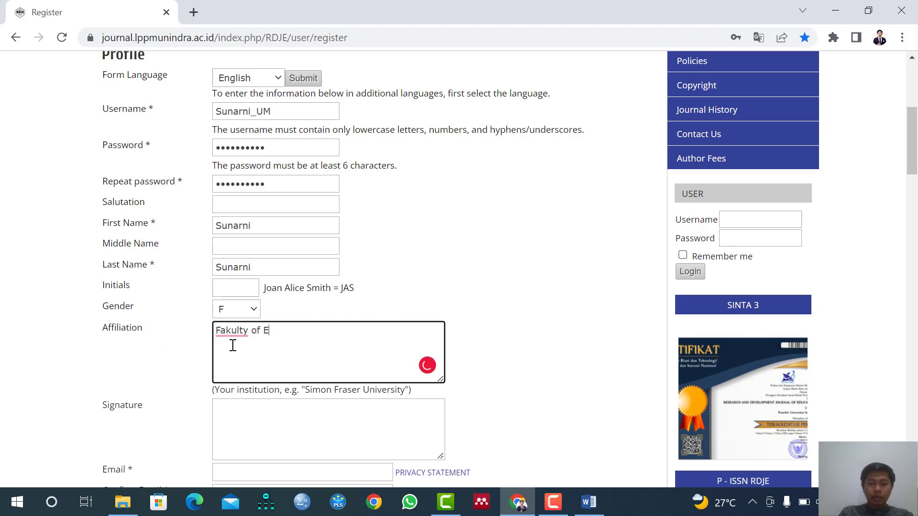
pyautogui.write('ducation')
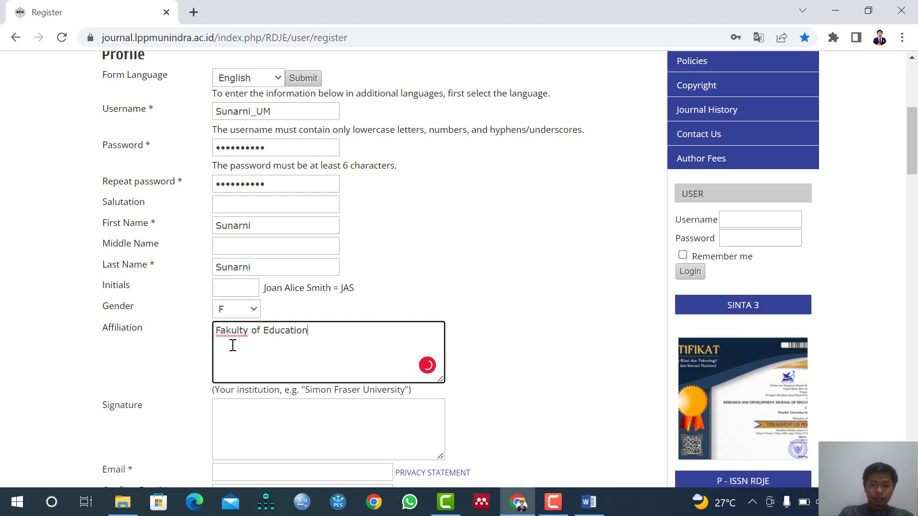
pyautogui.write(', Universi')
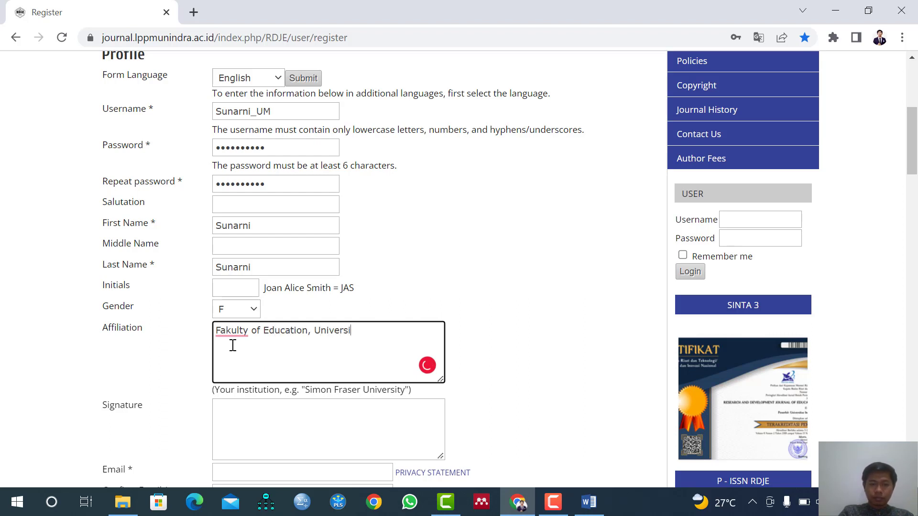
pyautogui.write('tas Negeri ')
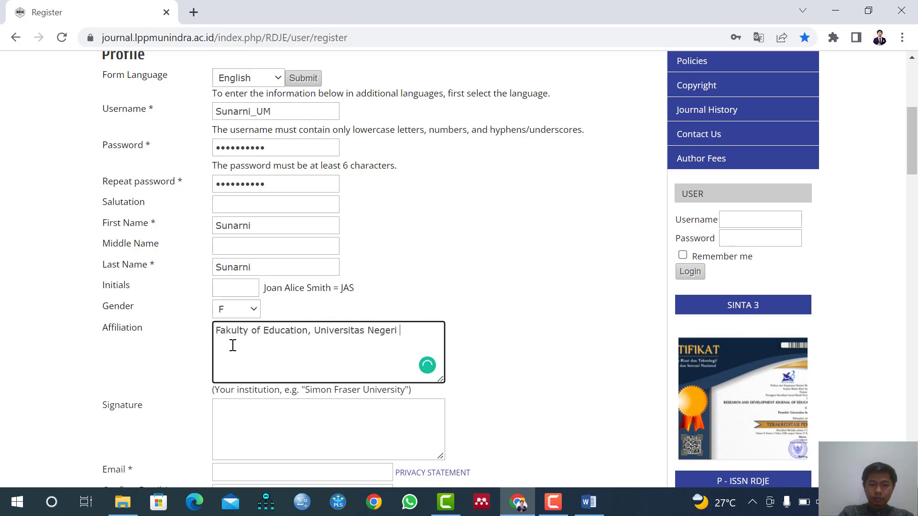
pyautogui.write('Malang')
pyautogui.moveTo(214, 330); pyautogui.dragTo(447, 365)
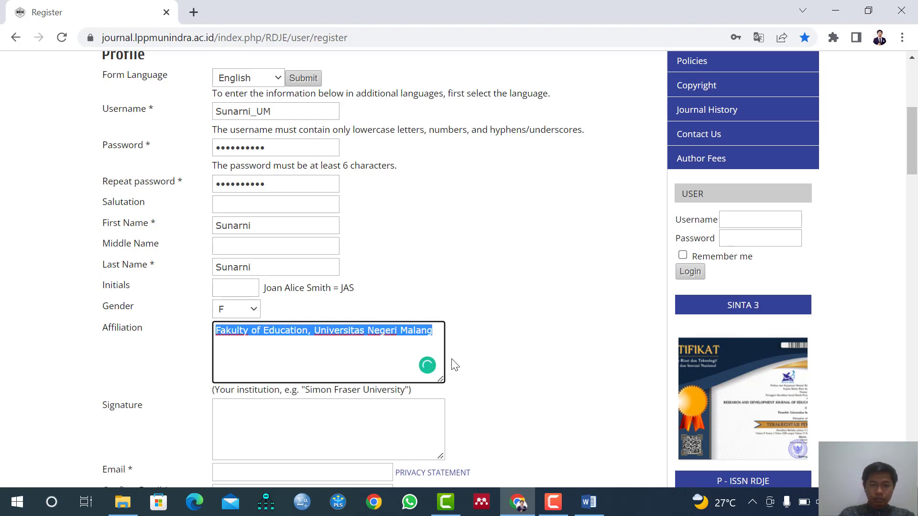
pyautogui.click(231, 330)
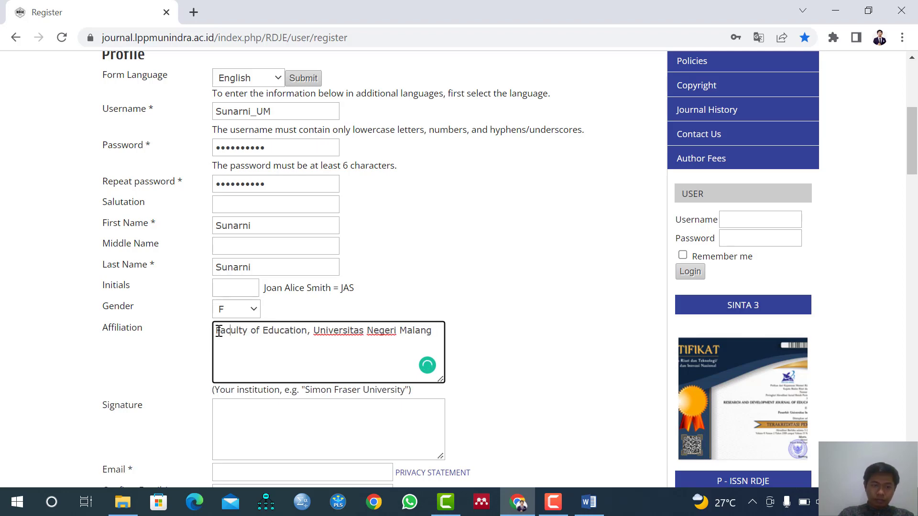
pyautogui.moveTo(217, 330); pyautogui.dragTo(456, 348)
# Enter the author's email address in the Email field of the registration profile.
pyautogui.scroll(-3, 342, 382)
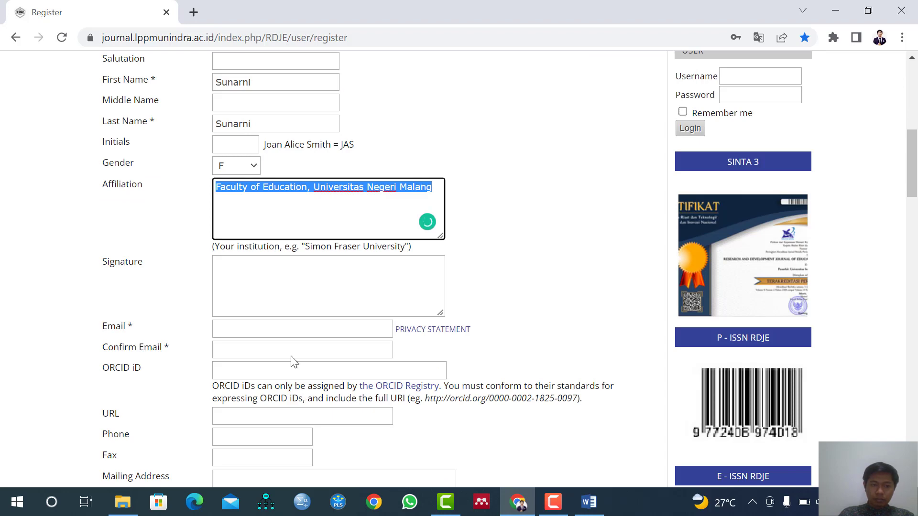
pyautogui.click(292, 330)
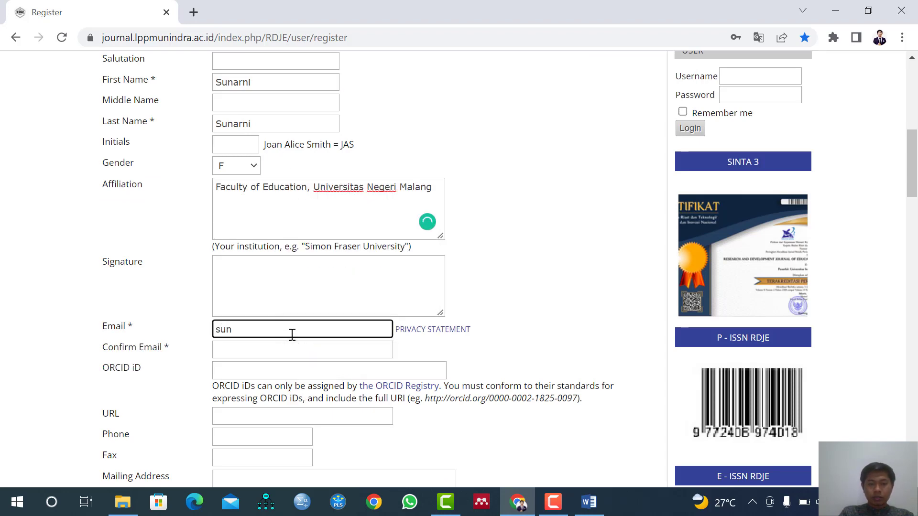
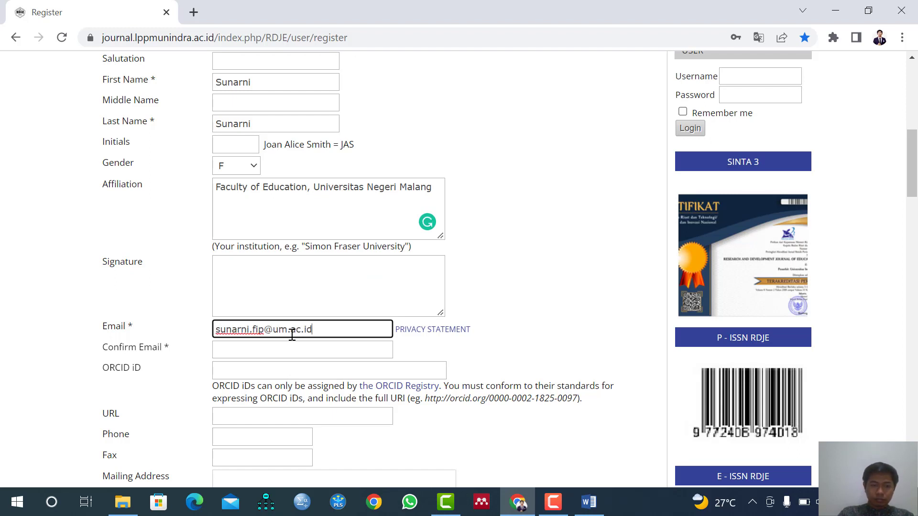
# Copy the author's email address into the Confirm Email field.
pyautogui.moveTo(321, 329); pyautogui.dragTo(200, 328)
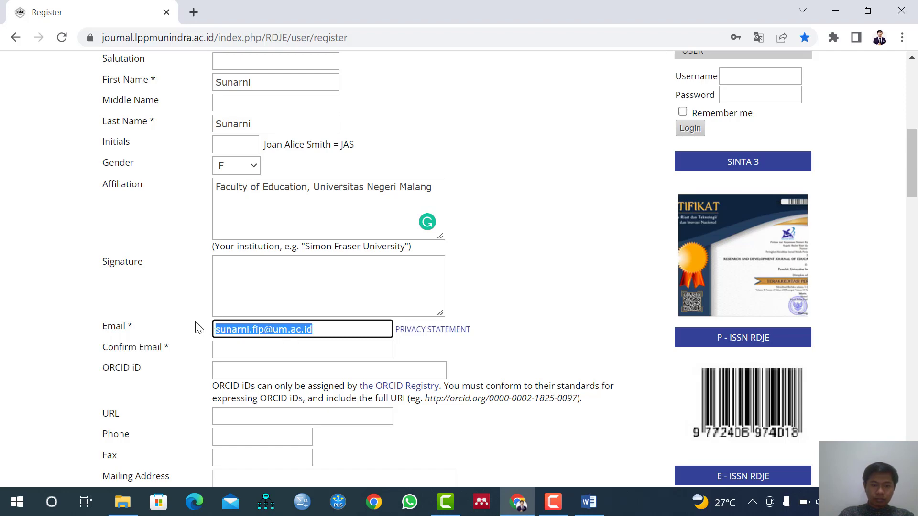
pyautogui.hotkey('ctrl', 'c')
pyautogui.click(248, 347)
pyautogui.hotkey('ctrl', 'v')
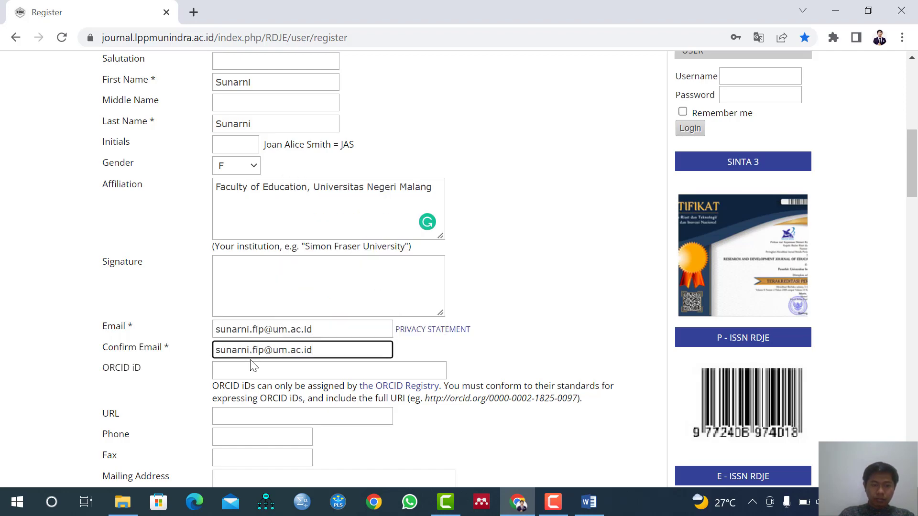
# Examine the optional ORCID iD and URL fields of the registration form.
pyautogui.click(252, 366)
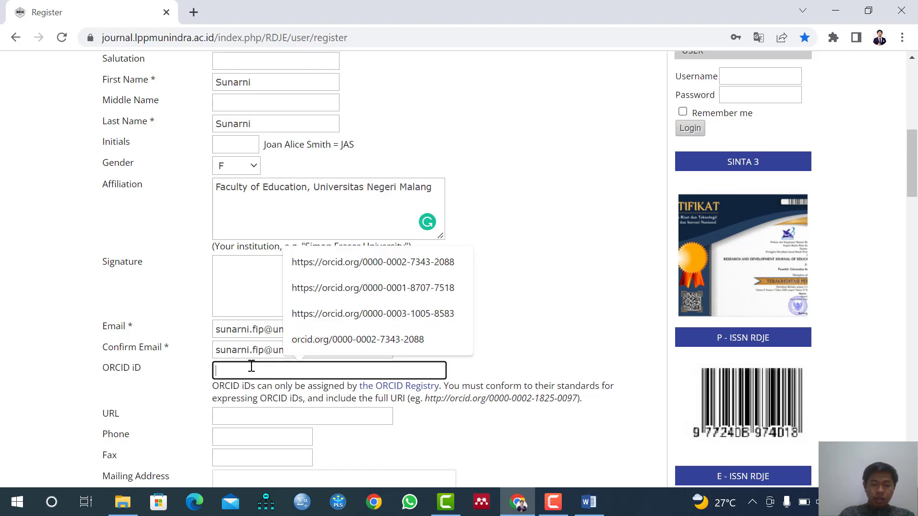
pyautogui.click(209, 375)
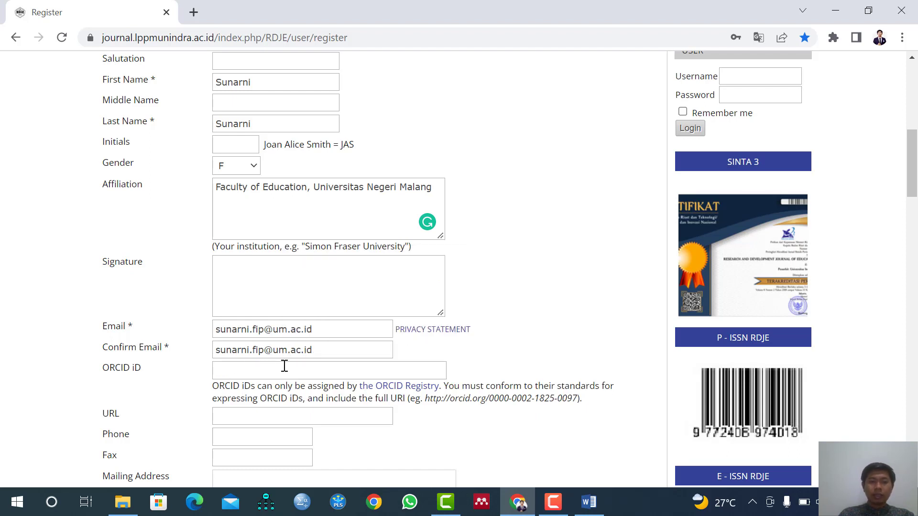
pyautogui.scroll(-1, 285, 366)
pyautogui.click(279, 344)
pyautogui.click(179, 349)
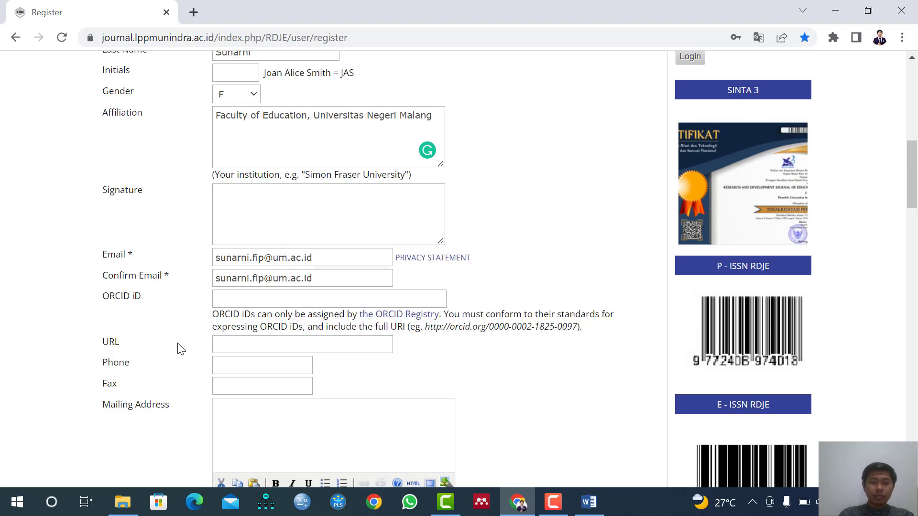
pyautogui.click(231, 345)
pyautogui.click(210, 347)
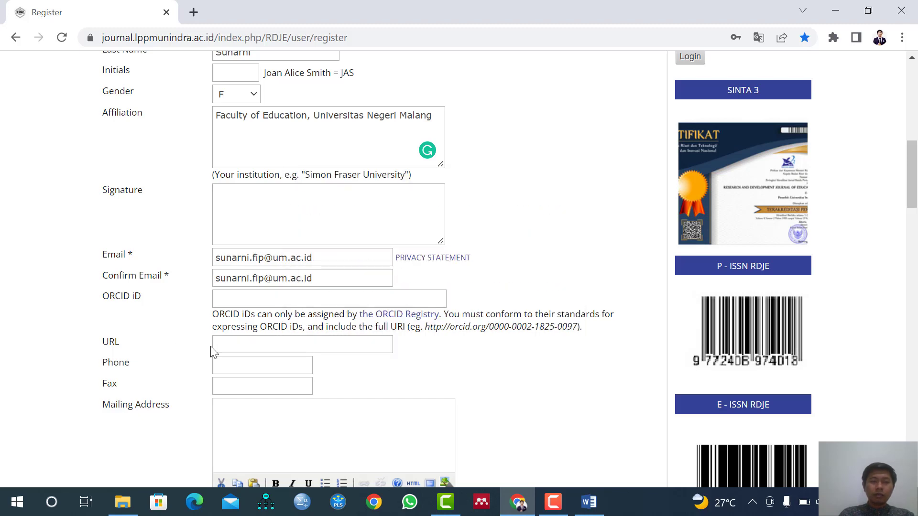
pyautogui.click(236, 346)
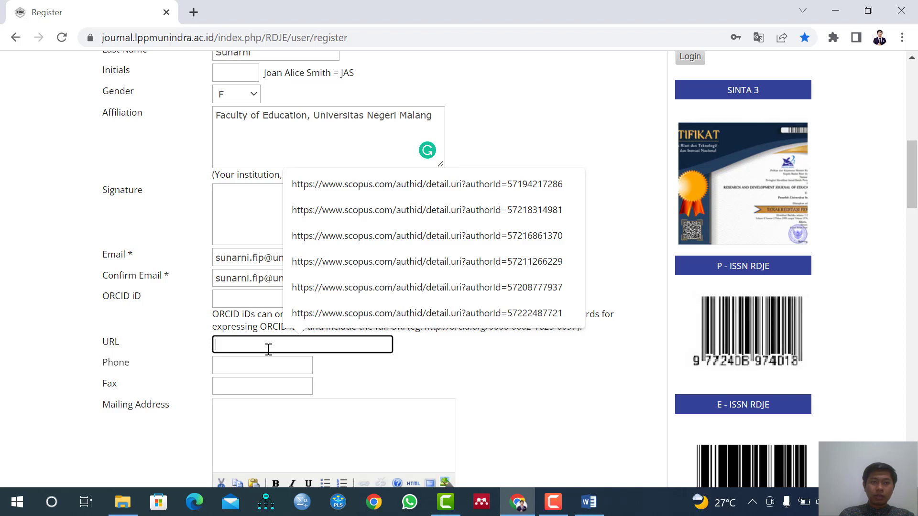
# Find the author's Google Scholar profile in a new browser tab and open it.
pyautogui.click(193, 12)
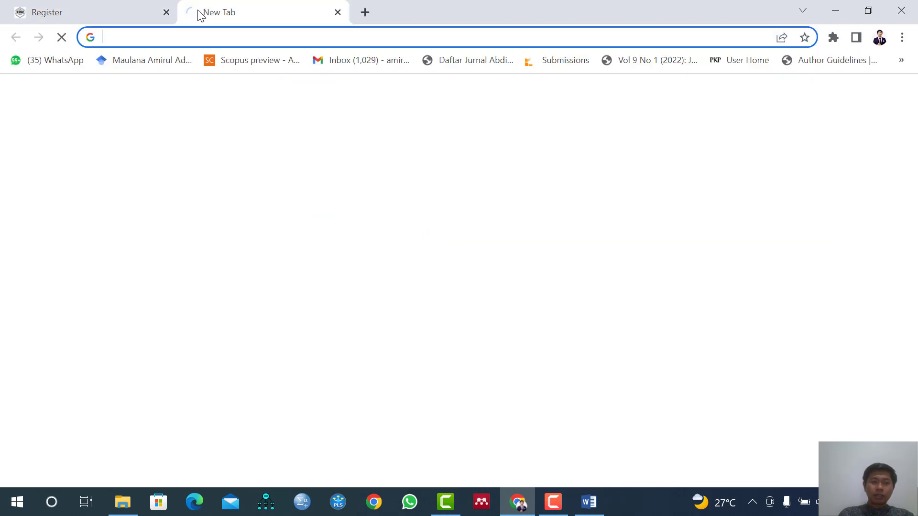
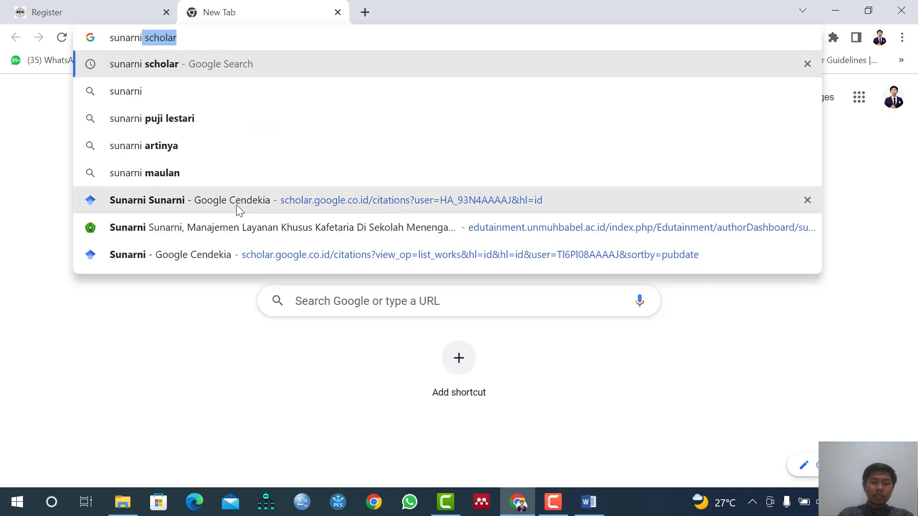
pyautogui.click(231, 236)
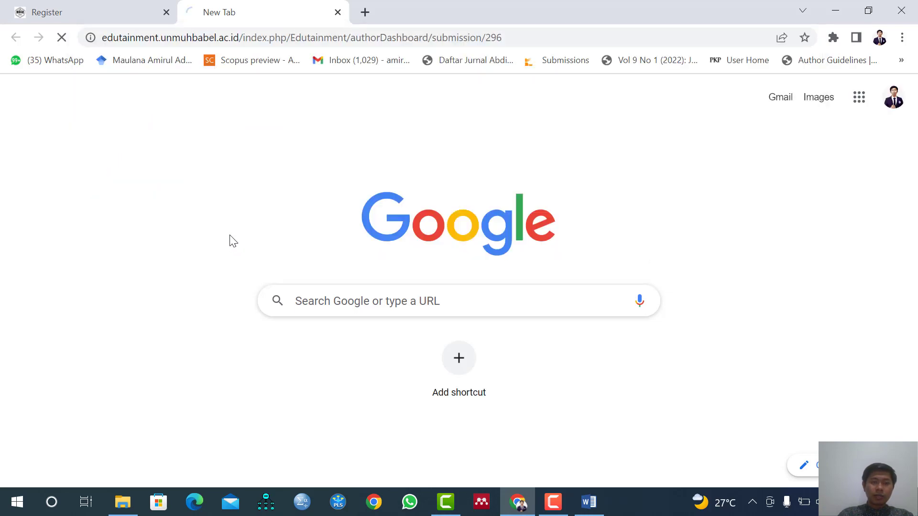
pyautogui.click(195, 36)
pyautogui.write('sua')
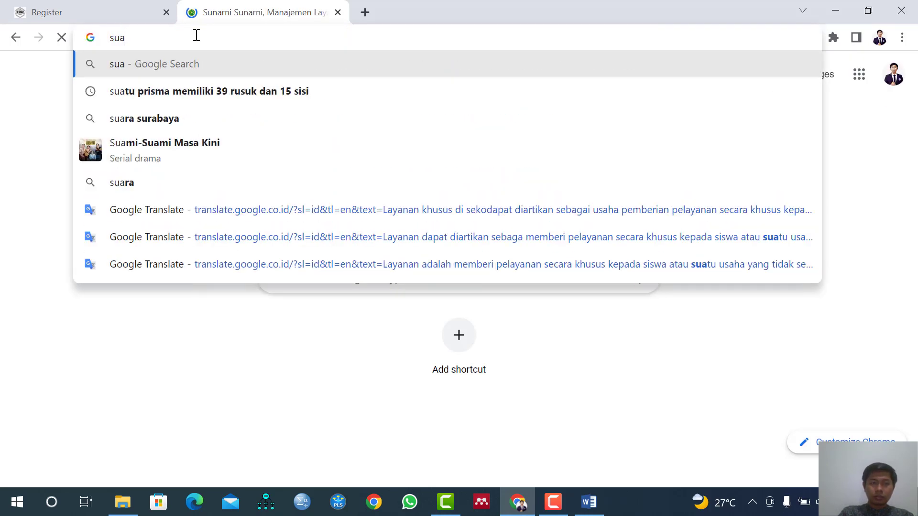
pyautogui.press('BackSpace')
pyautogui.write('narni')
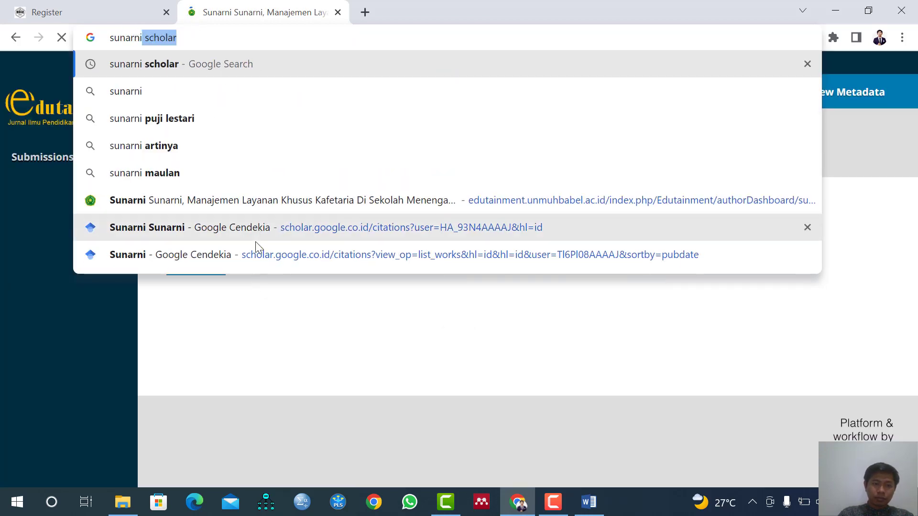
pyautogui.click(256, 253)
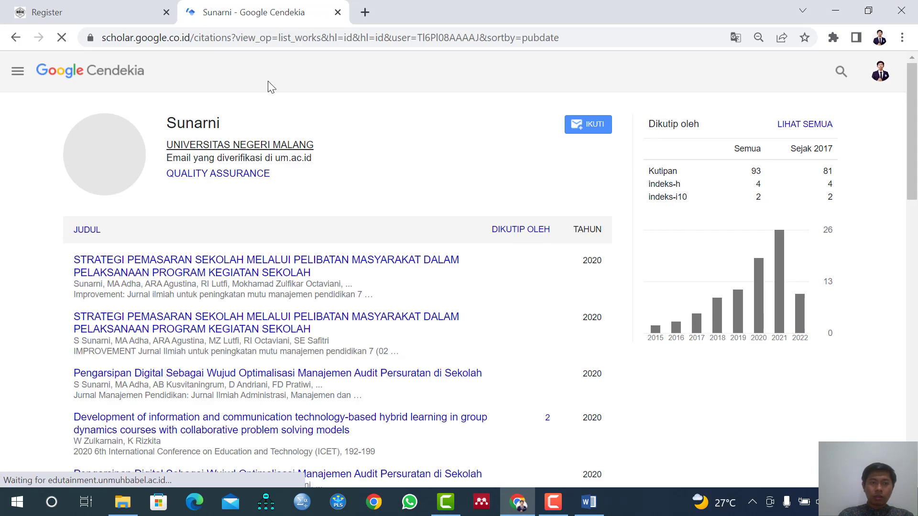
# Copy the web address of the Google Scholar profile into the URL field of the registration form.
pyautogui.click(266, 38)
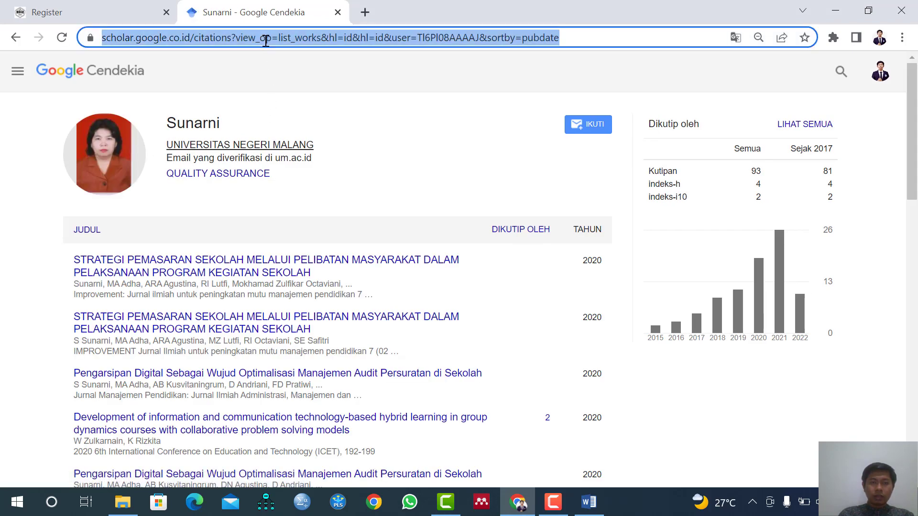
pyautogui.click(135, 7)
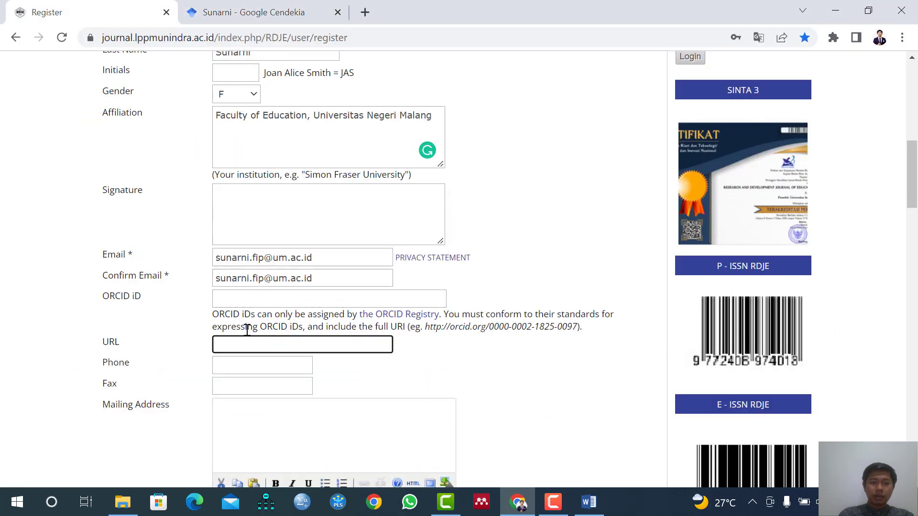
pyautogui.click(246, 344)
pyautogui.hotkey('ctrl', 'v')
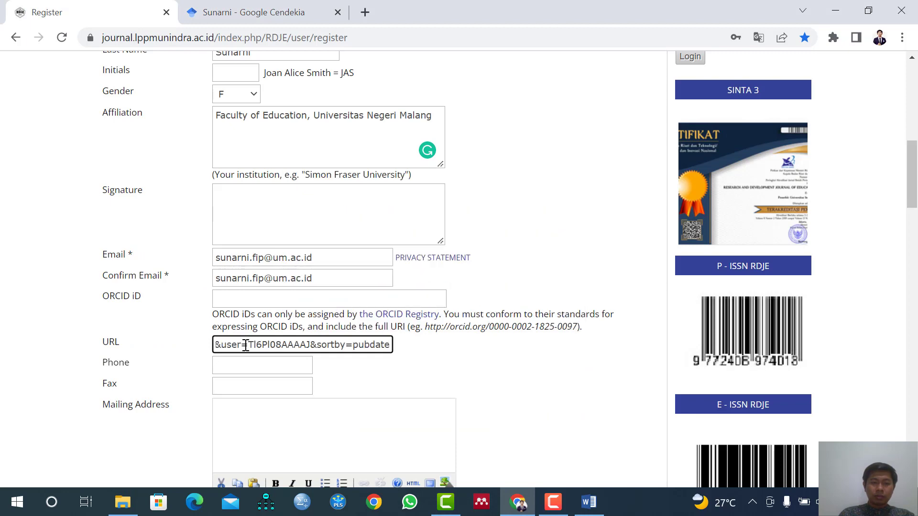
pyautogui.scroll(-1, 245, 350)
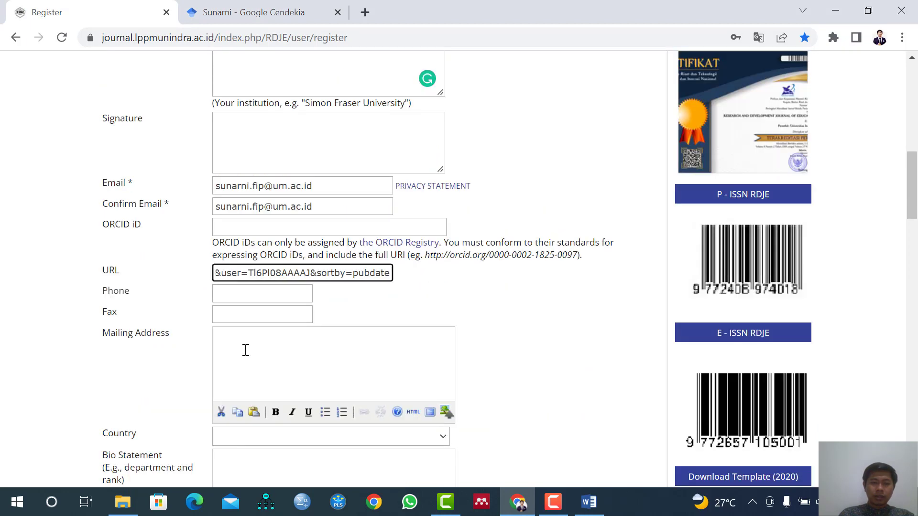
pyautogui.click(251, 296)
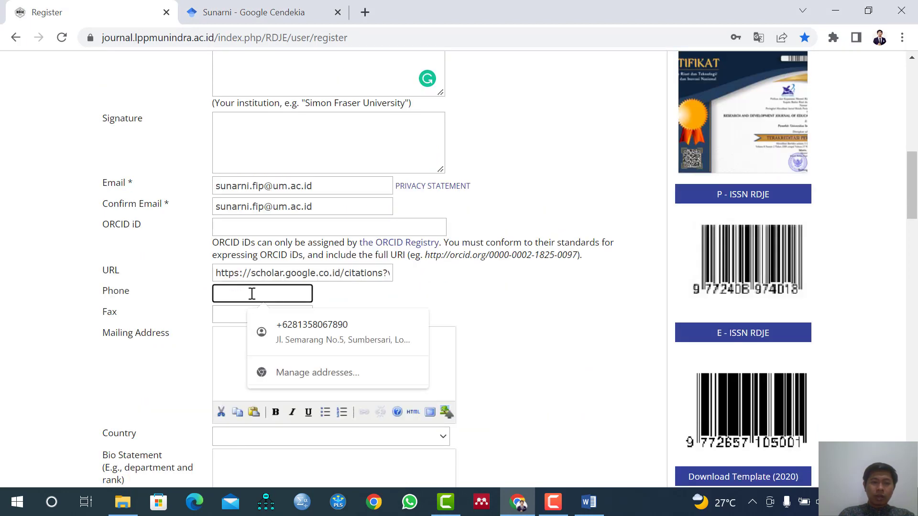
pyautogui.click(339, 301)
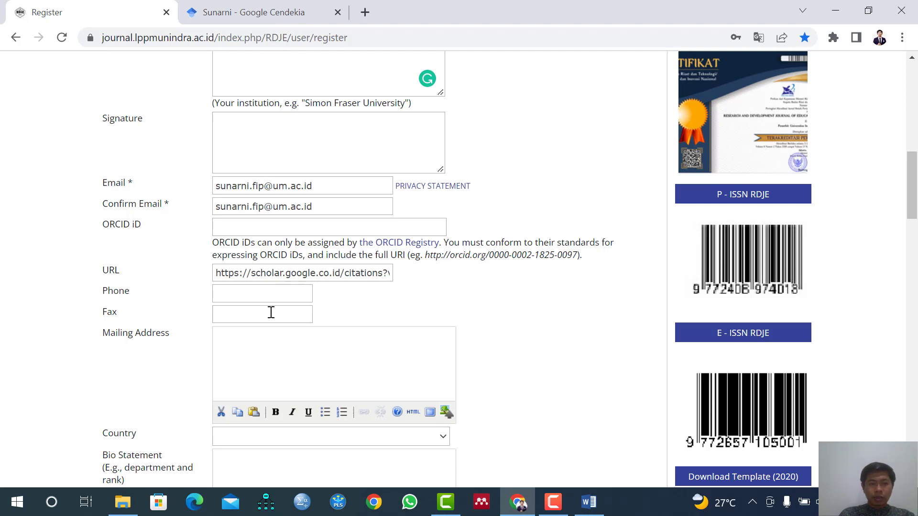
# Set the country in the registration form to Indonesia.
pyautogui.scroll(-1, 271, 311)
pyautogui.scroll(-1, 287, 296)
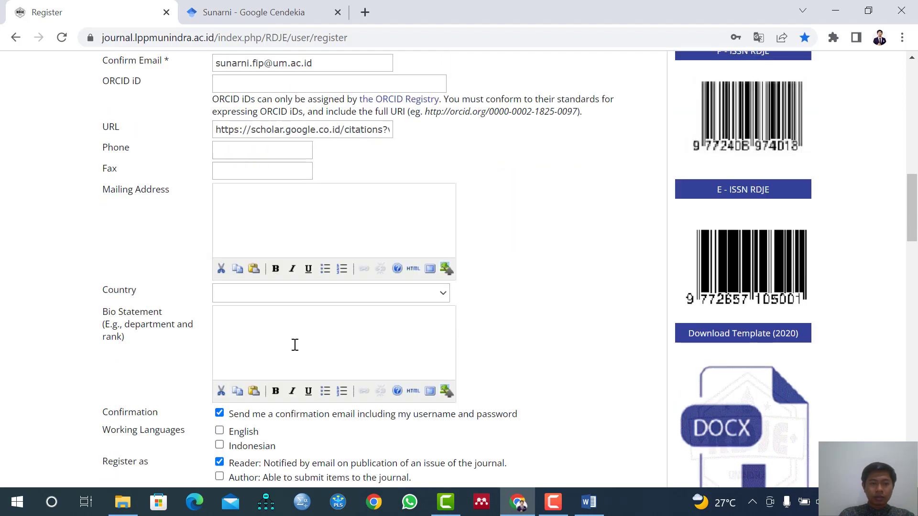
pyautogui.click(303, 294)
pyautogui.write('indo')
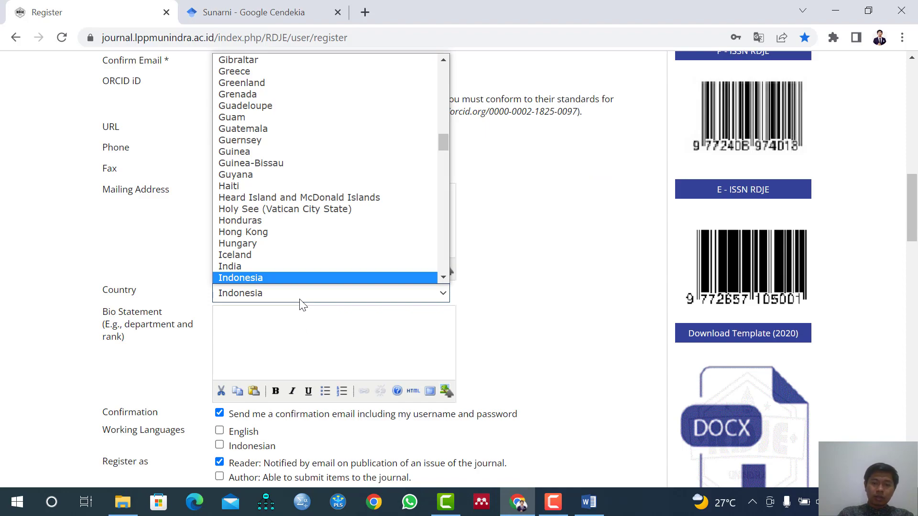
pyautogui.click(300, 300)
pyautogui.click(278, 322)
# Copy the affiliation text "Faculty of Education, Universitas Negeri Malang" into the Bio Statement field.
pyautogui.scroll(3, 281, 324)
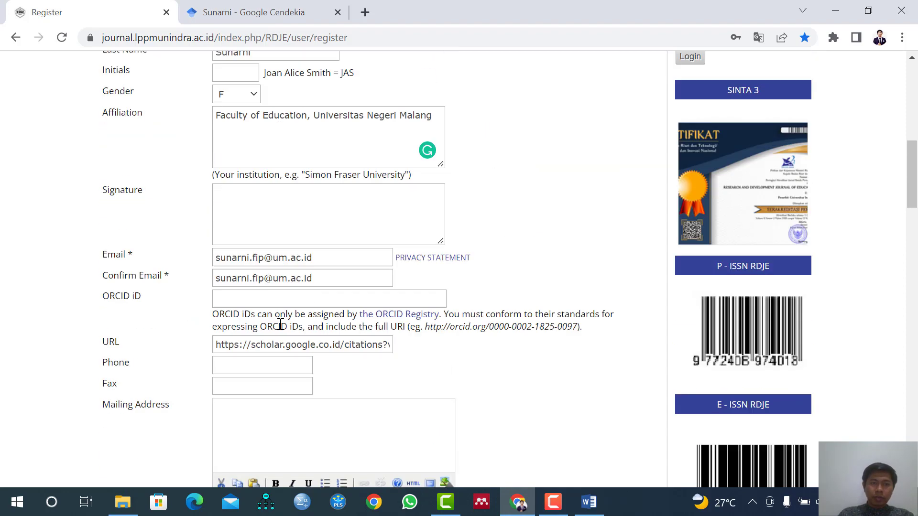
pyautogui.scroll(3, 280, 325)
pyautogui.moveTo(214, 259); pyautogui.dragTo(446, 267)
pyautogui.hotkey('ctrl', 'c')
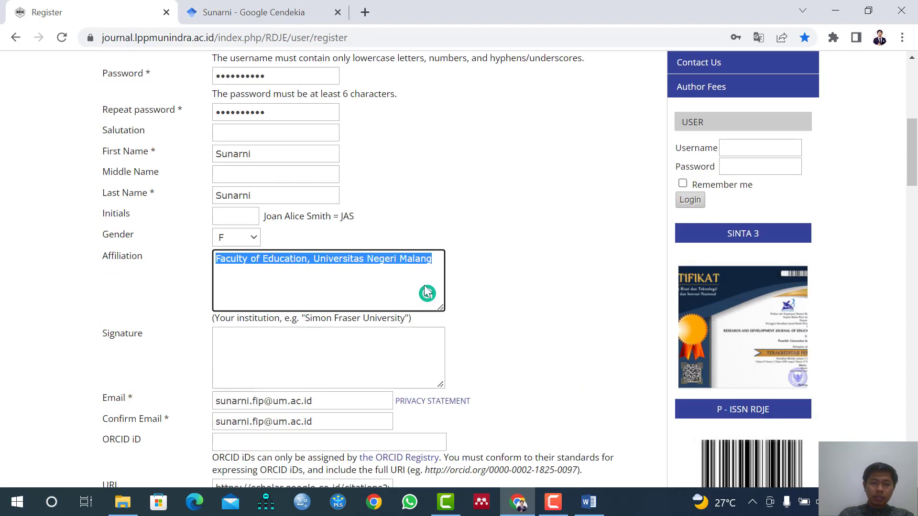
pyautogui.scroll(-10, 385, 336)
pyautogui.scroll(3, 297, 227)
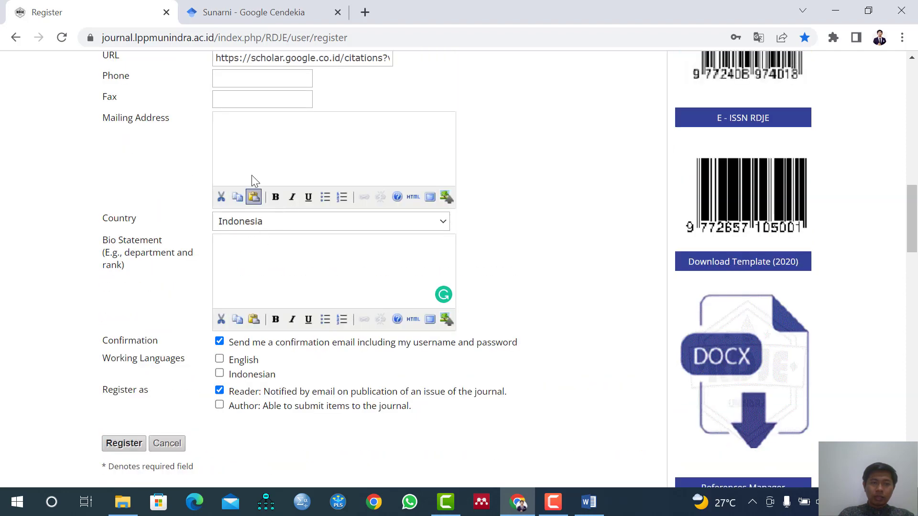
pyautogui.hotkey('ctrl', 'v')
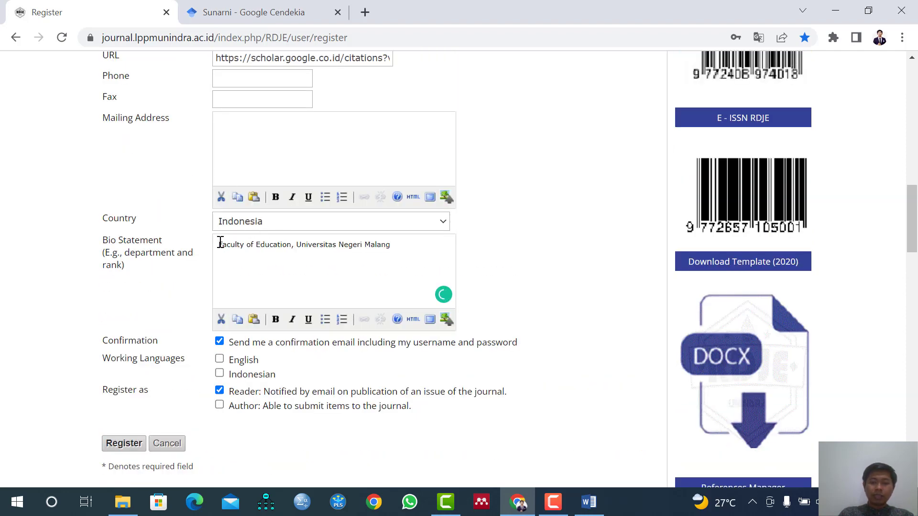
# Add "Lecture at" in front of the faculty name in the Bio Statement, correcting its capitalization.
pyautogui.click(220, 243)
pyautogui.write('LEcture')
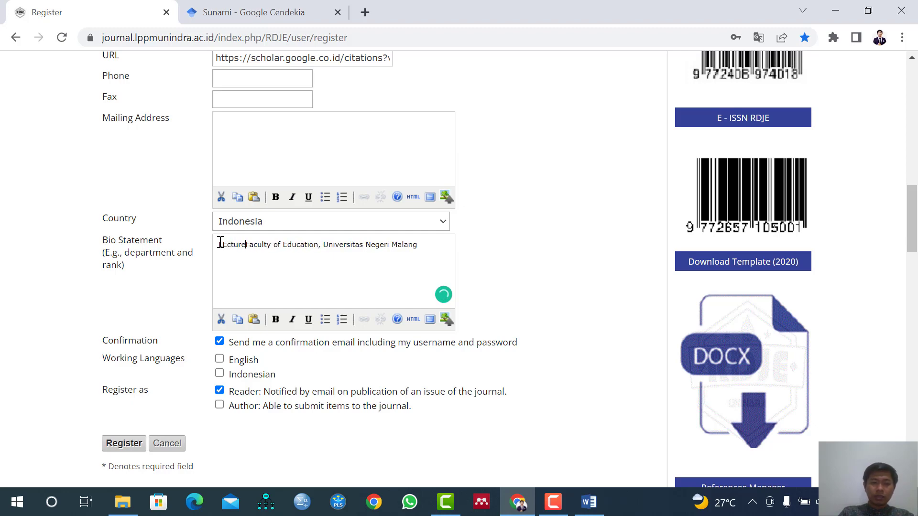
pyautogui.write(' at')
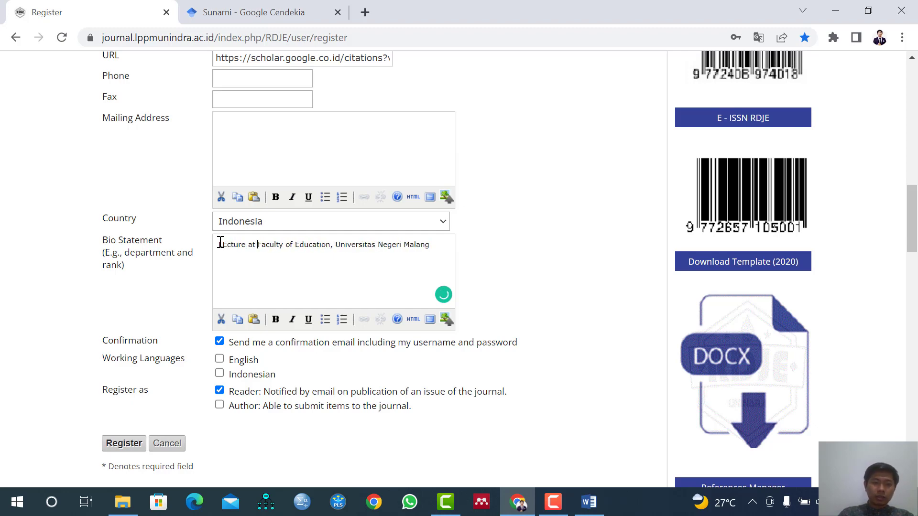
pyautogui.click(225, 246)
pyautogui.press('BackSpace')
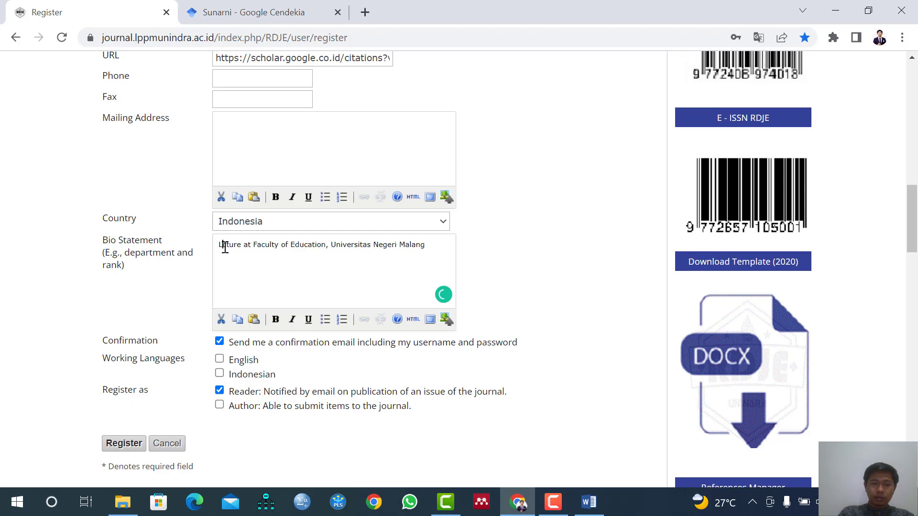
pyautogui.write('e')
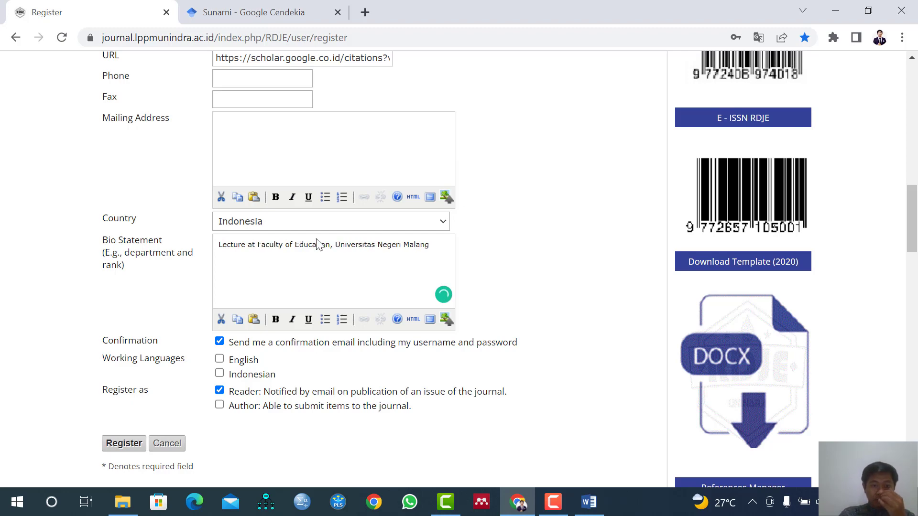
# Select English and Indonesian as working languages and add the Author role to the registration.
pyautogui.scroll(-1, 319, 245)
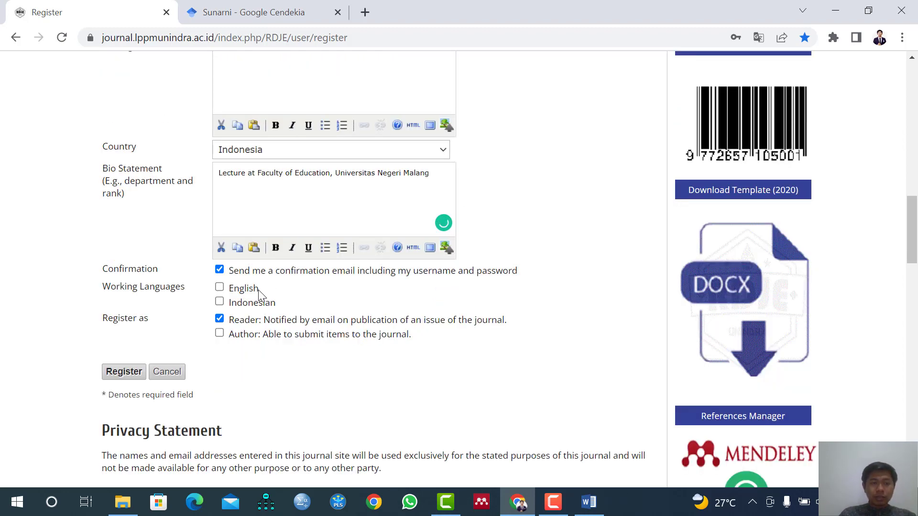
pyautogui.click(238, 289)
pyautogui.click(236, 302)
pyautogui.click(242, 340)
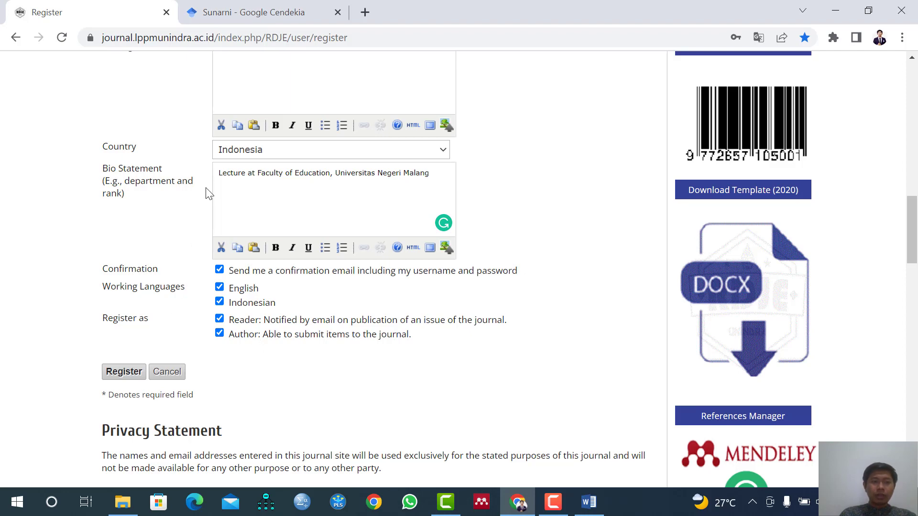
# Submit the registration form and save the new account's login in the browser.
pyautogui.scroll(6, 199, 258)
pyautogui.scroll(-8, 200, 259)
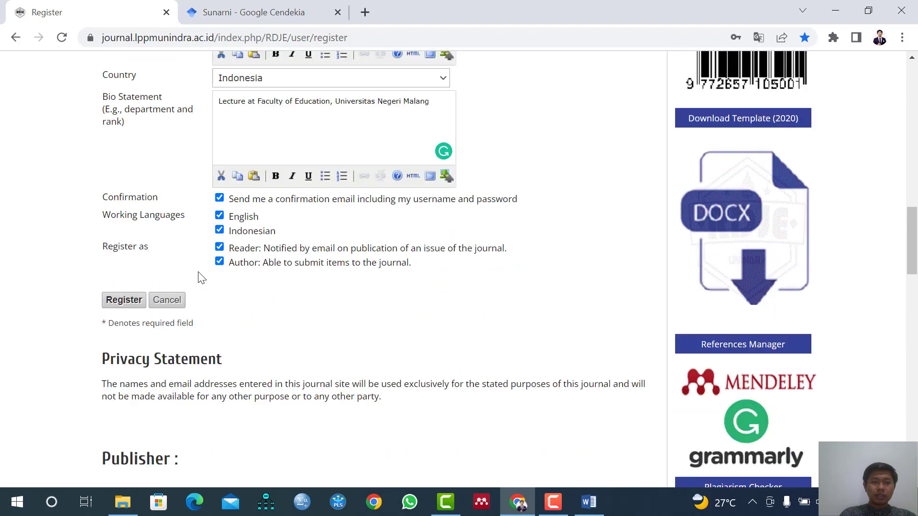
pyautogui.click(124, 301)
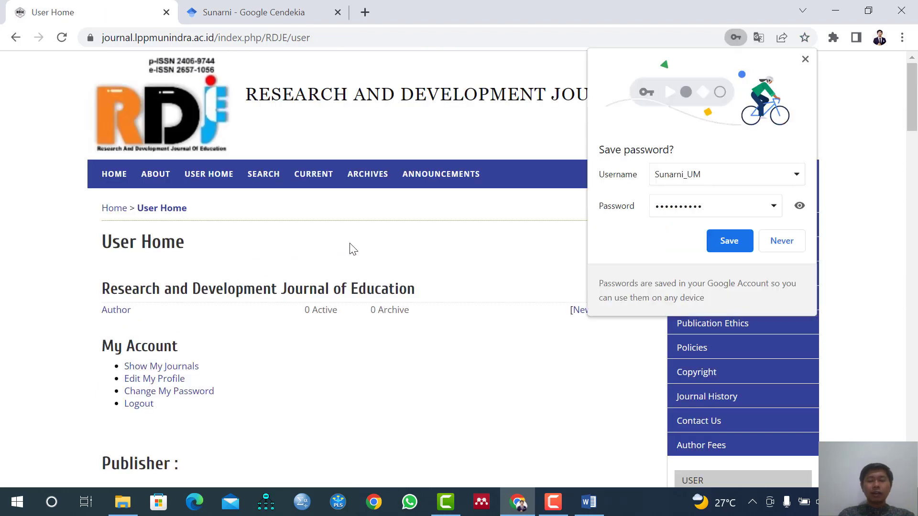
pyautogui.click(707, 243)
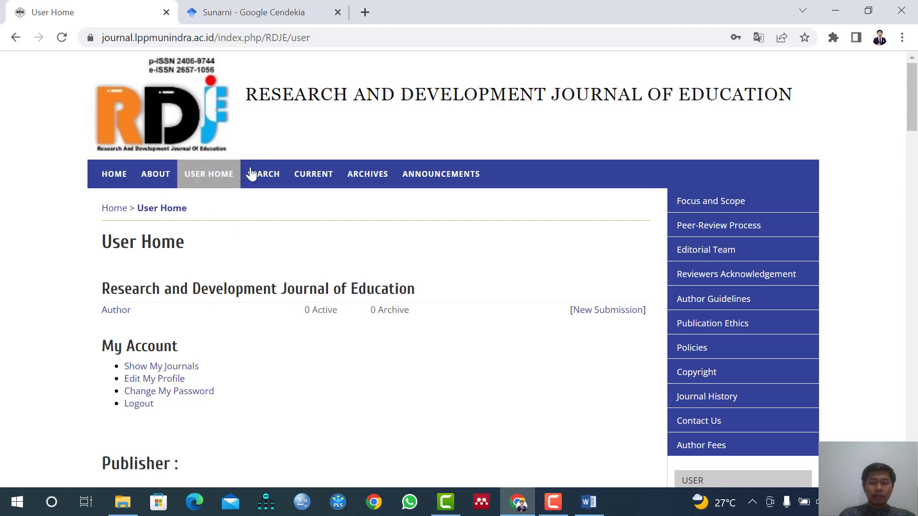
# Start a new submission from the author's user home page and view its starting form.
pyautogui.click(597, 316)
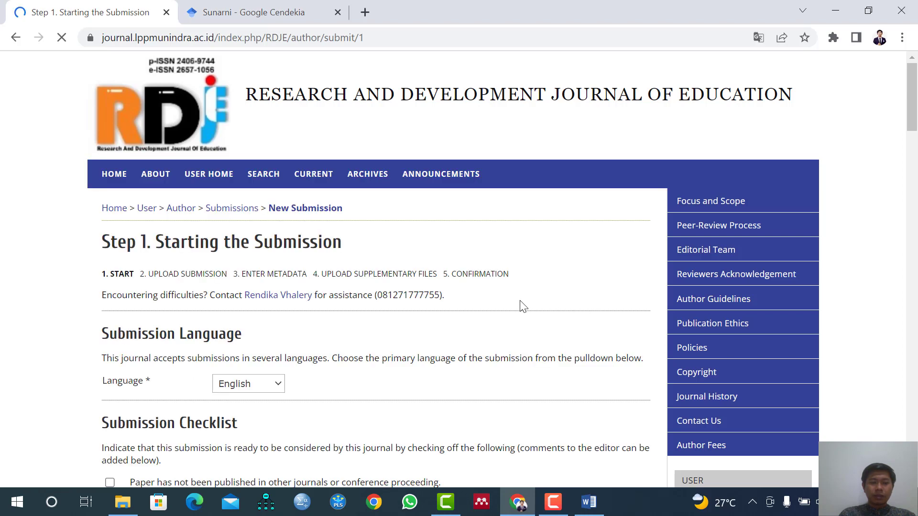
pyautogui.scroll(-2, 522, 307)
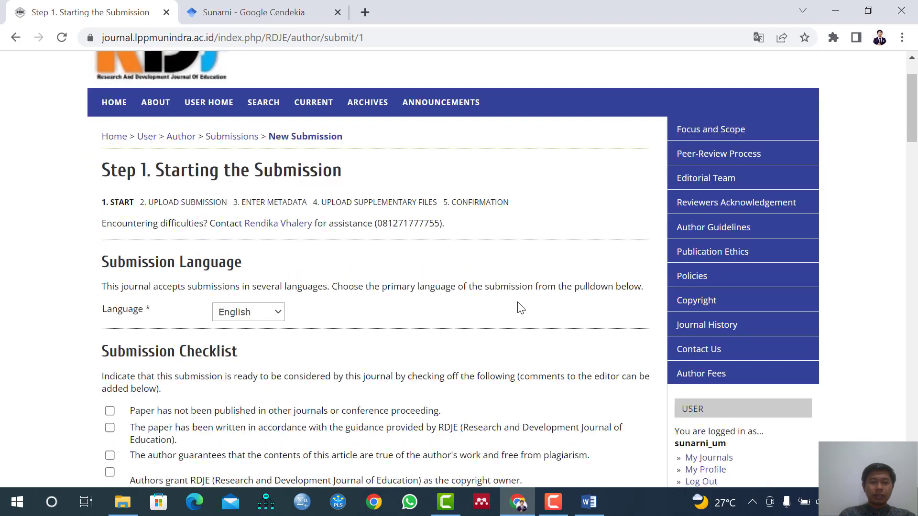
pyautogui.scroll(2, 510, 309)
pyautogui.scroll(-2, 510, 311)
pyautogui.scroll(-2, 510, 310)
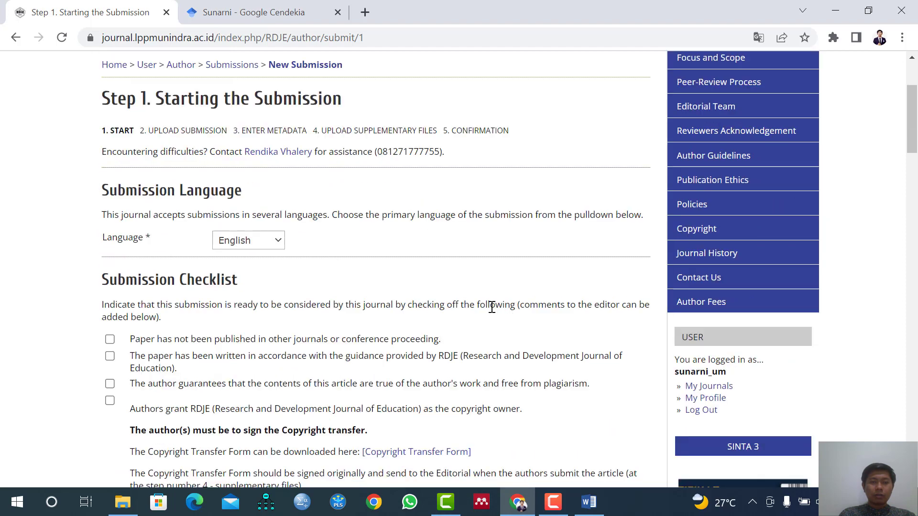
# Tick every item of the Submission Checklist, from unpublished paper to more than 80% primary references.
pyautogui.click(205, 341)
pyautogui.scroll(-2, 204, 345)
pyautogui.click(224, 291)
pyautogui.click(225, 312)
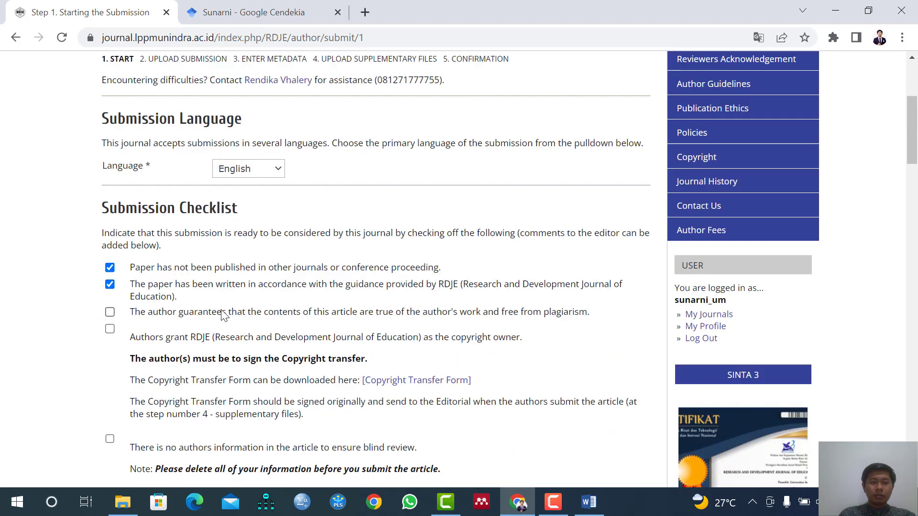
pyautogui.scroll(-2, 221, 351)
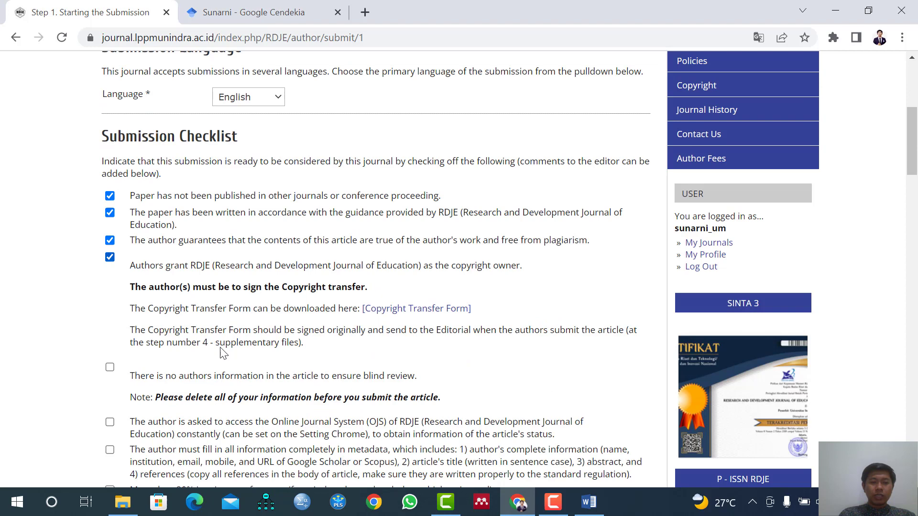
pyautogui.click(221, 376)
pyautogui.click(220, 423)
pyautogui.scroll(-2, 219, 428)
pyautogui.click(212, 381)
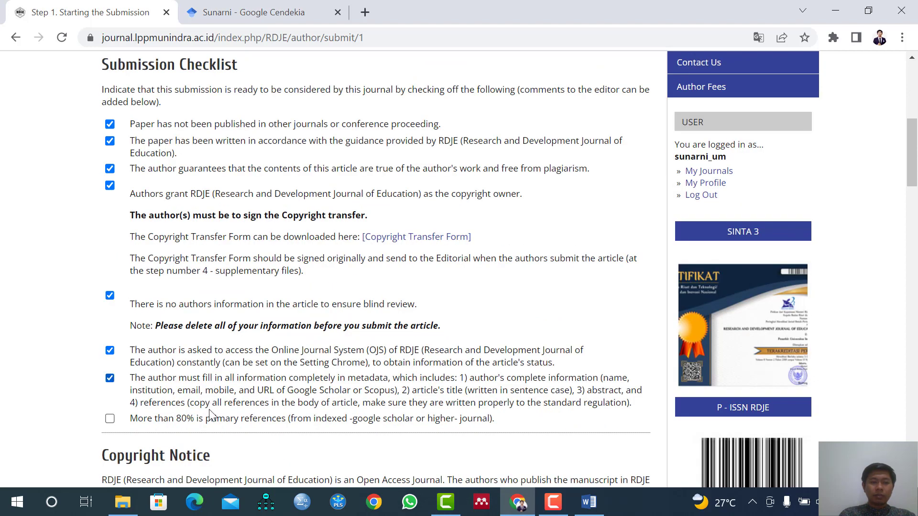
pyautogui.click(209, 420)
# Review the ticked Submission Checklist items for completeness.
pyautogui.scroll(-3, 218, 259)
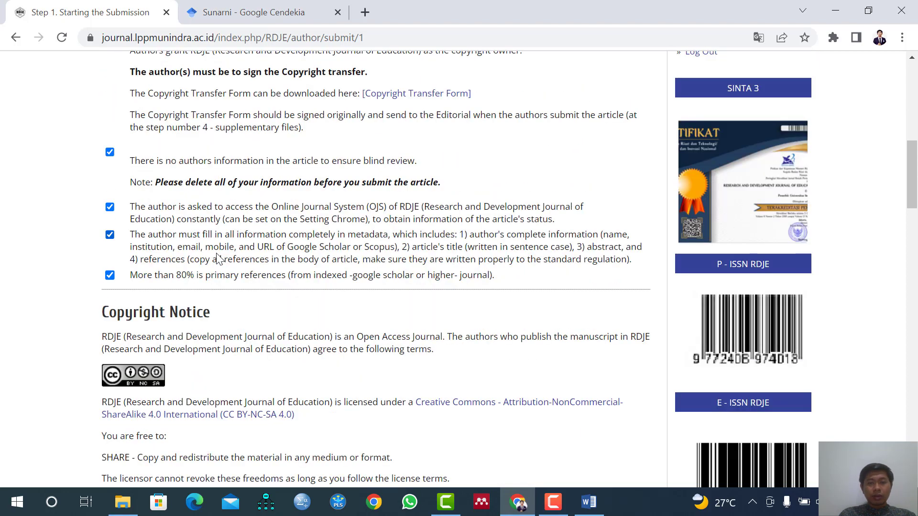
pyautogui.scroll(2, 219, 259)
pyautogui.scroll(3, 216, 258)
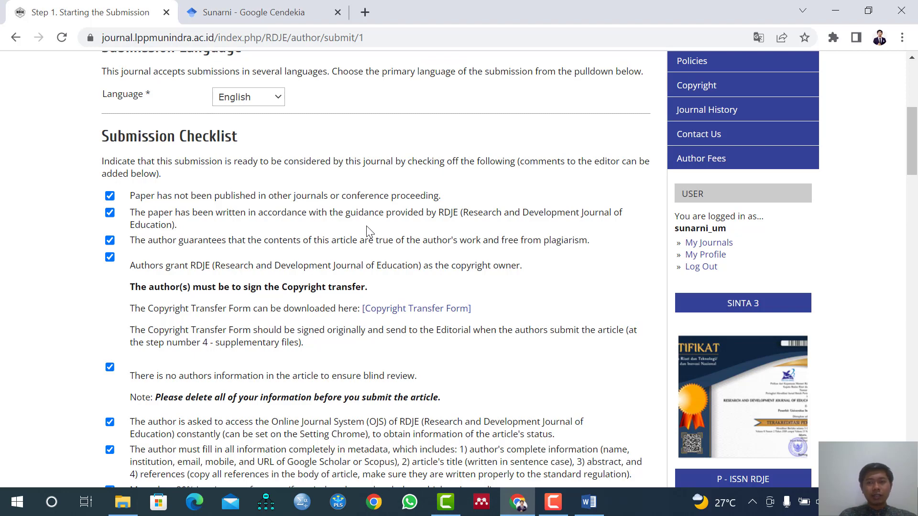
pyautogui.scroll(-4, 358, 229)
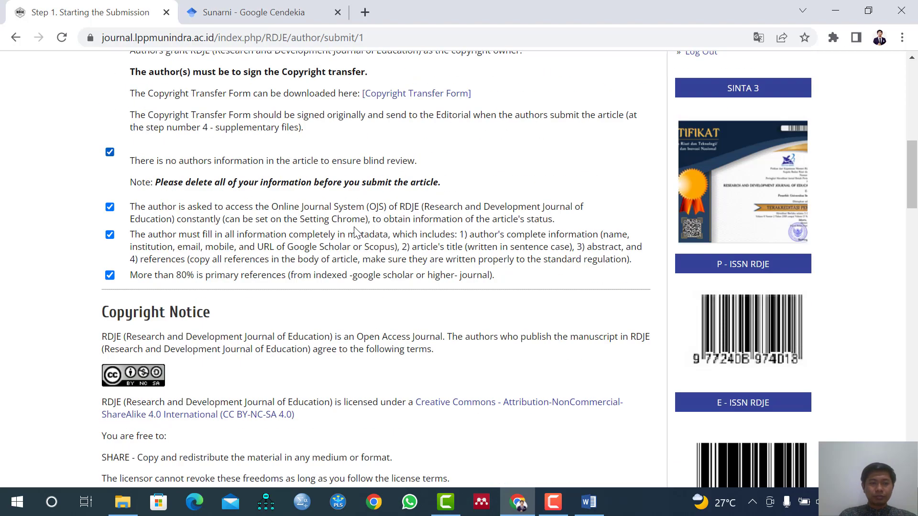
pyautogui.scroll(4, 349, 235)
pyautogui.scroll(-1, 271, 234)
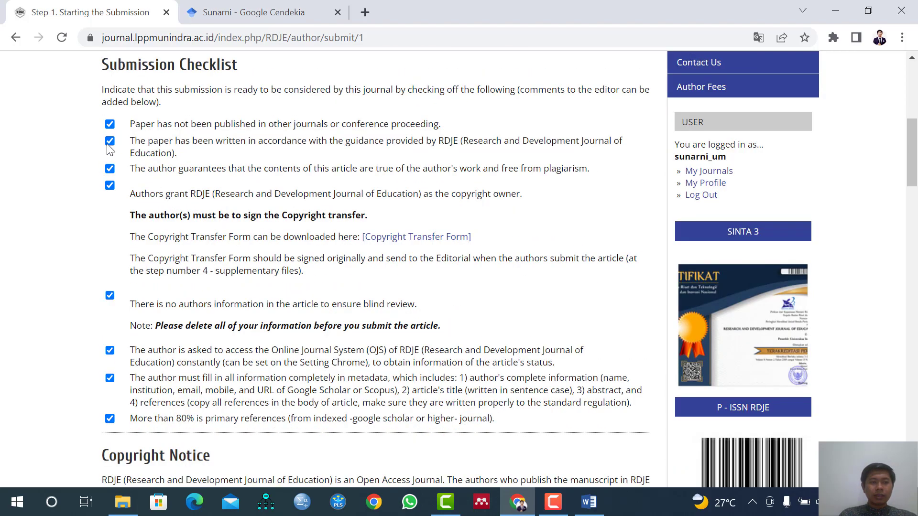
# Leave the optional comments for the editor empty and save the first submission step to continue to the upload.
pyautogui.scroll(-6, 119, 191)
pyautogui.scroll(-7, 130, 222)
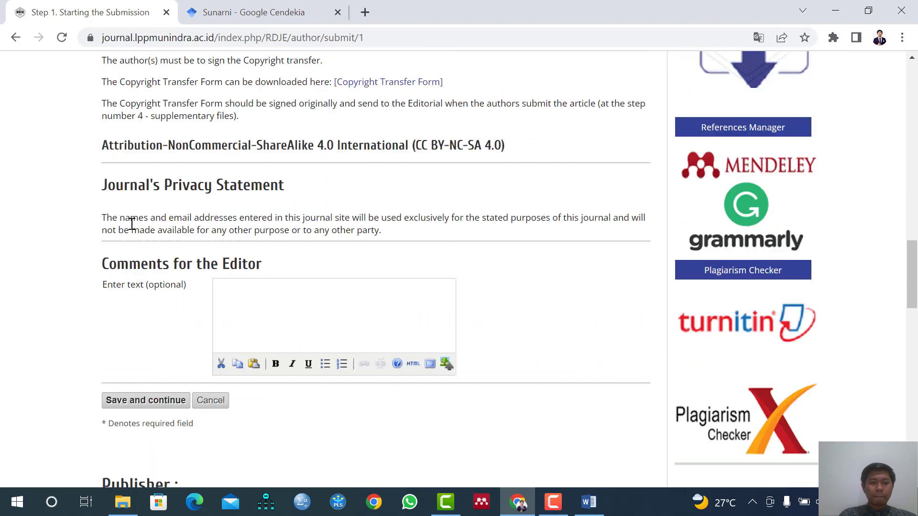
pyautogui.click(226, 285)
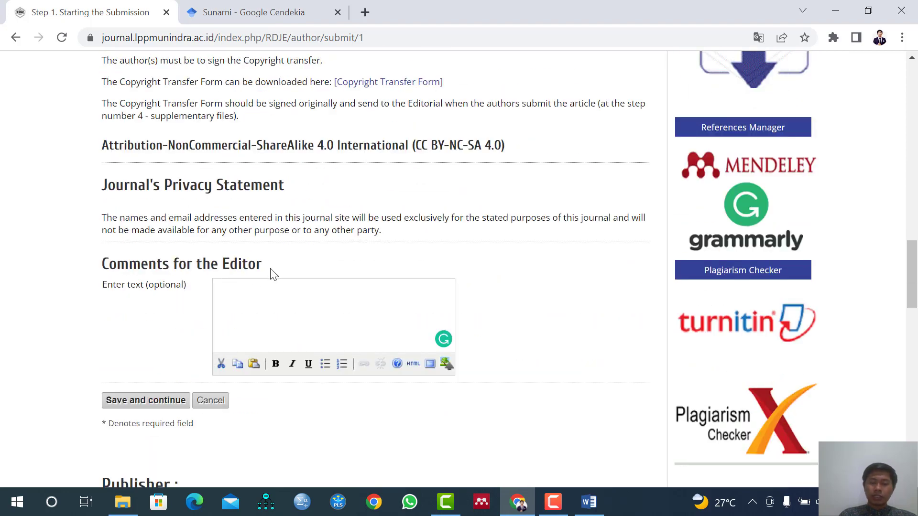
pyautogui.click(129, 406)
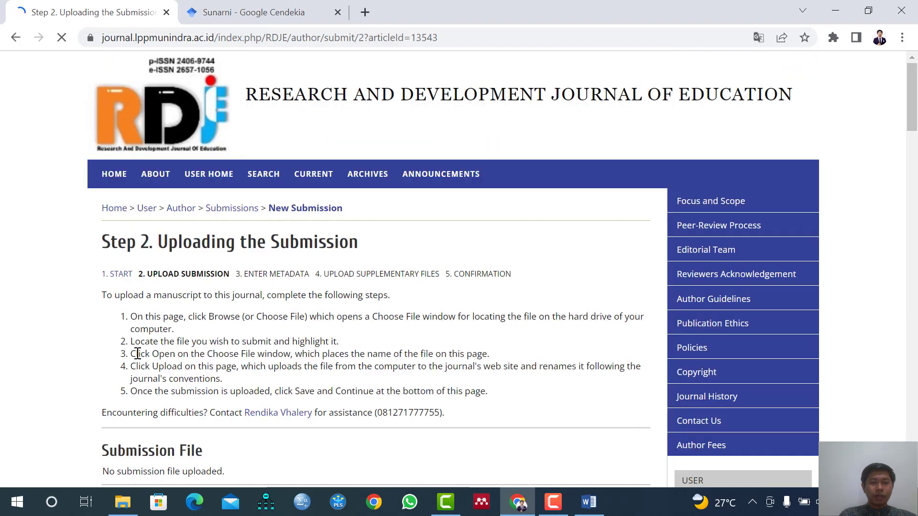
# Choose the translated RDJE Template Word manuscript from the "submit 28 Juni 2022" folder under D:\UM as the submission file.
pyautogui.scroll(-2, 138, 353)
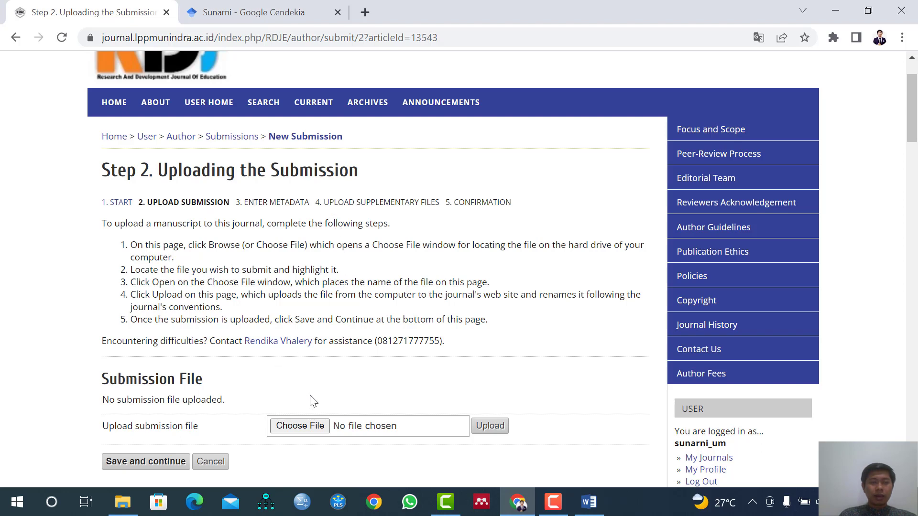
pyautogui.click(300, 426)
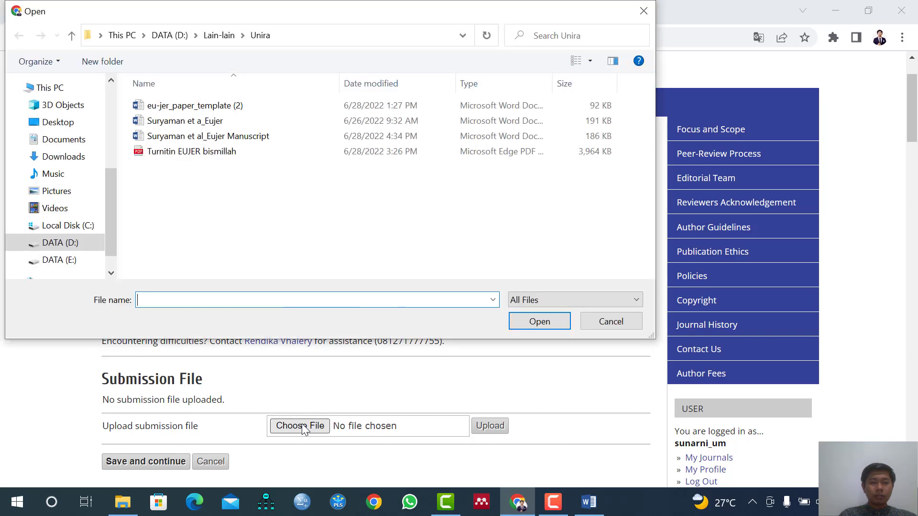
pyautogui.click(176, 42)
pyautogui.doubleClick(169, 137)
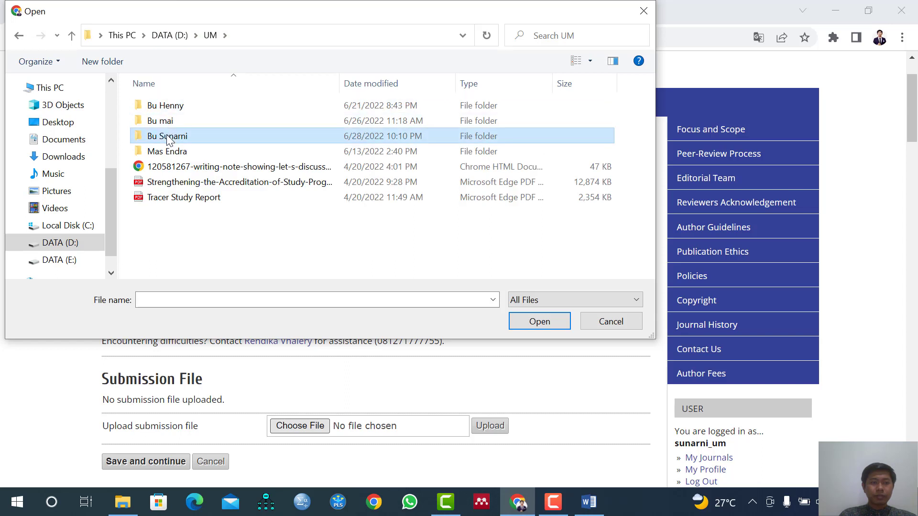
pyautogui.doubleClick(168, 137)
pyautogui.doubleClick(172, 107)
pyautogui.click(173, 121)
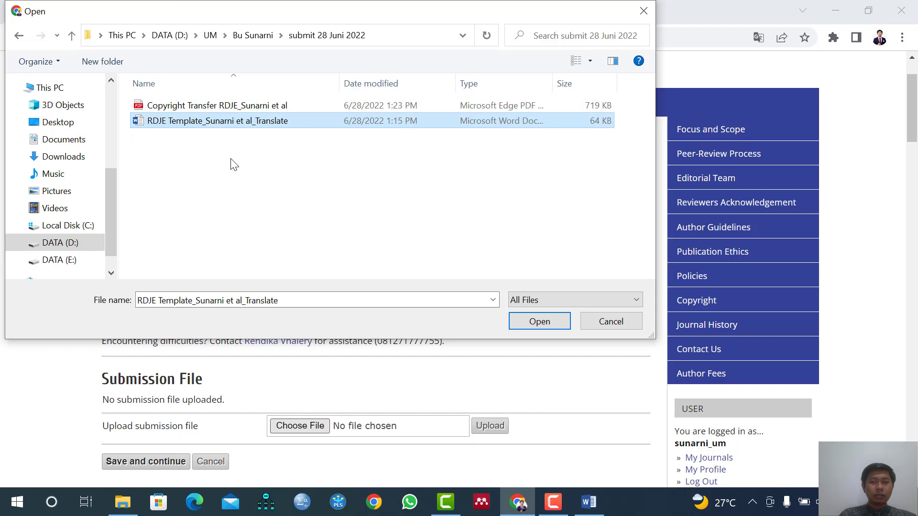
pyautogui.click(527, 321)
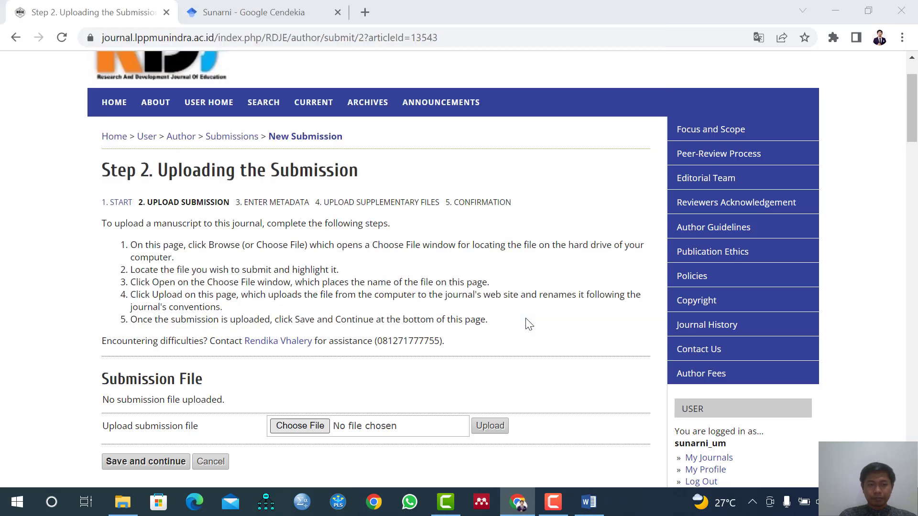
# Upload the chosen manuscript file to the journal and check the Submission File details.
pyautogui.scroll(-2, 462, 313)
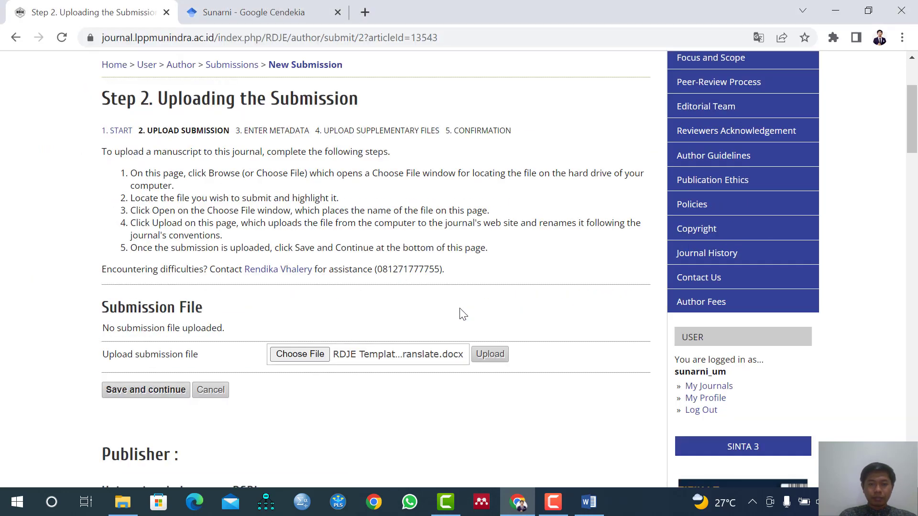
pyautogui.click(491, 360)
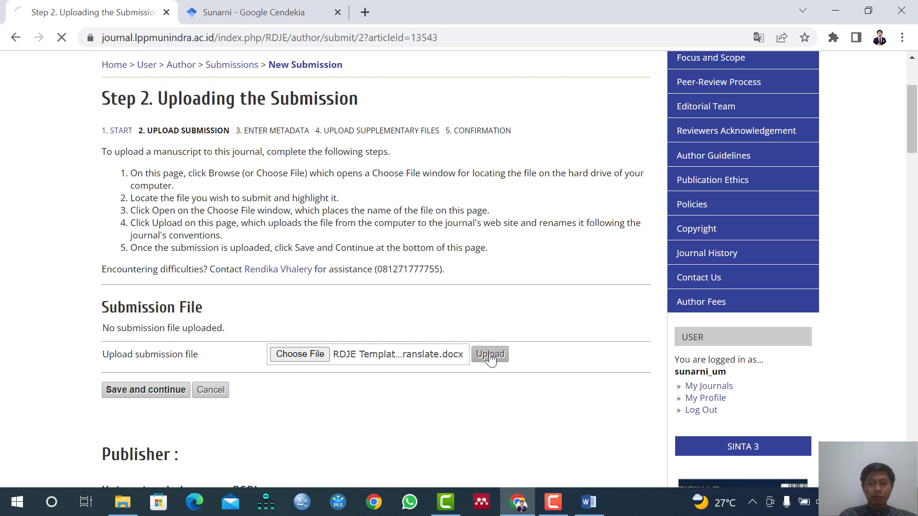
pyautogui.scroll(-4, 482, 359)
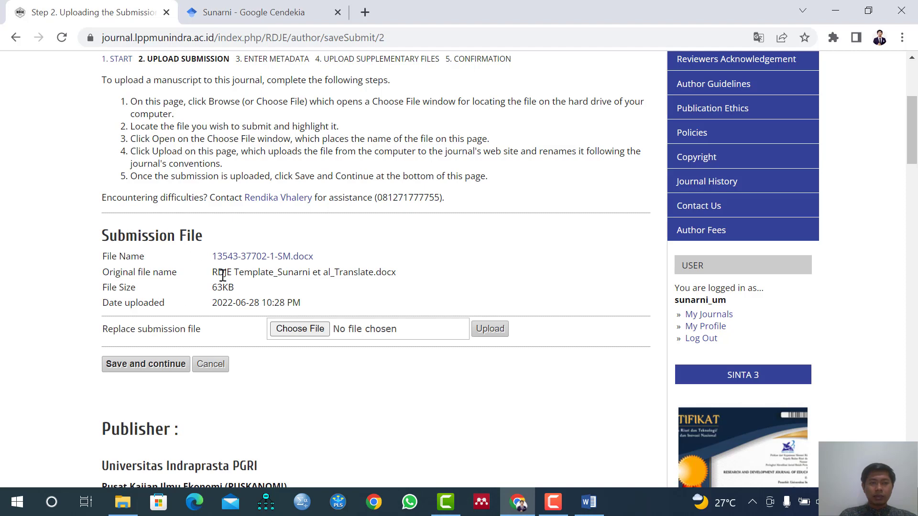
# Save the manuscript upload step and continue to entering the submission's metadata.
pyautogui.click(136, 365)
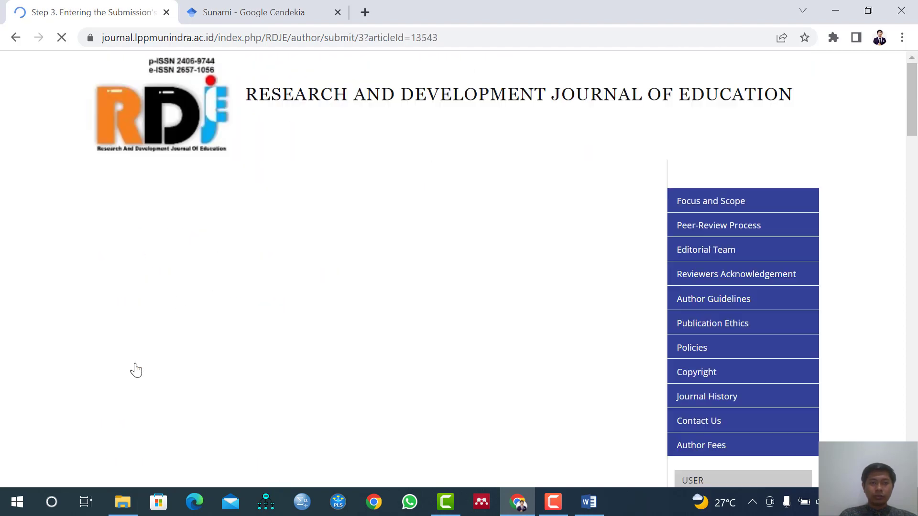
pyautogui.scroll(-1, 138, 338)
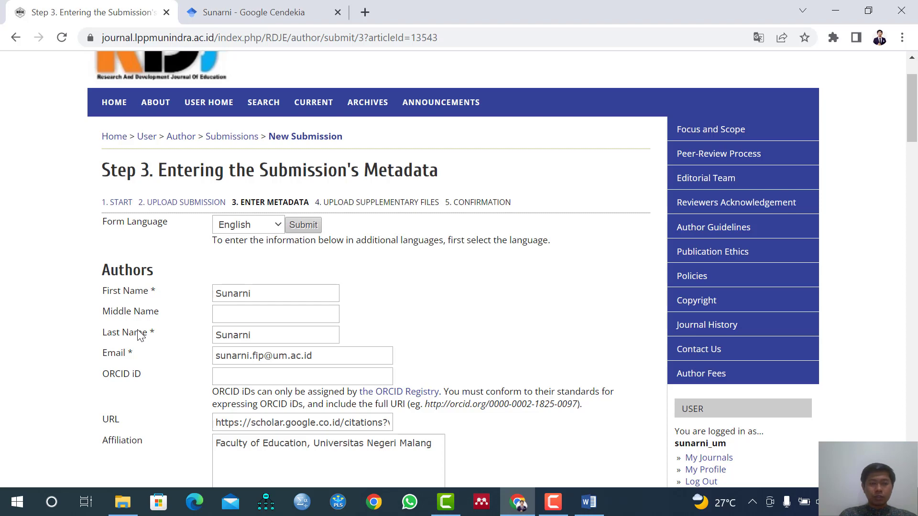
# Review the first author's prefilled details, including name, email, URL, affiliation, country and bio statement, leaving the Google Analytics account number empty.
pyautogui.scroll(-1, 140, 334)
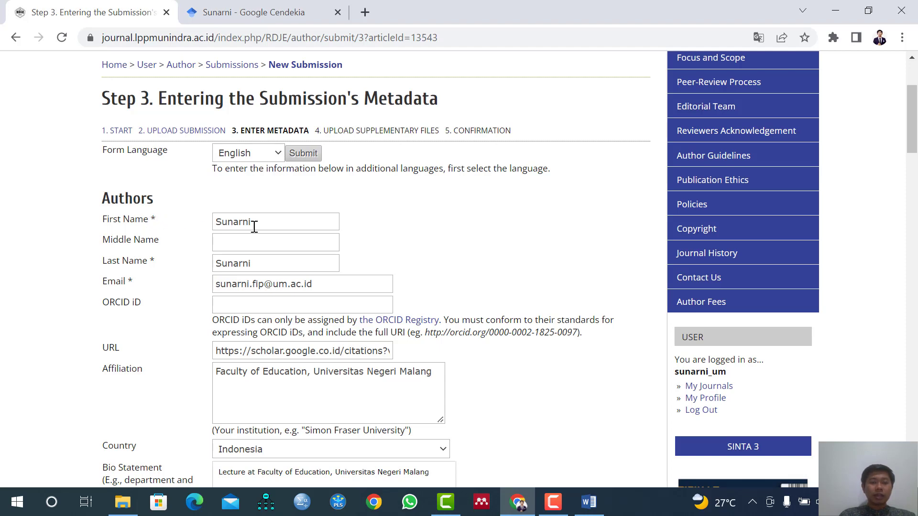
pyautogui.scroll(-1, 291, 241)
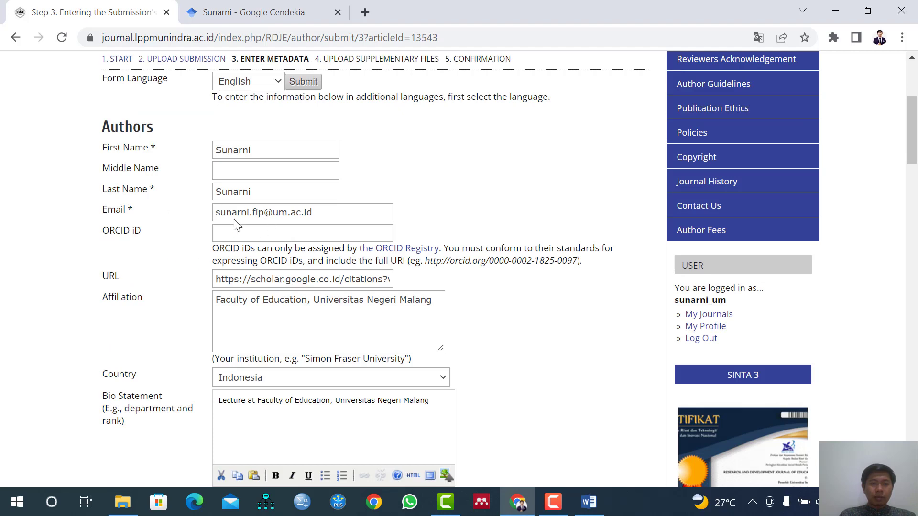
pyautogui.scroll(-2, 330, 220)
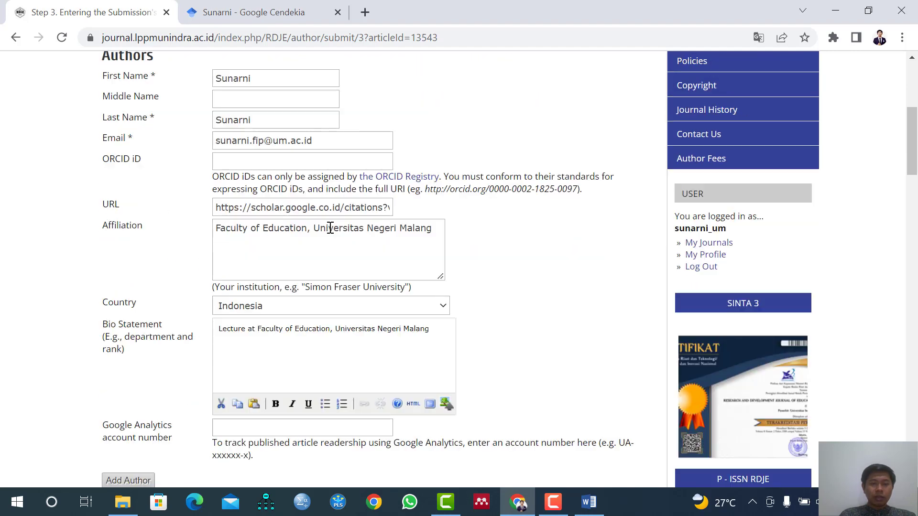
pyautogui.scroll(1, 296, 239)
pyautogui.scroll(-1, 294, 183)
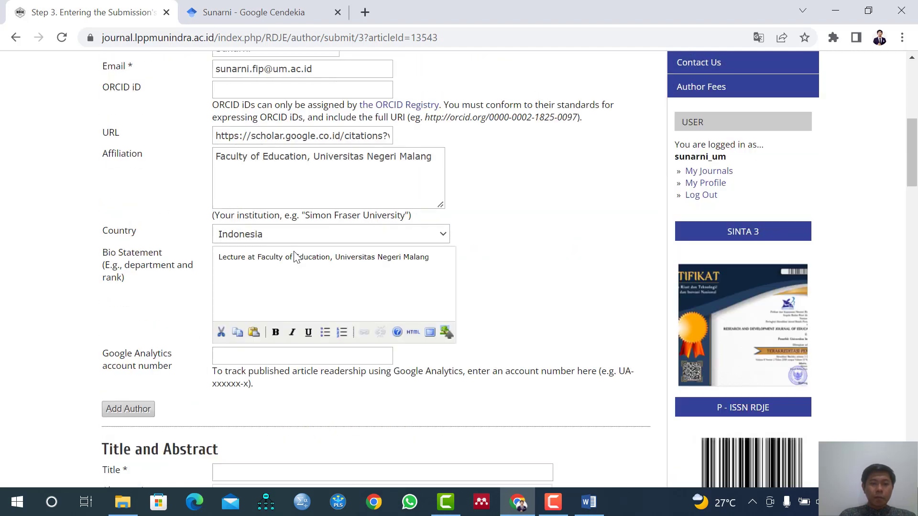
pyautogui.click(268, 351)
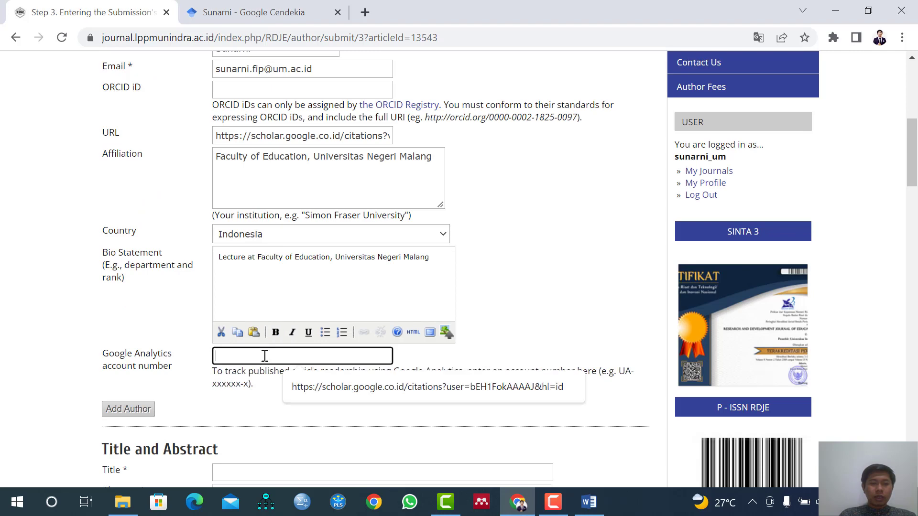
pyautogui.click(178, 371)
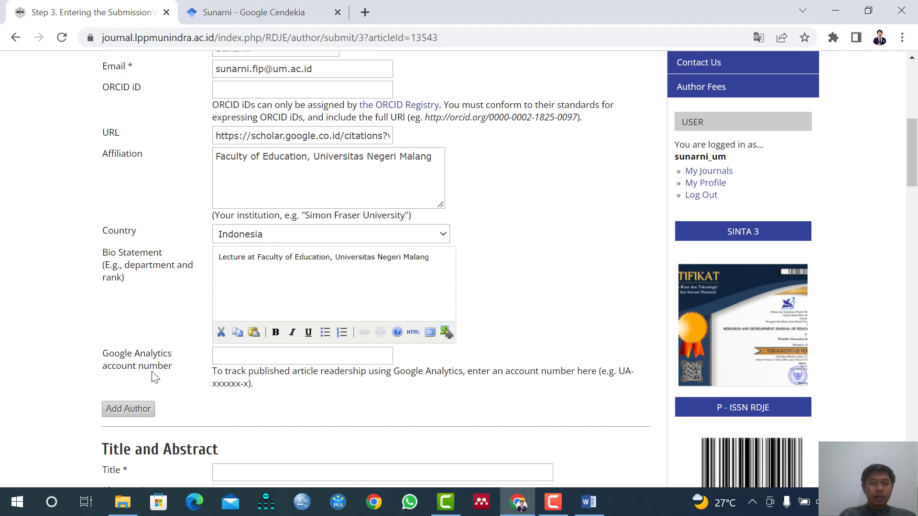
pyautogui.scroll(1, 155, 375)
pyautogui.scroll(-3, 201, 176)
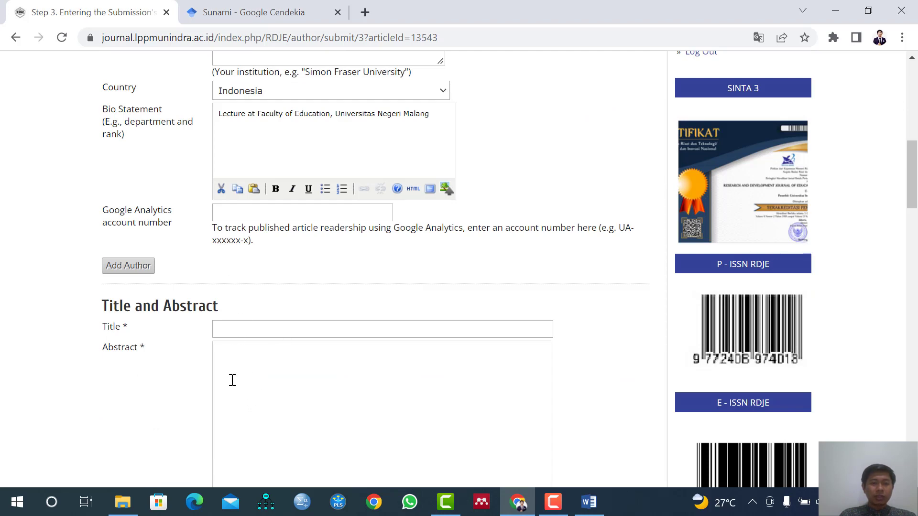
pyautogui.scroll(3, 215, 375)
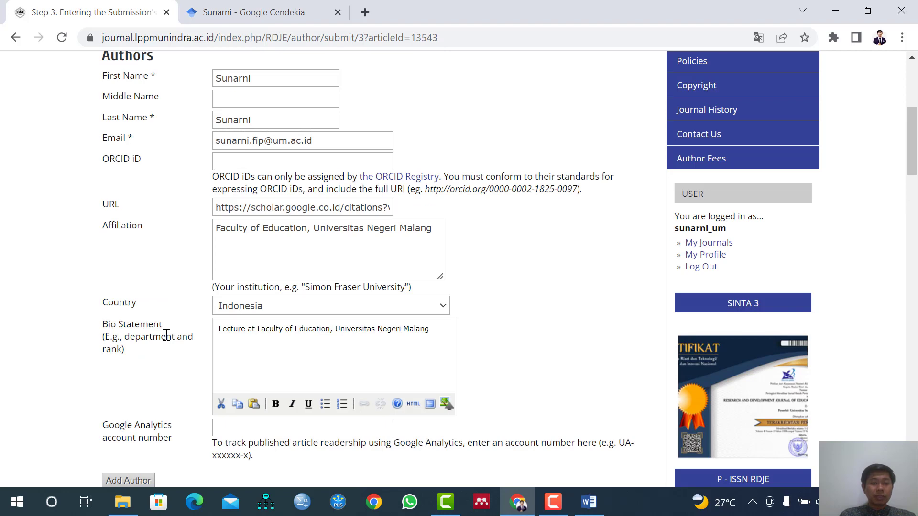
pyautogui.scroll(-2, 166, 335)
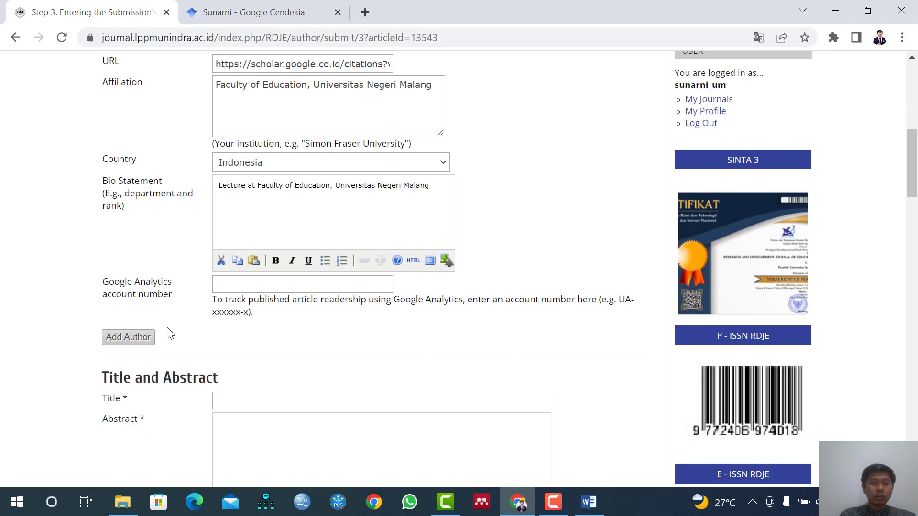
# Add a second author entry and fill in the co-author's first, middle and last names.
pyautogui.click(136, 343)
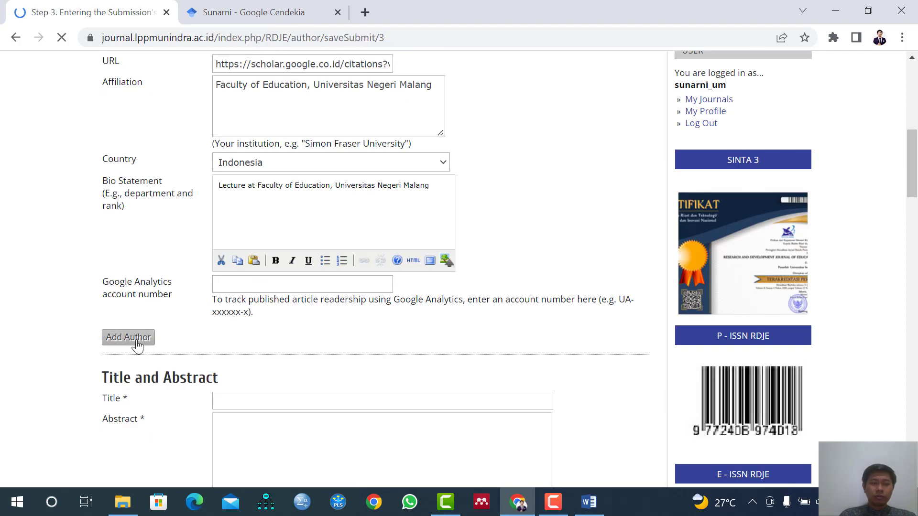
pyautogui.scroll(4, 209, 309)
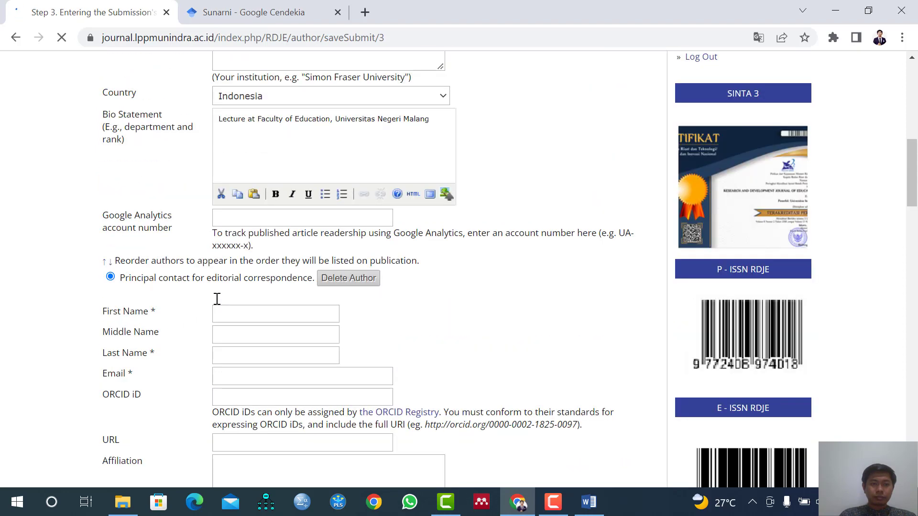
pyautogui.scroll(-1, 217, 299)
pyautogui.click(227, 312)
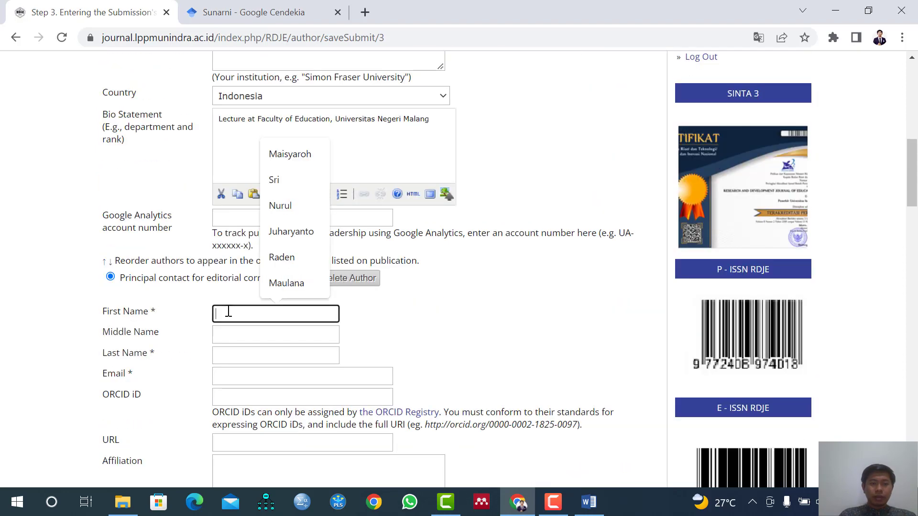
pyautogui.click(269, 287)
pyautogui.click(260, 336)
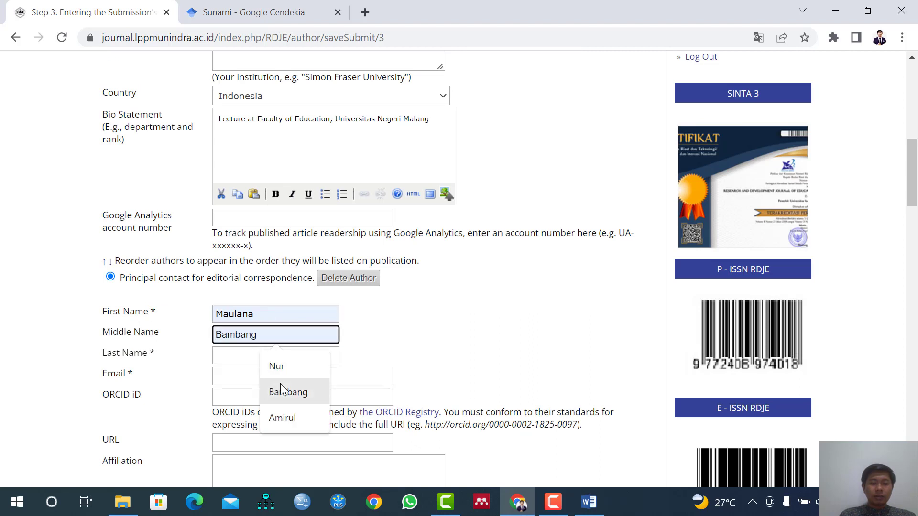
pyautogui.click(282, 417)
pyautogui.click(241, 355)
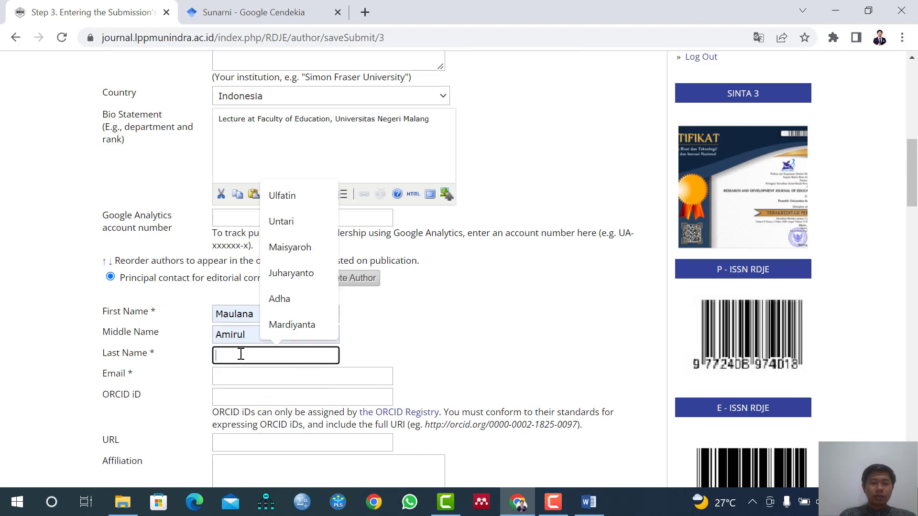
pyautogui.click(271, 304)
# Fill in the co-author's email address using the saved suggestion for their university account.
pyautogui.scroll(-2, 268, 330)
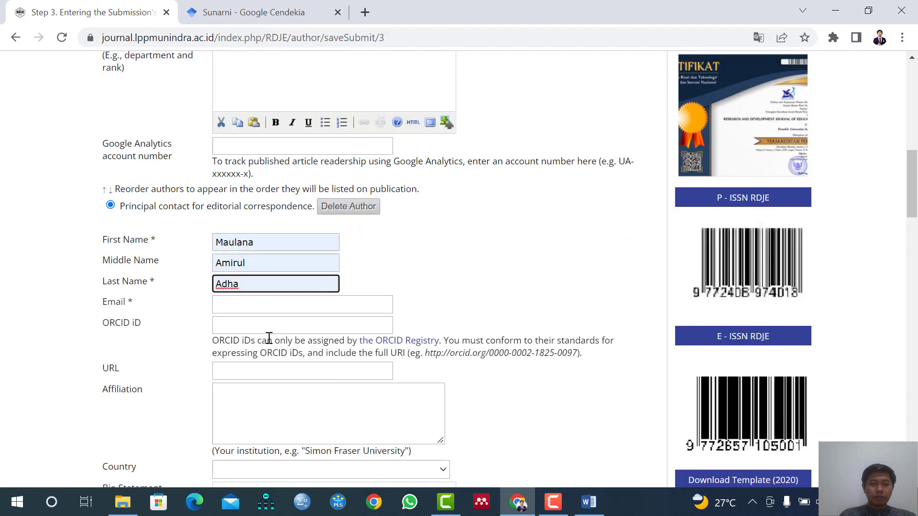
pyautogui.click(254, 305)
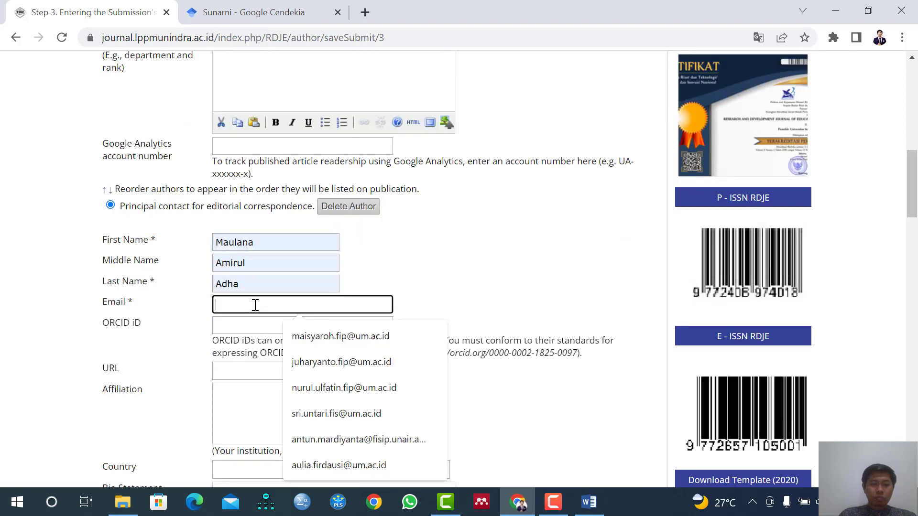
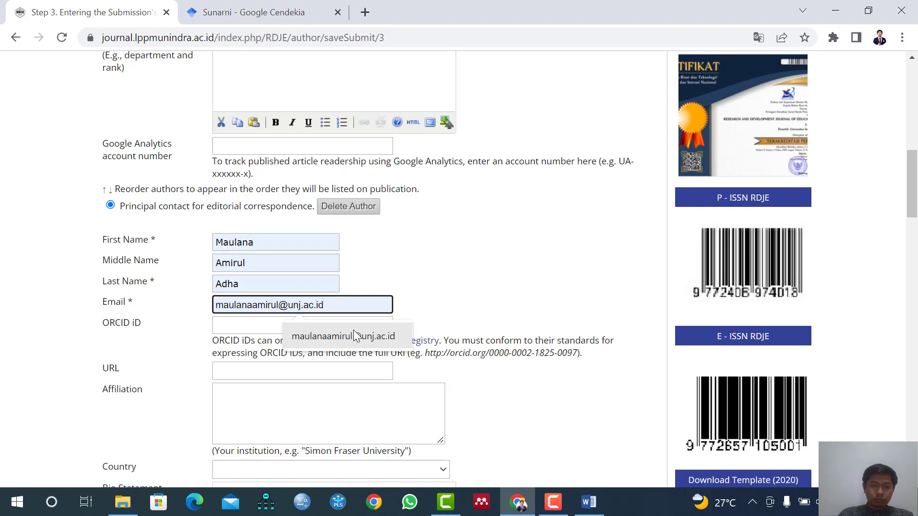
pyautogui.click(356, 336)
# Open the co-author's Scopus profile in a new browser tab and copy its address into the co-author's URL field.
pyautogui.click(258, 377)
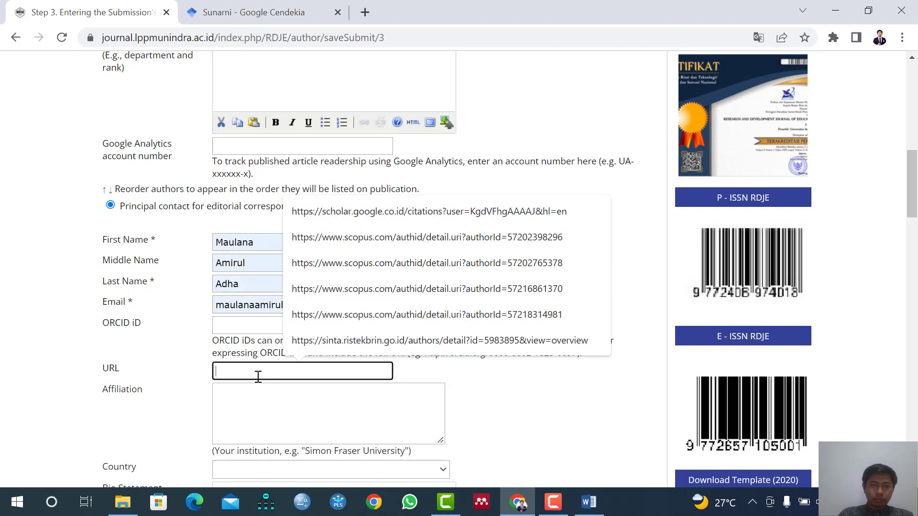
pyautogui.click(371, 14)
pyautogui.write('maulana')
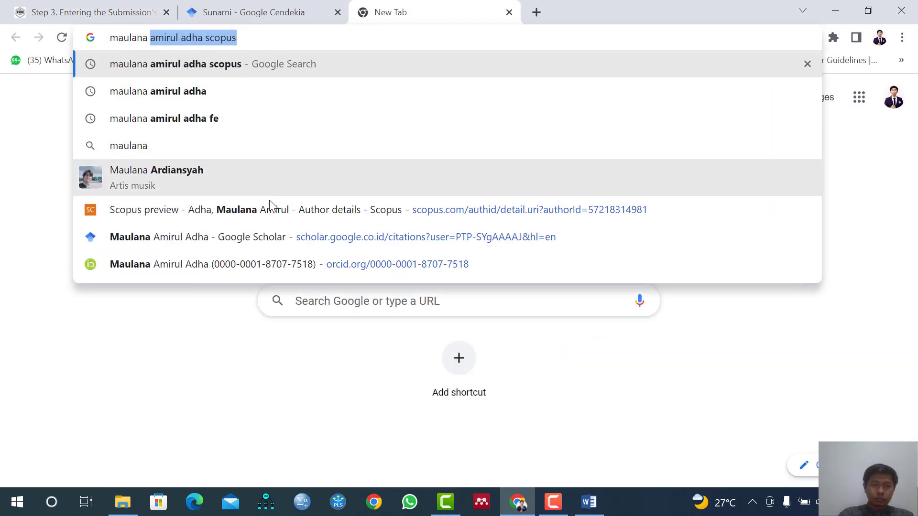
pyautogui.click(270, 209)
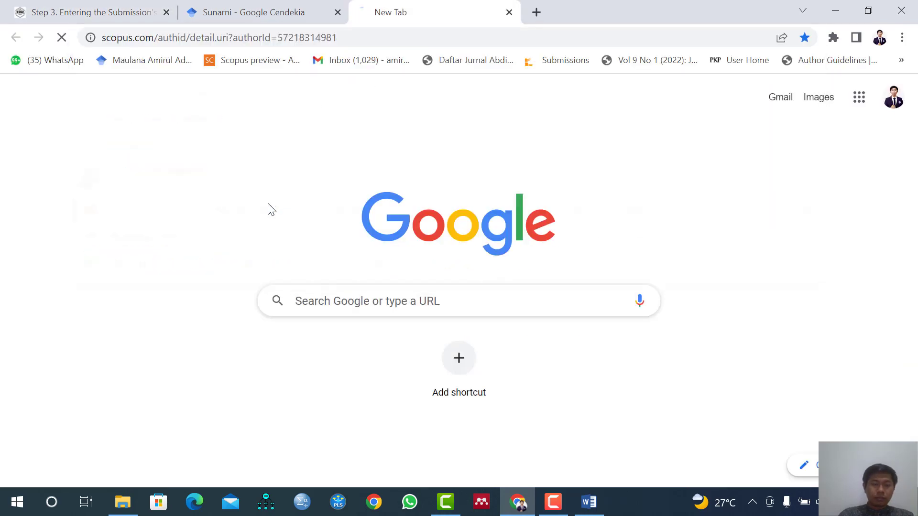
pyautogui.click(274, 37)
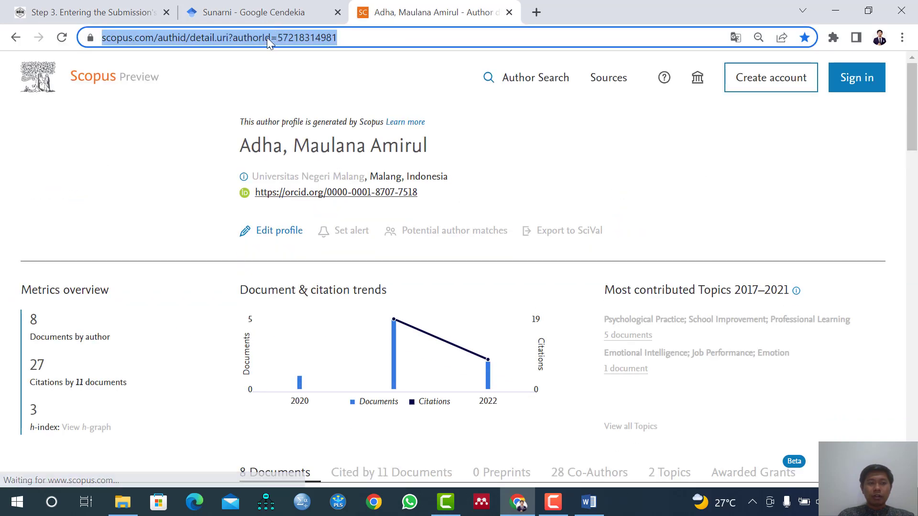
pyautogui.click(87, 10)
pyautogui.click(258, 372)
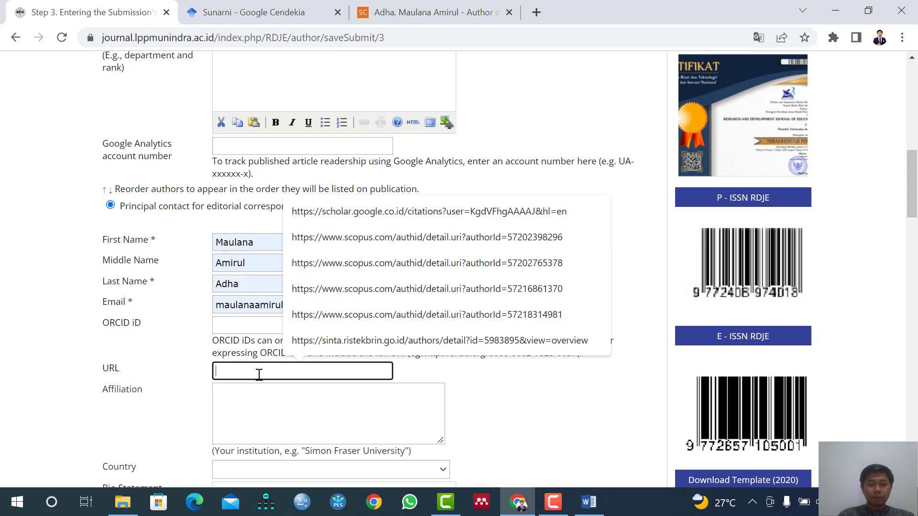
pyautogui.hotkey('ctrl', 'v')
# Enter "Faculty of Economics, Universitas Negeri Jakarta" as the co-author's affiliation.
pyautogui.click(254, 395)
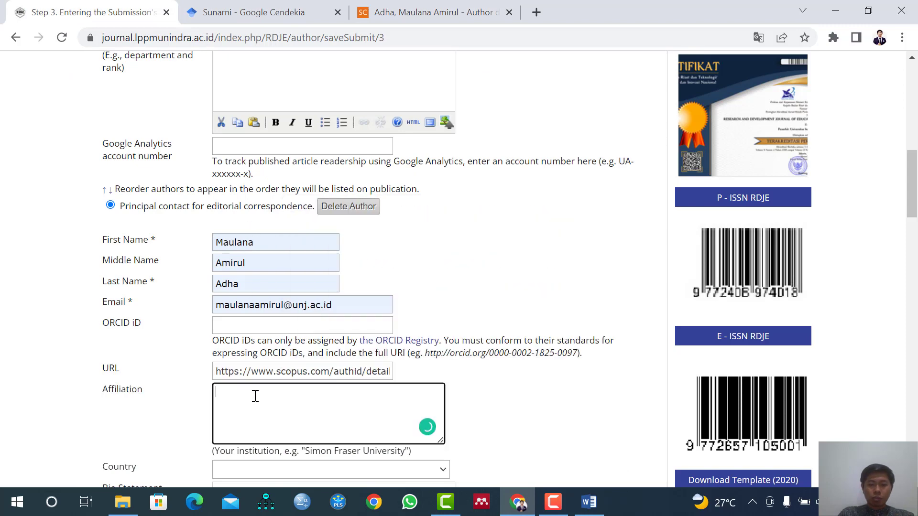
pyautogui.write('Faculty of Economics')
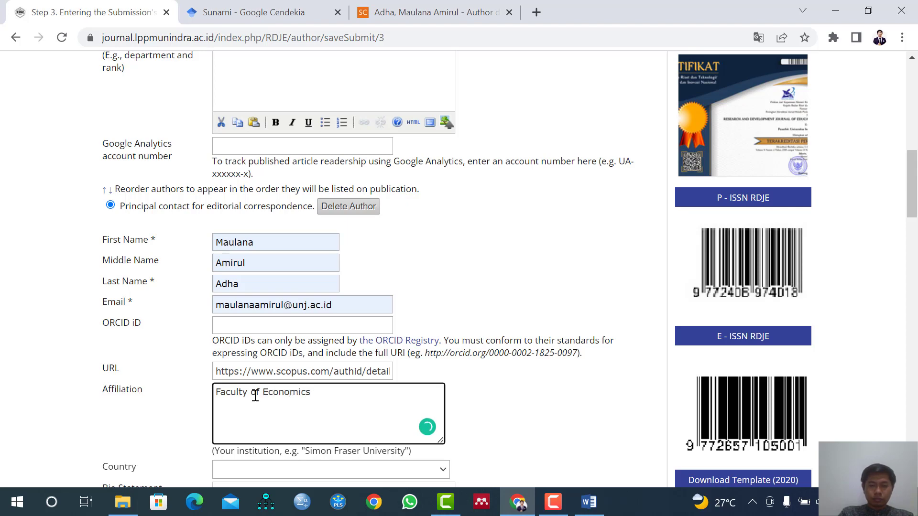
pyautogui.click(584, 502)
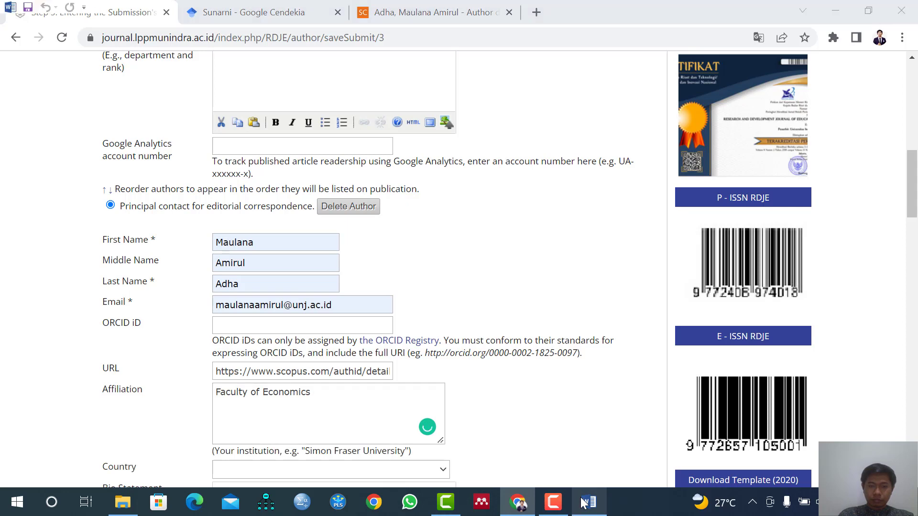
pyautogui.click(586, 502)
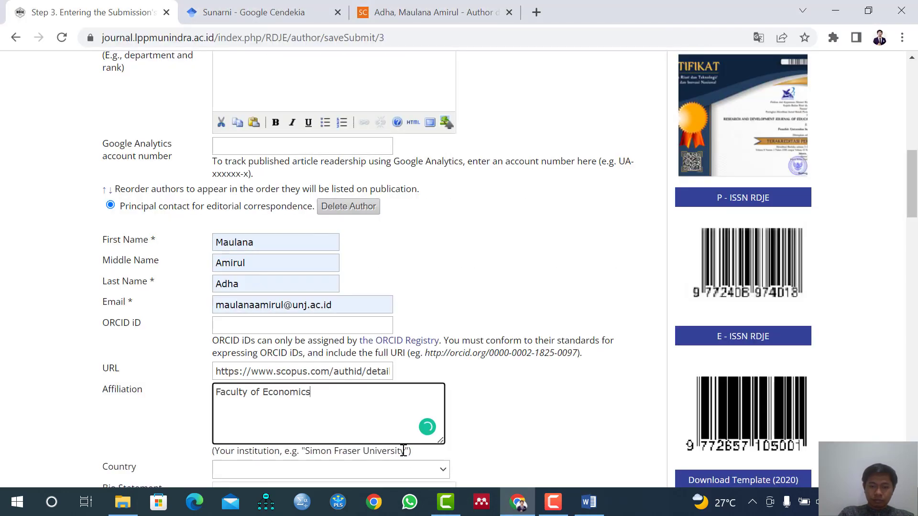
pyautogui.write('Univ')
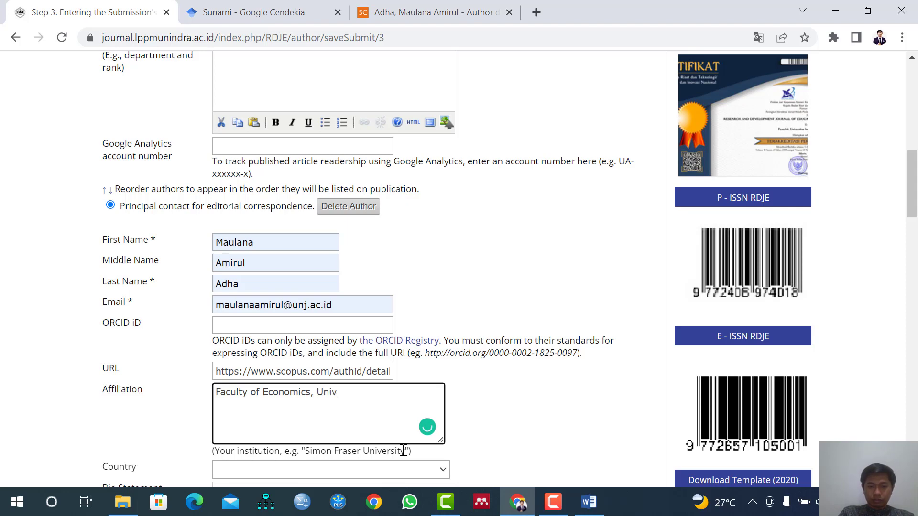
pyautogui.write('ersitas Negeri')
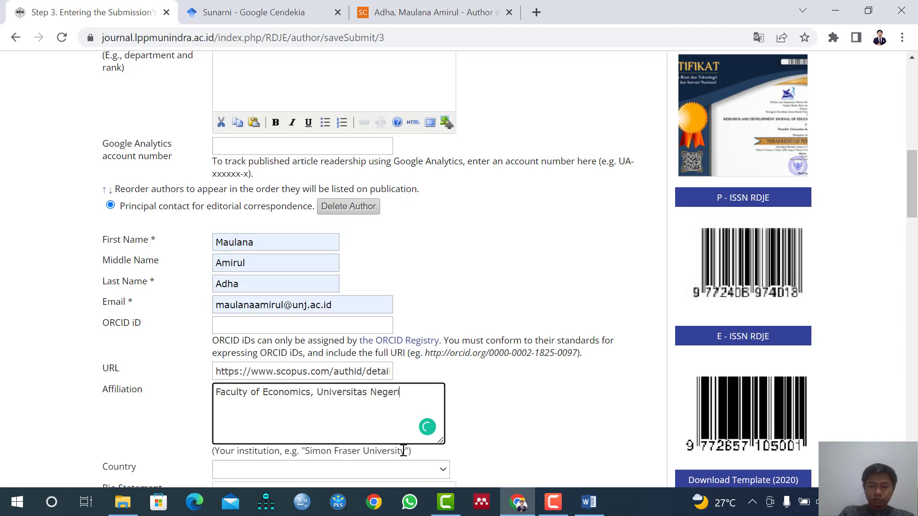
pyautogui.write(' Jakarta')
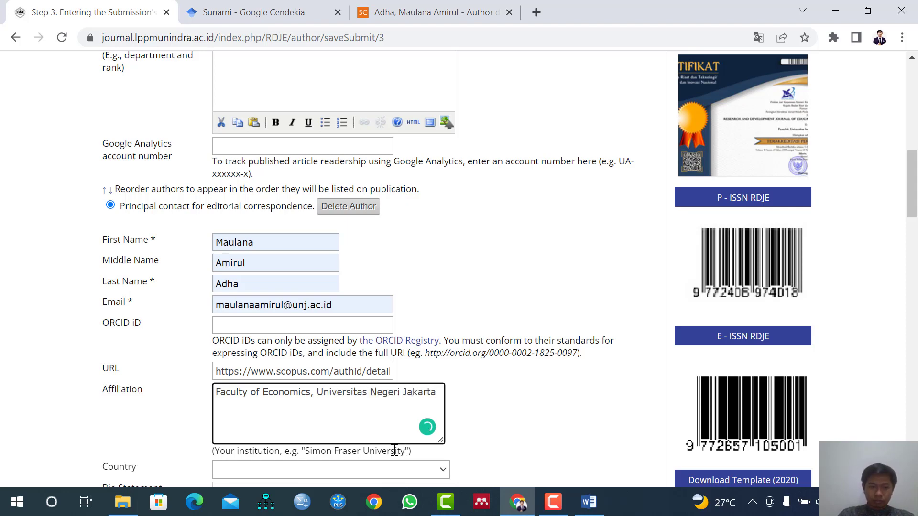
# Set the co-author's country to Indonesia.
pyautogui.scroll(-3, 375, 427)
pyautogui.click(320, 326)
pyautogui.write('indo')
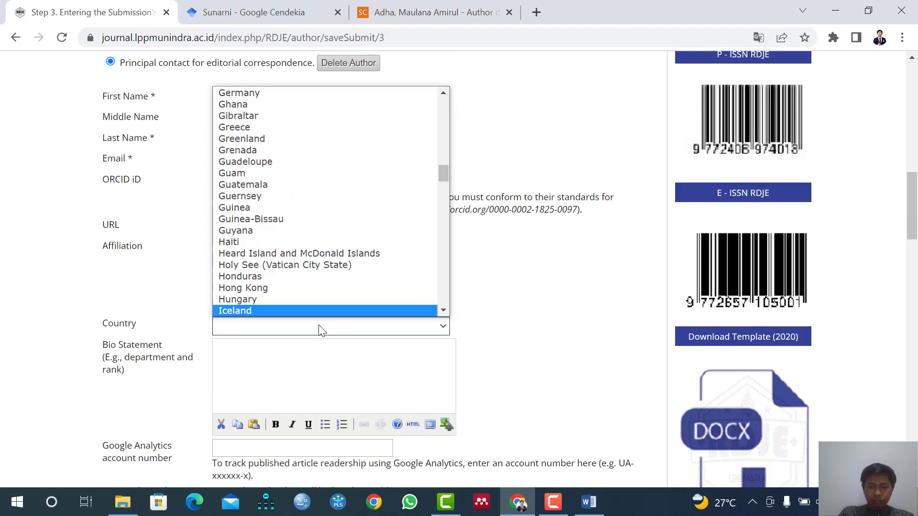
pyautogui.click(319, 329)
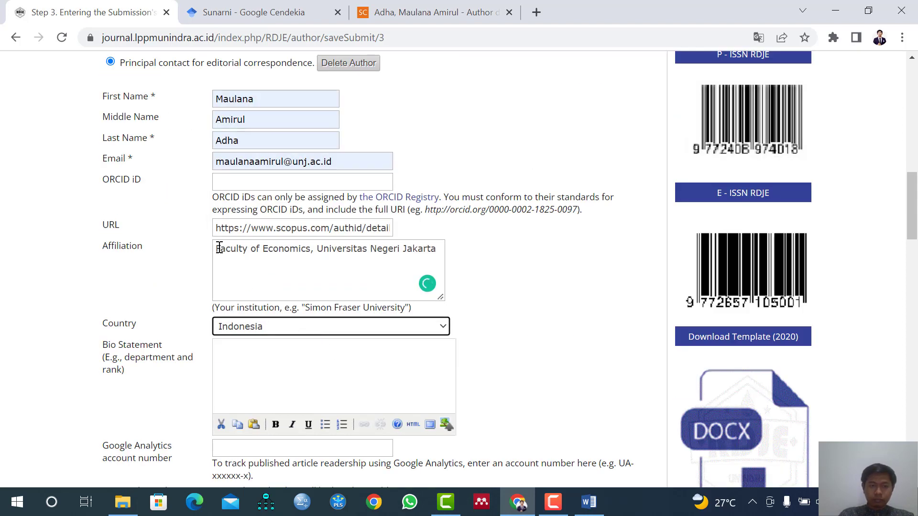
# Copy the second author's affiliation into the Bio Statement so that it reads "Faculty of Economics, Universitas Negeri Jakarta".
pyautogui.moveTo(220, 248); pyautogui.dragTo(378, 330)
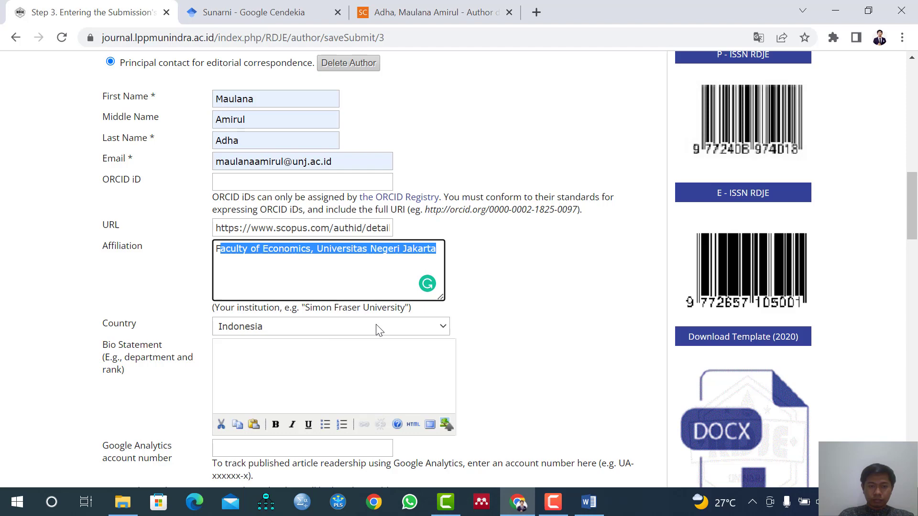
pyautogui.hotkey('ctrl', 'c')
pyautogui.click(250, 365)
pyautogui.hotkey('ctrl', 'v')
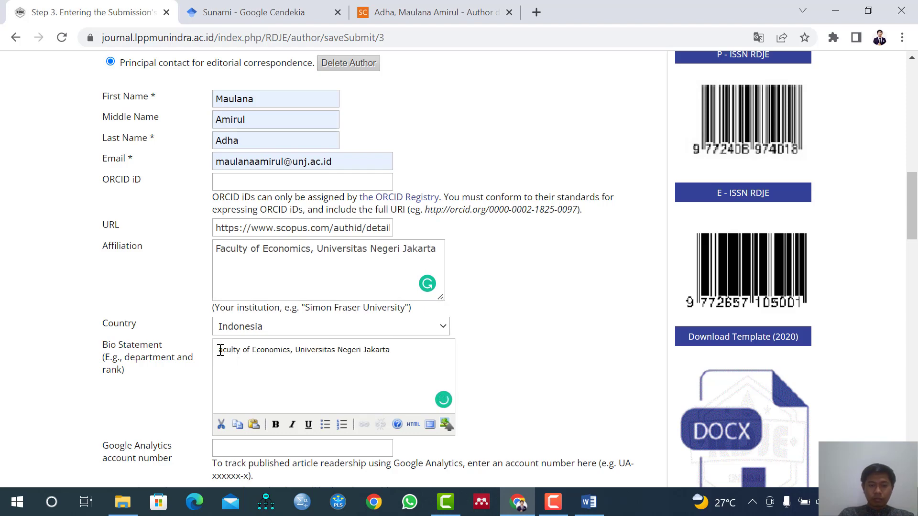
pyautogui.write('F')
pyautogui.scroll(-1, 271, 215)
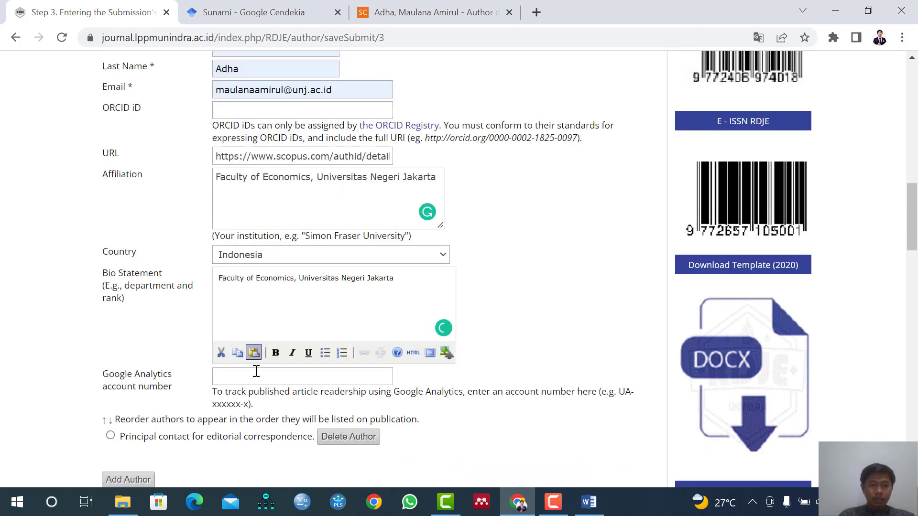
pyautogui.scroll(1, 256, 364)
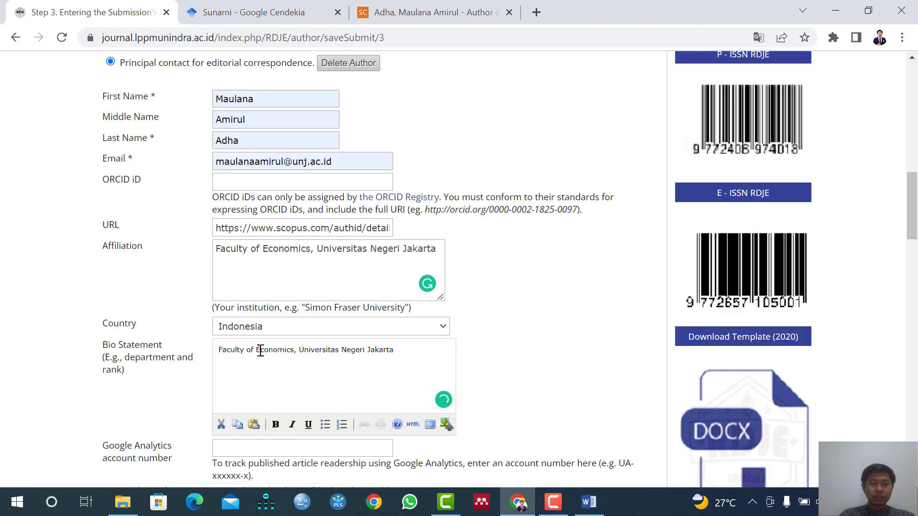
# Add a third author entry and copy the third author's full name from the manuscript in Word.
pyautogui.scroll(-1, 256, 311)
pyautogui.scroll(-1, 253, 274)
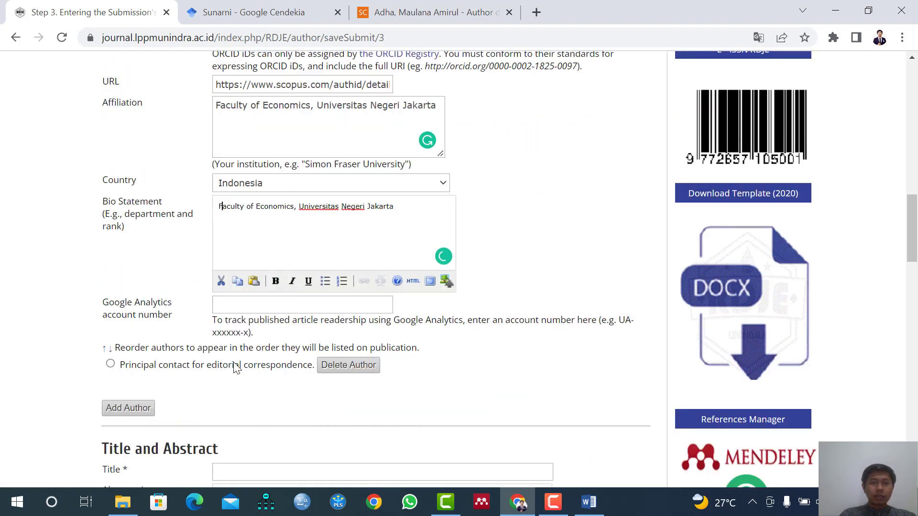
pyautogui.click(127, 408)
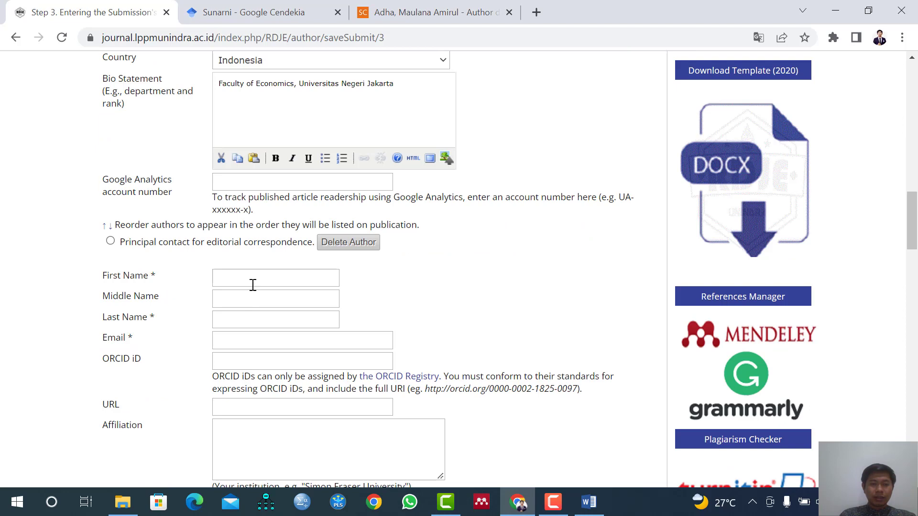
pyautogui.click(253, 285)
pyautogui.click(584, 502)
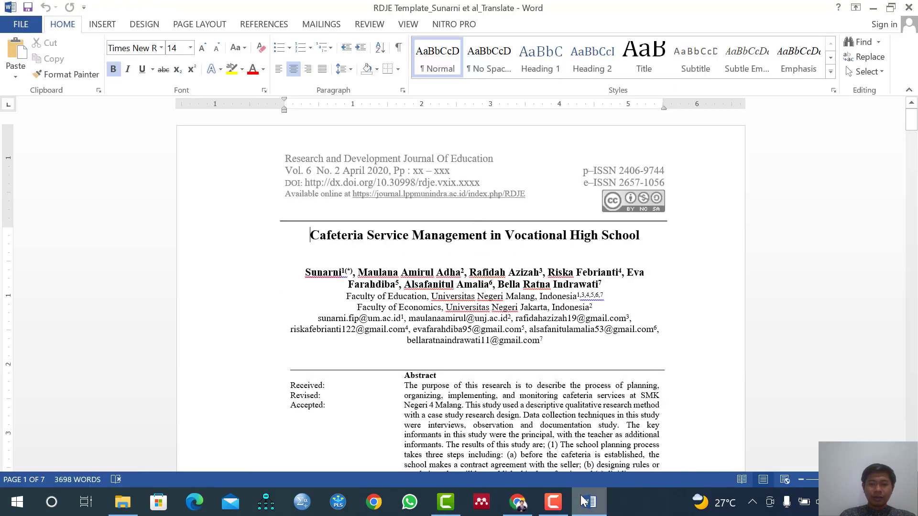
pyautogui.moveTo(471, 272); pyautogui.dragTo(534, 276)
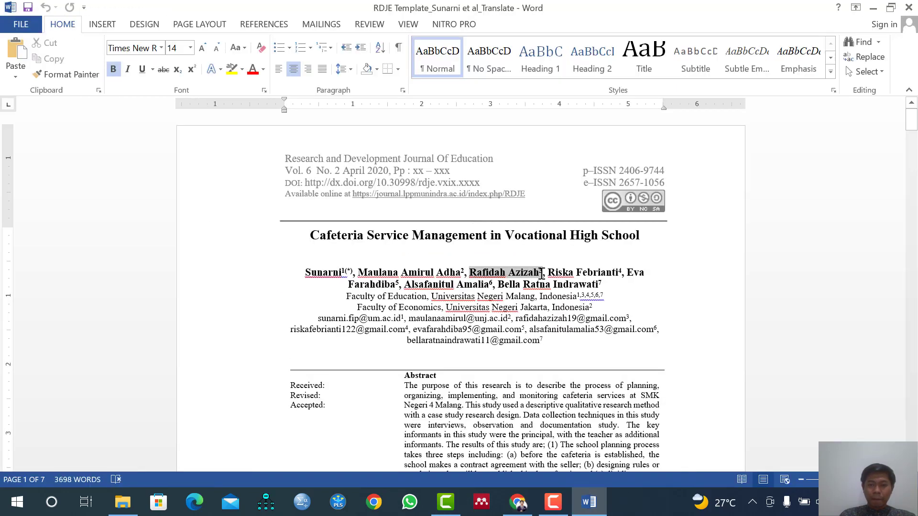
pyautogui.hotkey('ctrl', 'c')
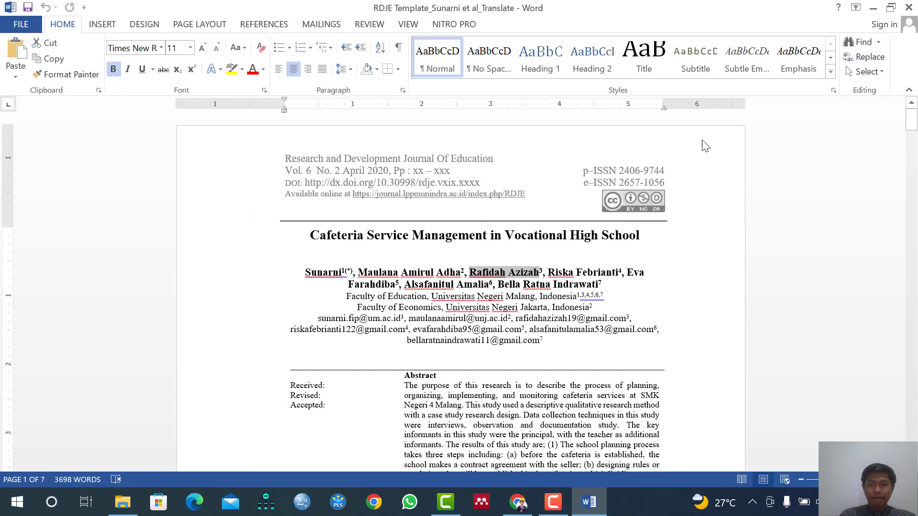
# Return to the submission form in Chrome and enter the third author's first and last names in their respective fields.
pyautogui.hotkey('alt', 'Tab')
pyautogui.click(307, 274)
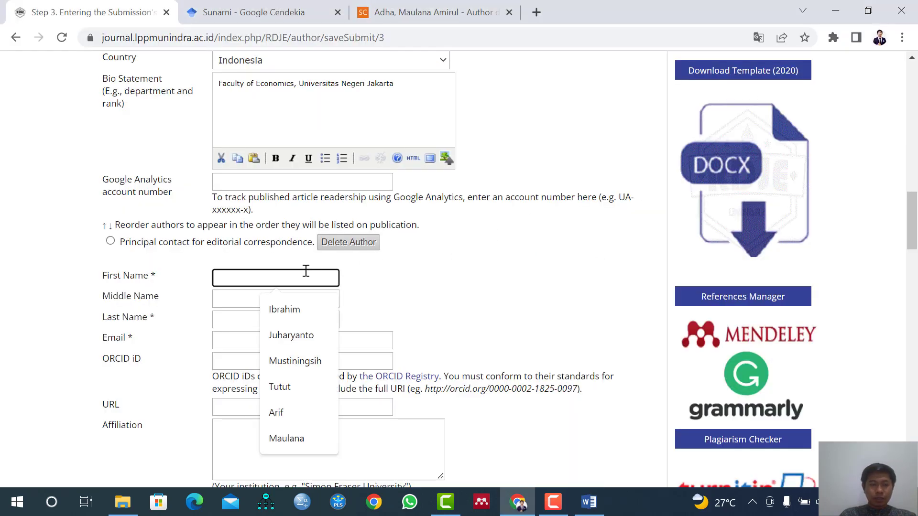
pyautogui.hotkey('ctrl', 'v')
pyautogui.moveTo(252, 277); pyautogui.dragTo(305, 276)
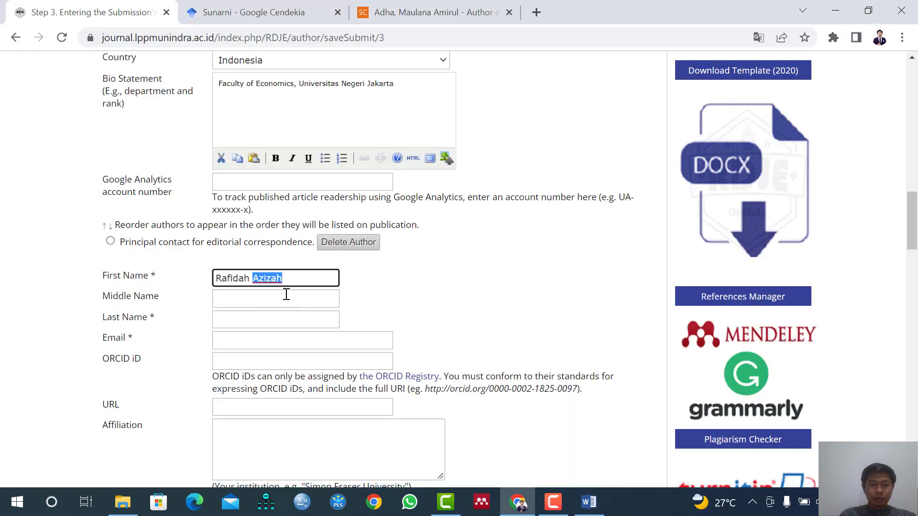
pyautogui.hotkey('ctrl', 'x')
pyautogui.click(247, 318)
pyautogui.hotkey('ctrl', 'v')
# Copy the third author's email address from the Word manuscript into the Email field of the submission form in Chrome.
pyautogui.click(247, 339)
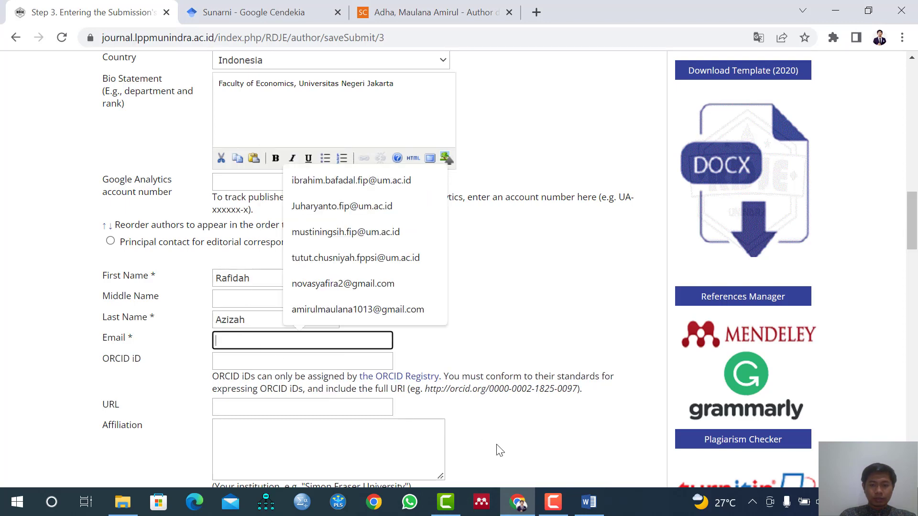
pyautogui.click(590, 497)
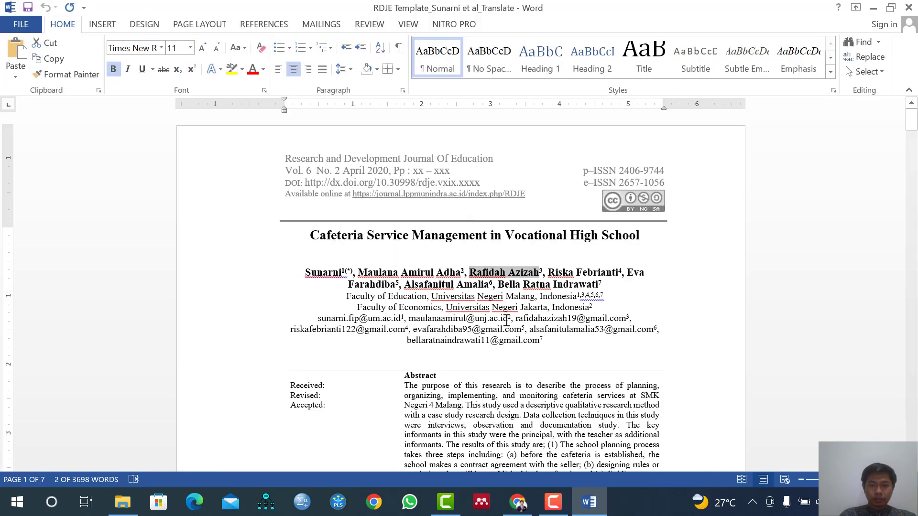
pyautogui.moveTo(516, 318); pyautogui.dragTo(633, 319)
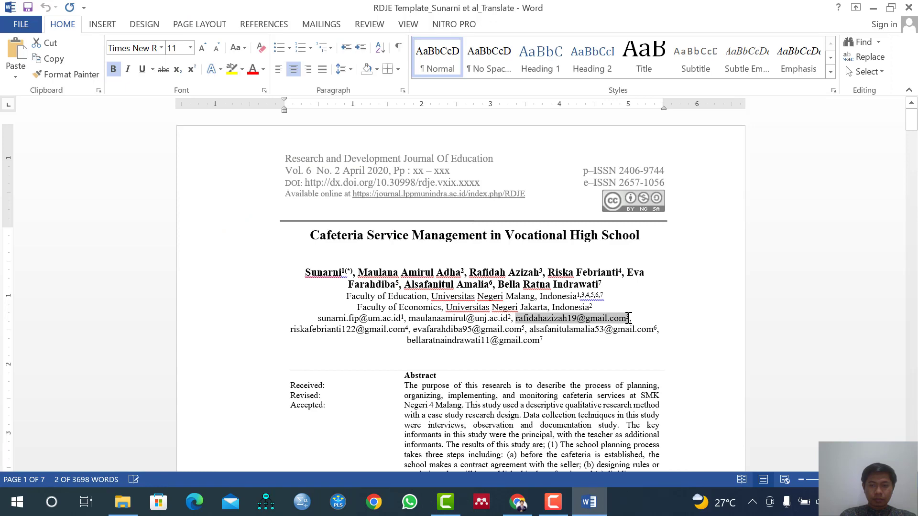
pyautogui.hotkey('alt', 'Tab')
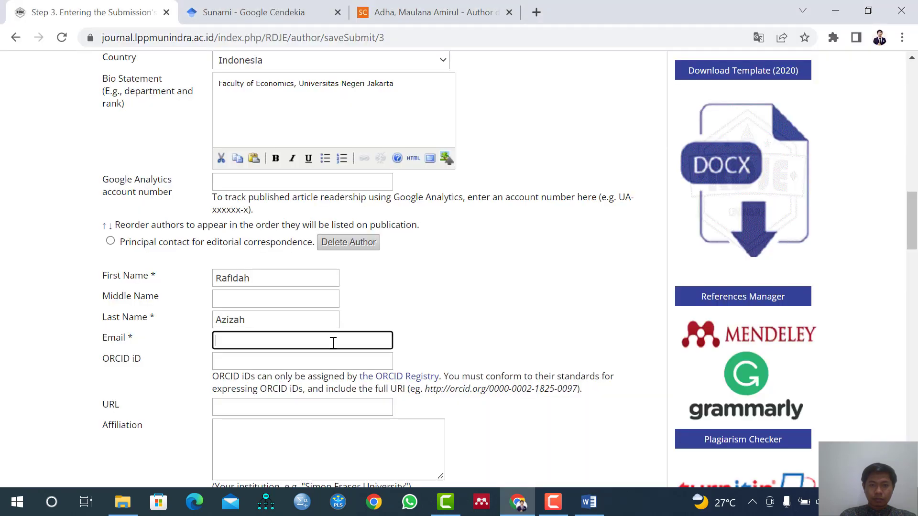
pyautogui.click(262, 342)
pyautogui.hotkey('ctrl', 'v')
pyautogui.scroll(-1, 246, 370)
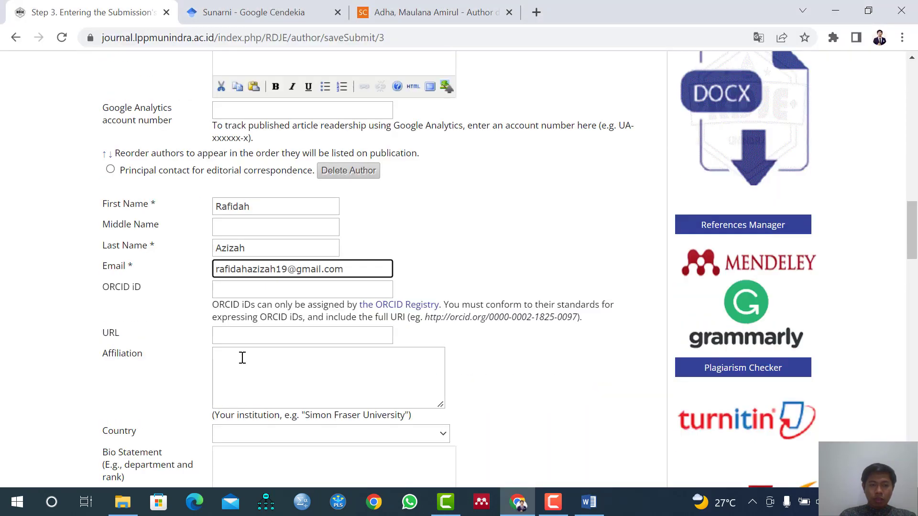
pyautogui.click(242, 335)
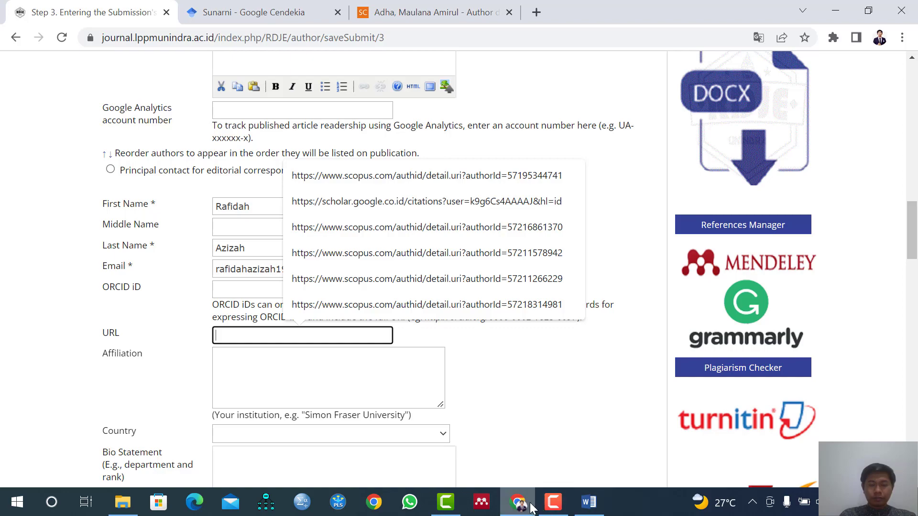
pyautogui.click(267, 377)
# Copy "Faculty of Education, Universitas Negeri Malang" from the first author's affiliation and return to the third author's entry.
pyautogui.scroll(4, 269, 376)
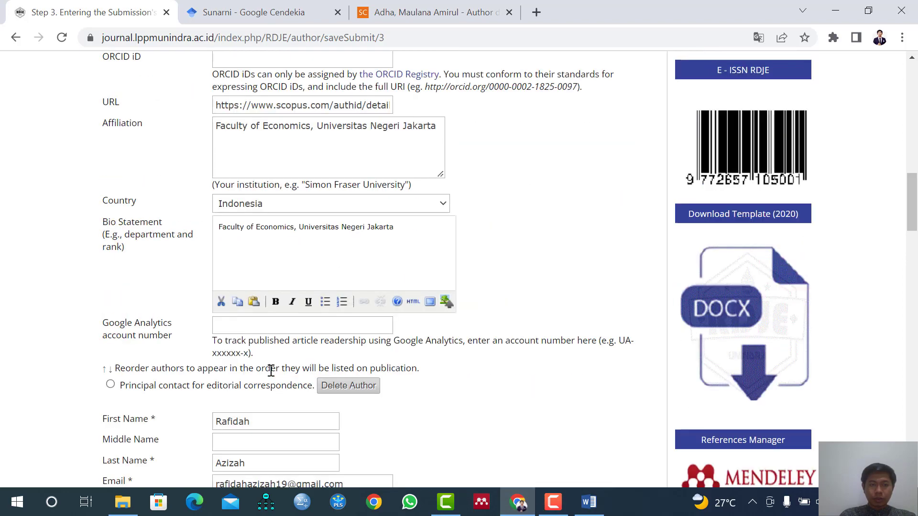
pyautogui.scroll(8, 270, 371)
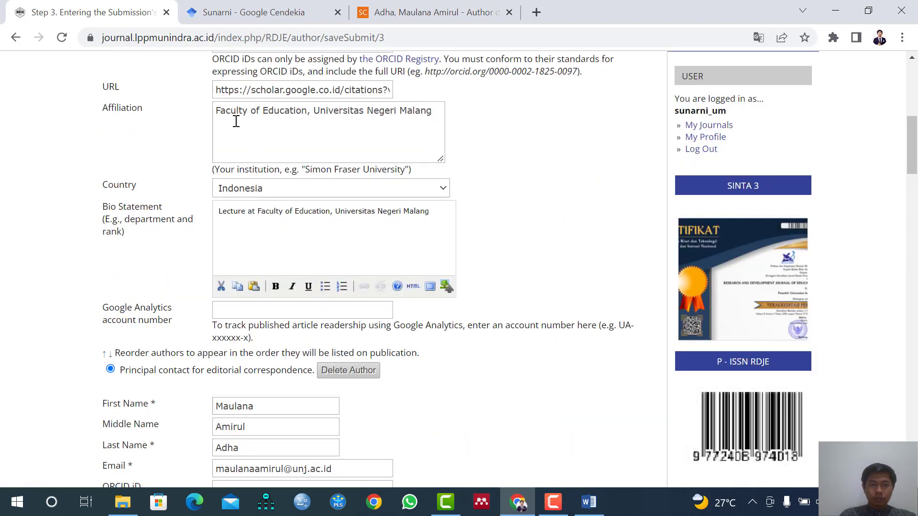
pyautogui.moveTo(219, 111); pyautogui.dragTo(451, 127)
pyautogui.scroll(-8, 320, 286)
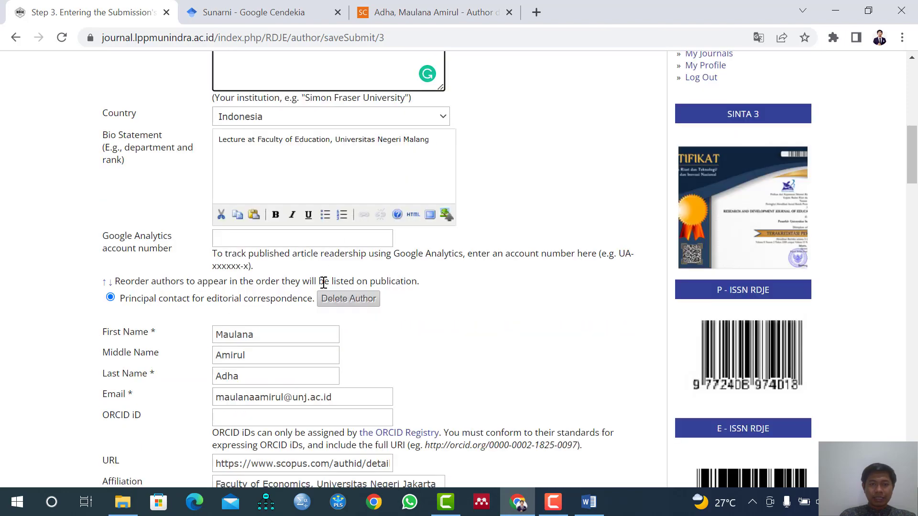
pyautogui.scroll(-3, 277, 344)
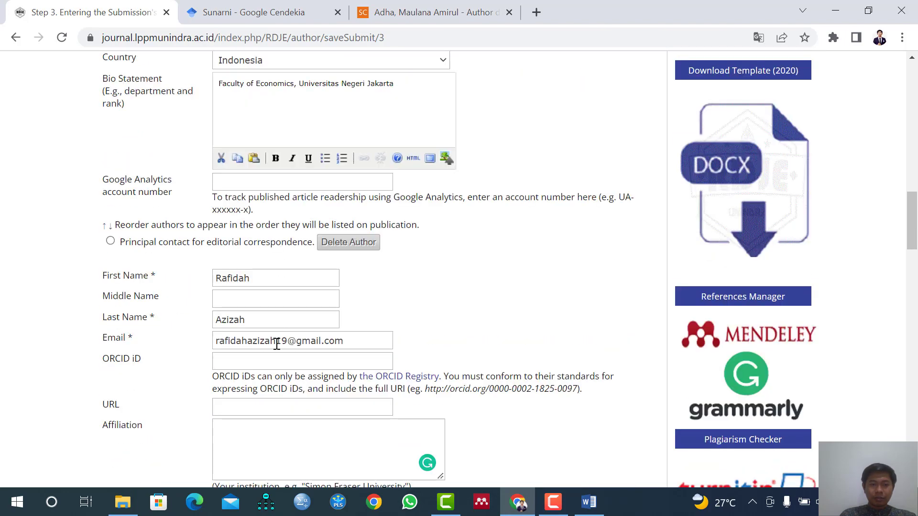
pyautogui.scroll(-2, 274, 351)
pyautogui.click(251, 337)
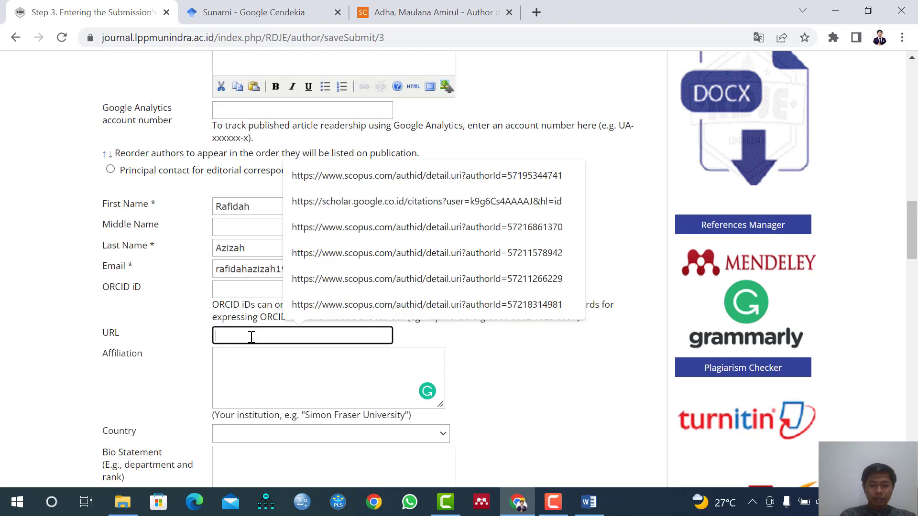
pyautogui.hotkey('ctrl', 'v')
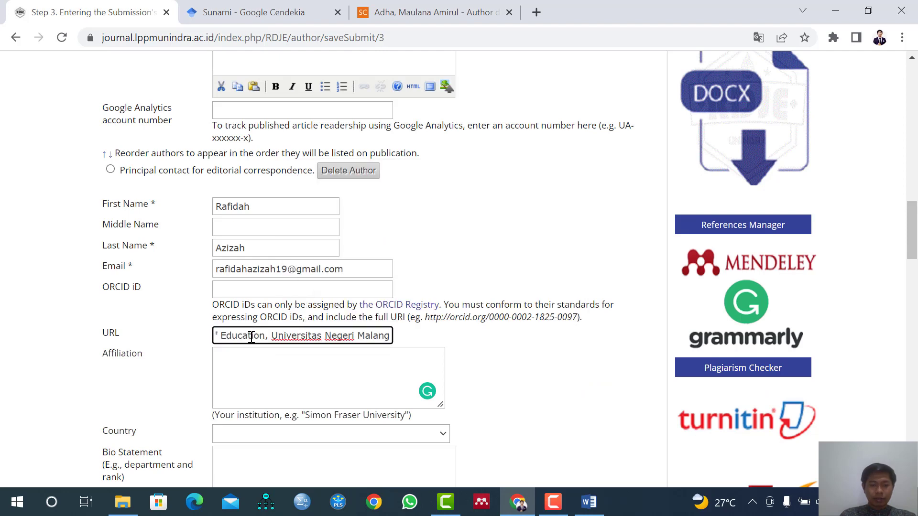
pyautogui.hotkey('ctrl', 'a')
pyautogui.hotkey('ctrl', 'x')
# Paste "Faculty of Education, Universitas Negeri Malang" as the third author's affiliation and set the country to Indonesia.
pyautogui.click(248, 362)
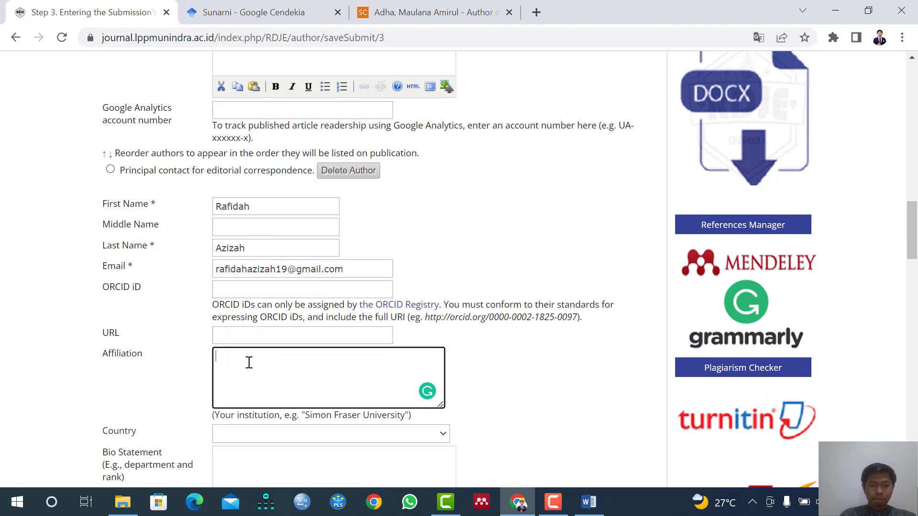
pyautogui.hotkey('ctrl', 'v')
pyautogui.click(245, 433)
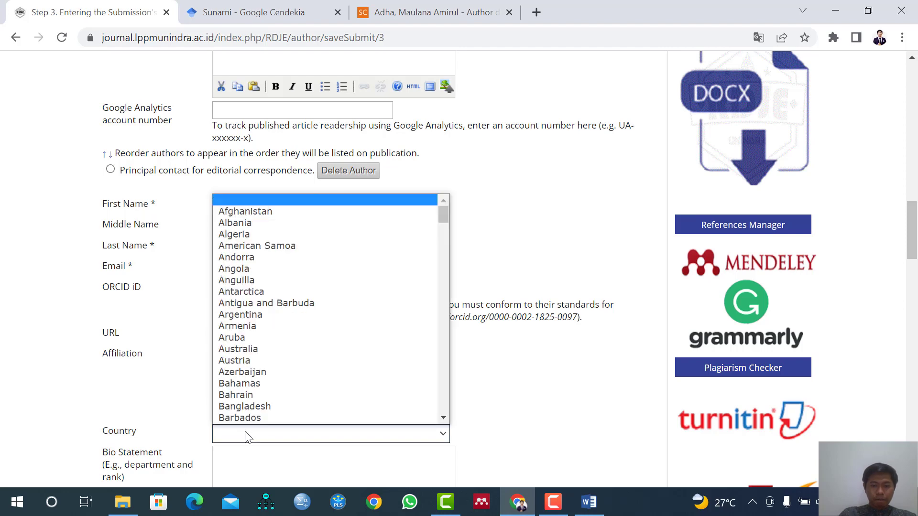
pyautogui.write('indo')
pyautogui.press('Return')
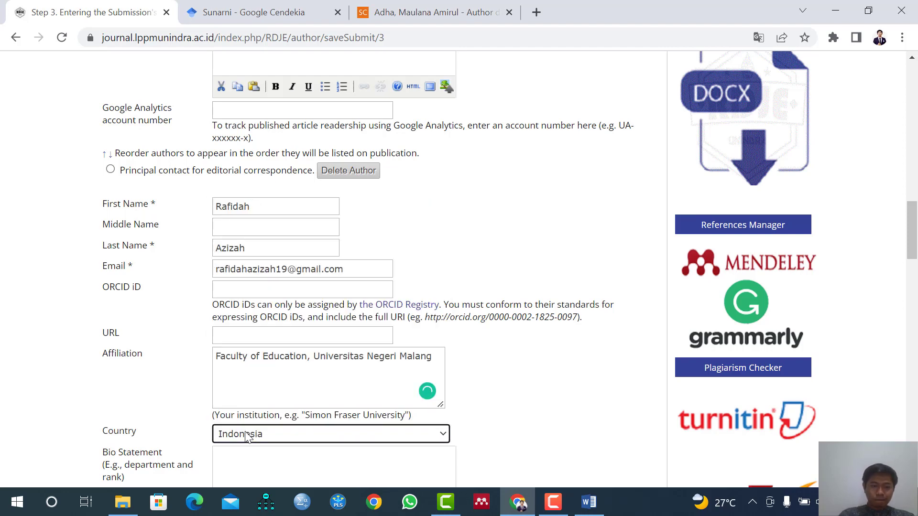
# Enter "Alumni of Faculty of Education, Universitas Negeri Malang" as the third author's bio statement.
pyautogui.scroll(-1, 248, 437)
pyautogui.click(263, 411)
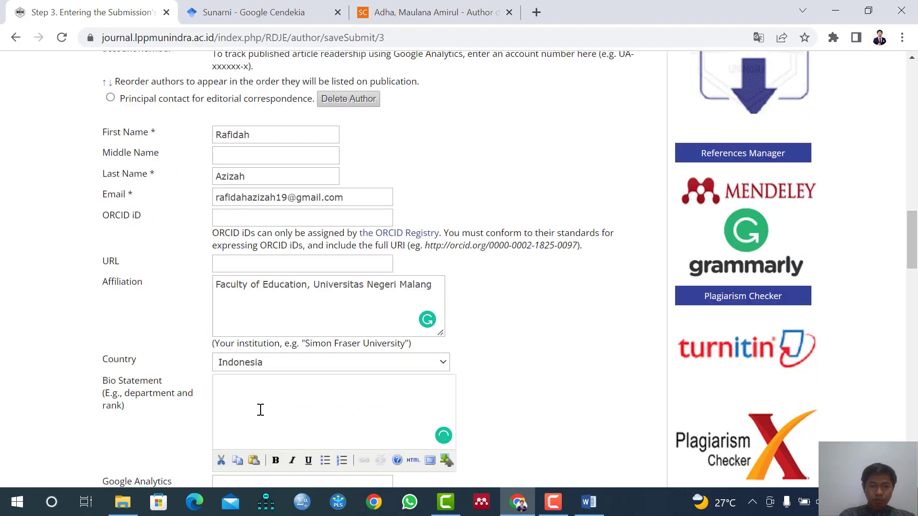
pyautogui.hotkey('ctrl', 'v')
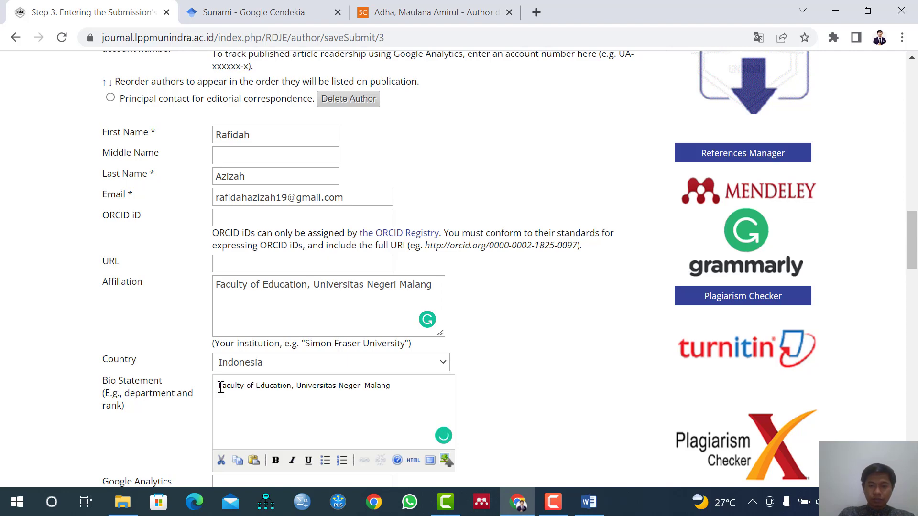
pyautogui.click(220, 387)
pyautogui.write('Alumny')
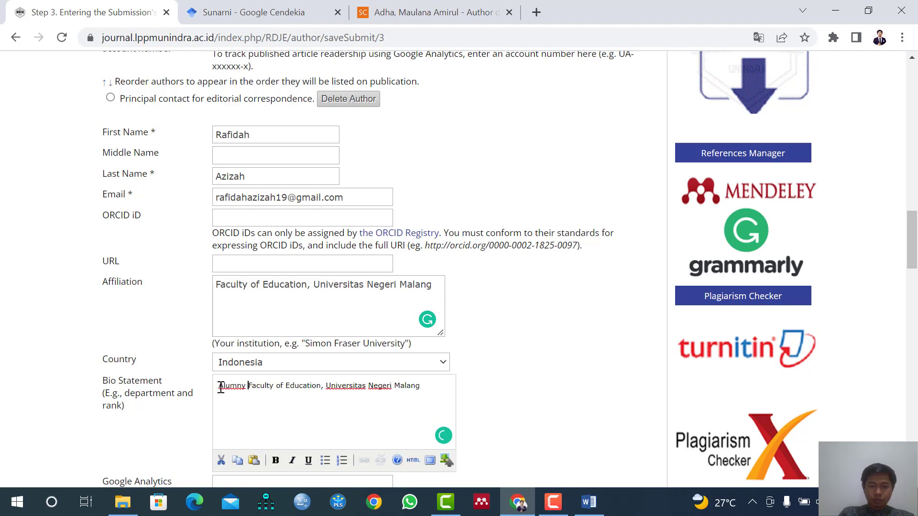
pyautogui.press('BackSpace')
pyautogui.press('BackSpace')
pyautogui.write('i of')
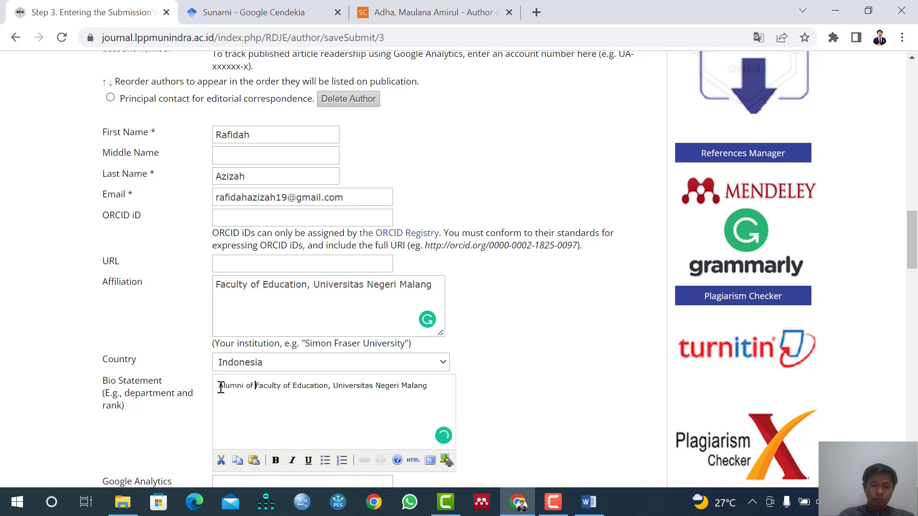
# Add a fourth author entry and copy that author's full name from the Word manuscript into the First Name field in Chrome.
pyautogui.scroll(-3, 221, 387)
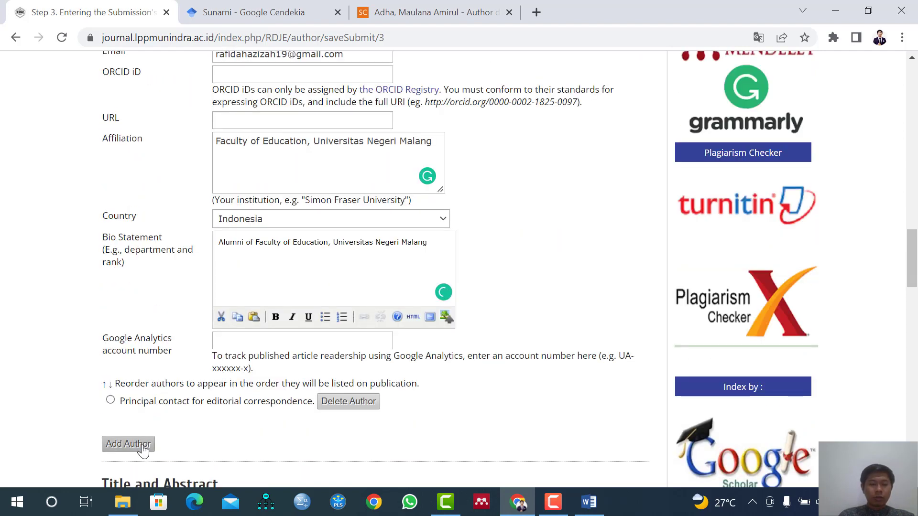
pyautogui.click(128, 444)
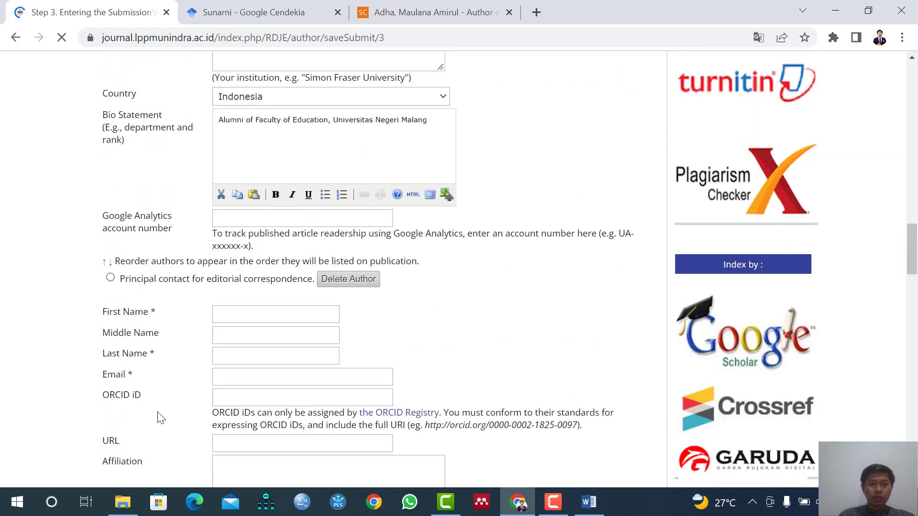
pyautogui.click(233, 310)
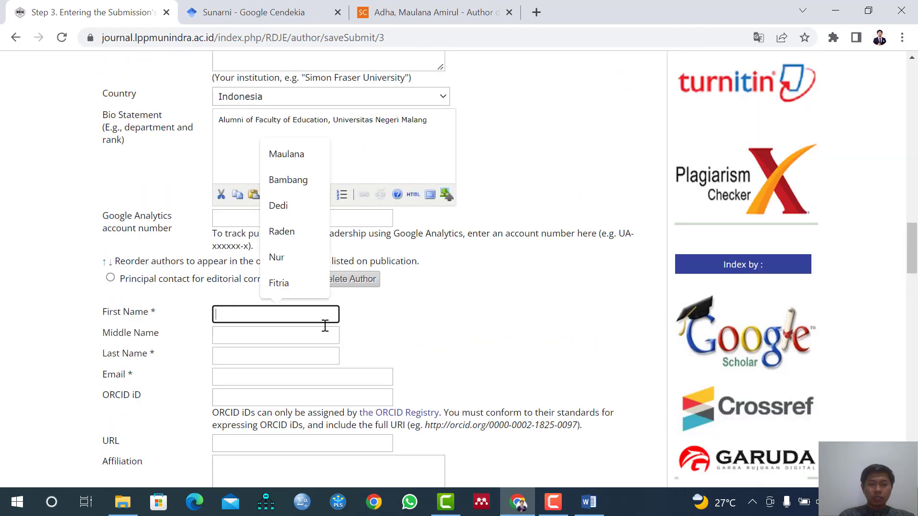
pyautogui.click(590, 502)
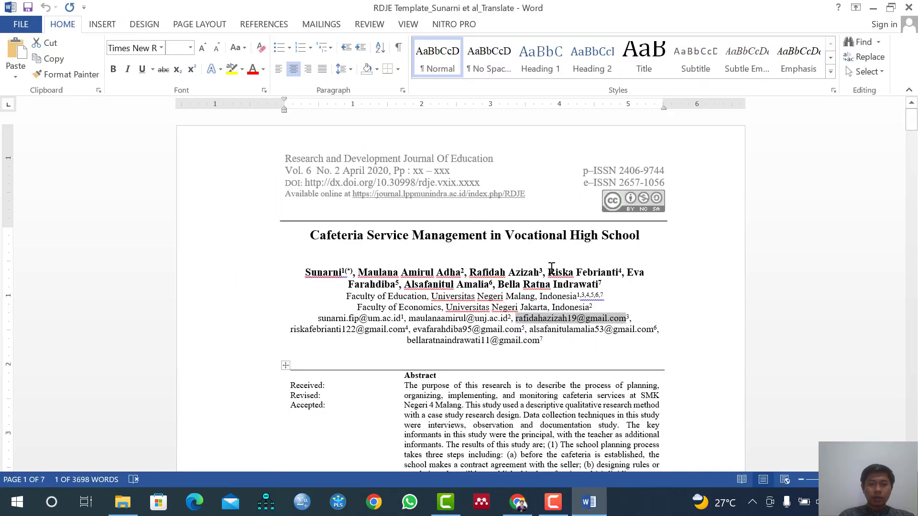
pyautogui.moveTo(551, 272); pyautogui.dragTo(605, 270)
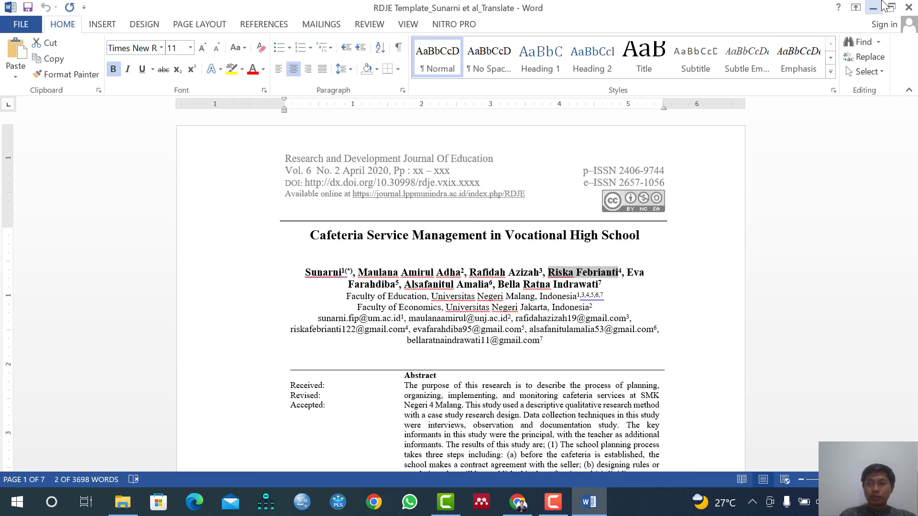
pyautogui.hotkey('alt', 'Tab')
pyautogui.click(271, 317)
pyautogui.hotkey('ctrl', 'v')
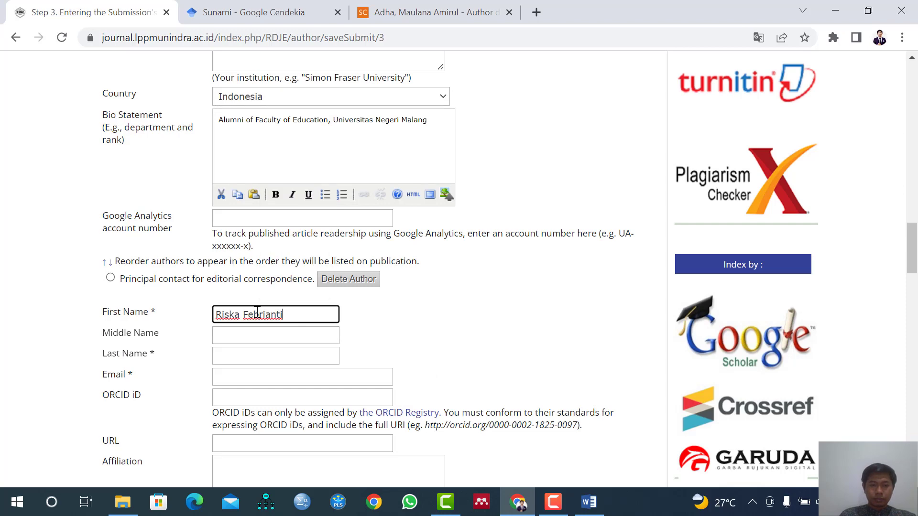
# Move the fourth author's surname from the First Name field to the Last Name field.
pyautogui.moveTo(244, 314); pyautogui.dragTo(307, 306)
pyautogui.hotkey('ctrl', 'x')
pyautogui.click(247, 354)
pyautogui.hotkey('ctrl', 'v')
# Copy the fourth author's email address from the Word manuscript into the Email field of the submission form in Chrome.
pyautogui.click(241, 377)
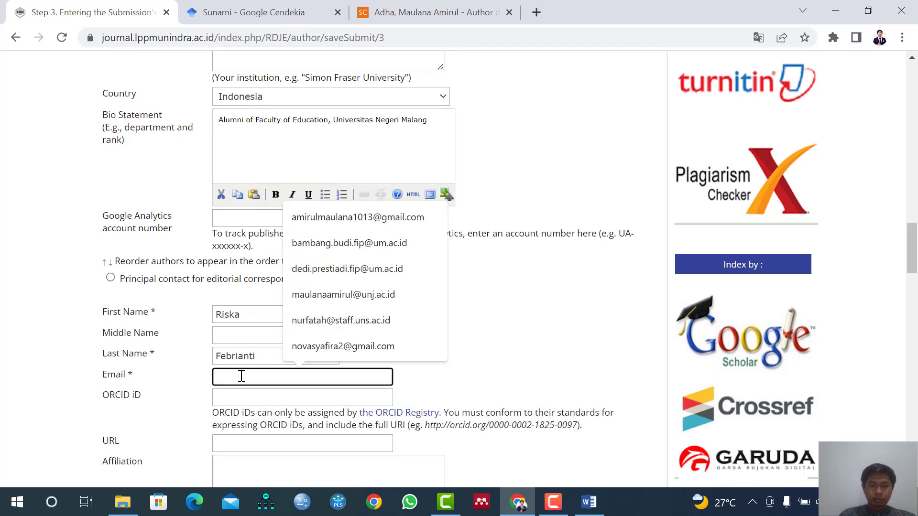
pyautogui.click(590, 500)
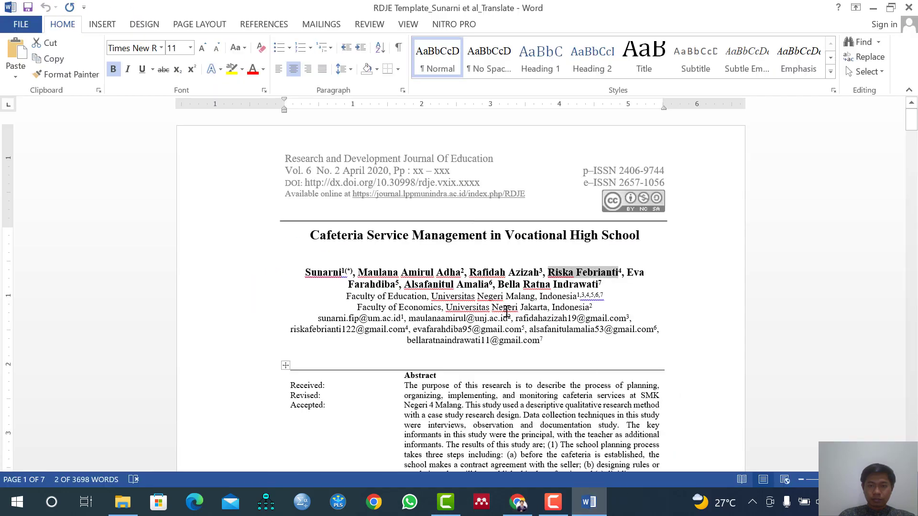
pyautogui.moveTo(290, 330); pyautogui.dragTo(405, 329)
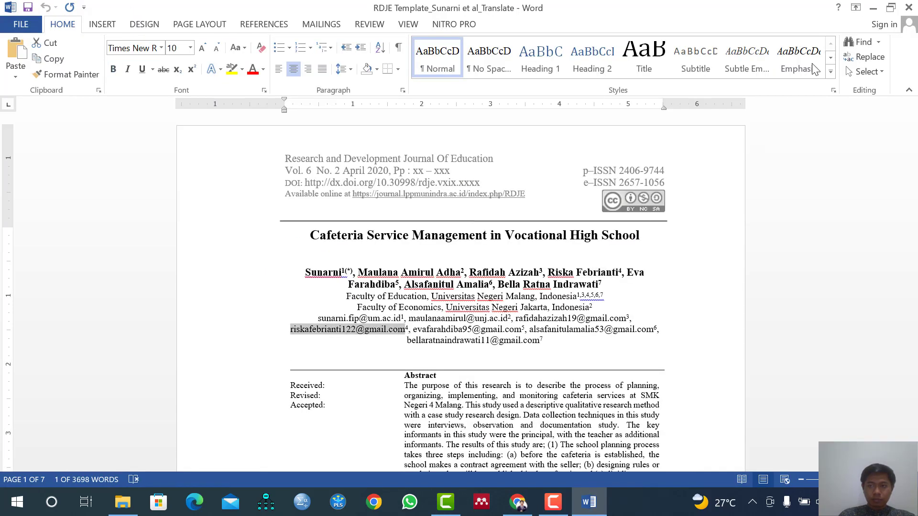
pyautogui.click(873, 8)
pyautogui.click(218, 378)
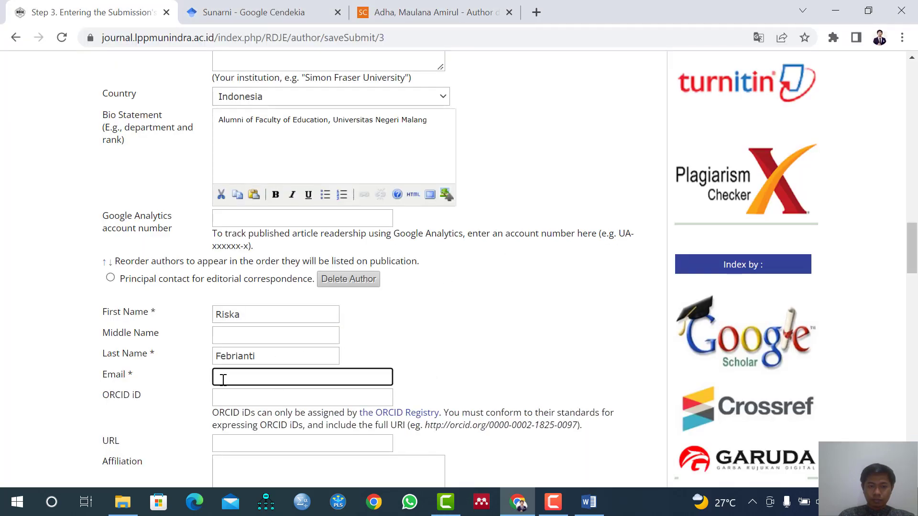
pyautogui.hotkey('ctrl', 'v')
pyautogui.scroll(-1, 223, 380)
pyautogui.click(229, 371)
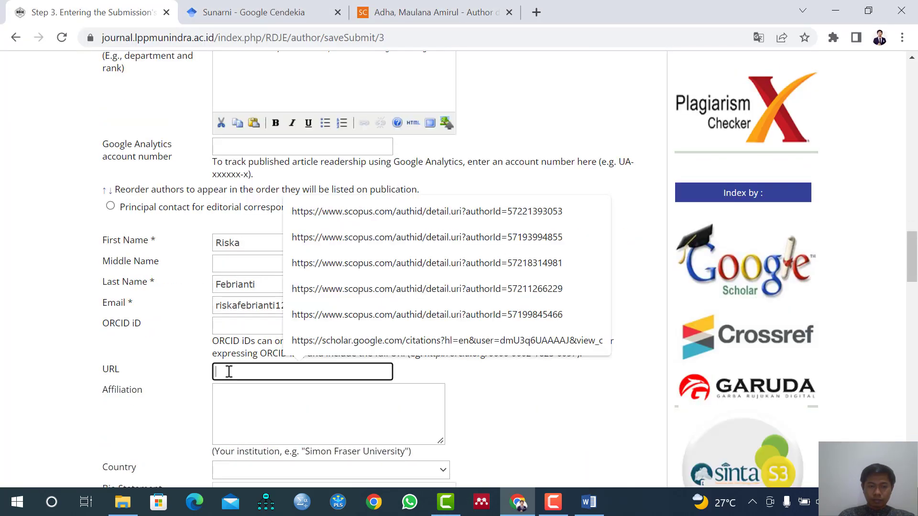
pyautogui.click(229, 408)
pyautogui.hotkey('ctrl', 'v')
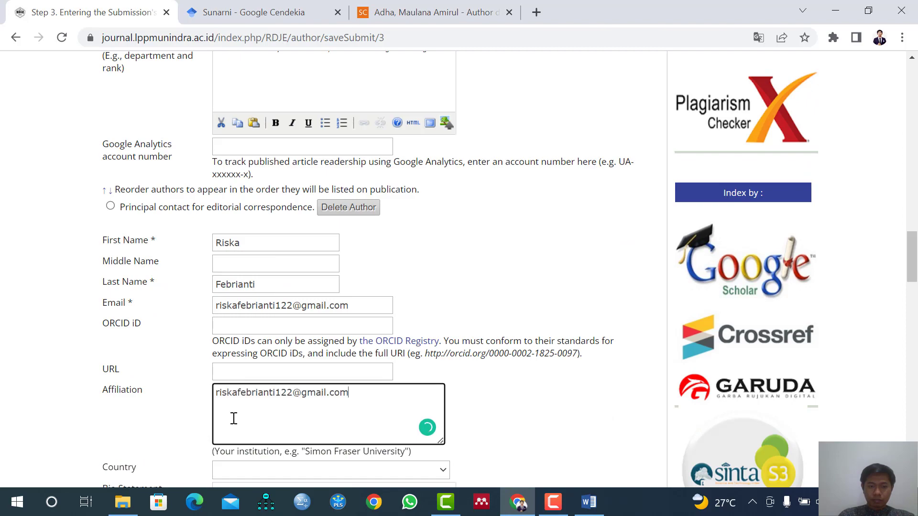
# Set the fourth author's affiliation to "Faculty of Education, Universitas Negeri Malang", copied from the third author's entry.
pyautogui.scroll(4, 237, 415)
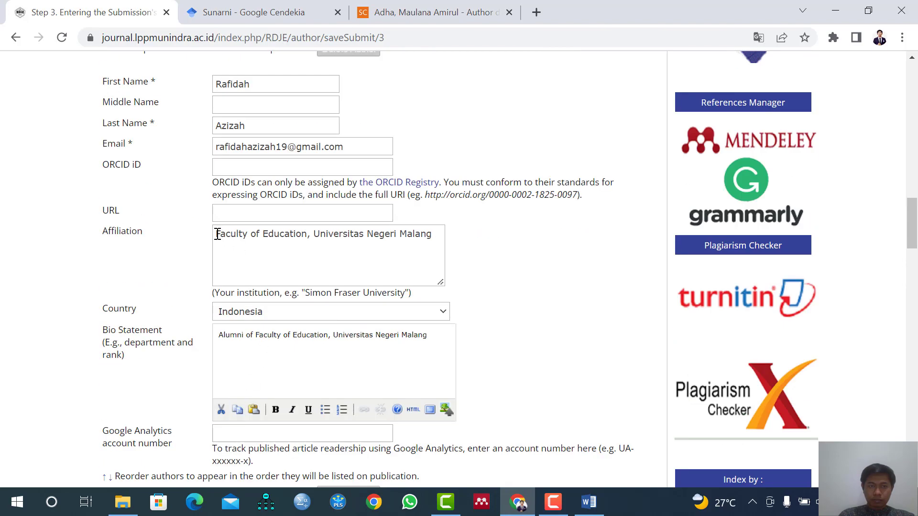
pyautogui.moveTo(217, 235); pyautogui.dragTo(461, 267)
pyautogui.scroll(-4, 301, 430)
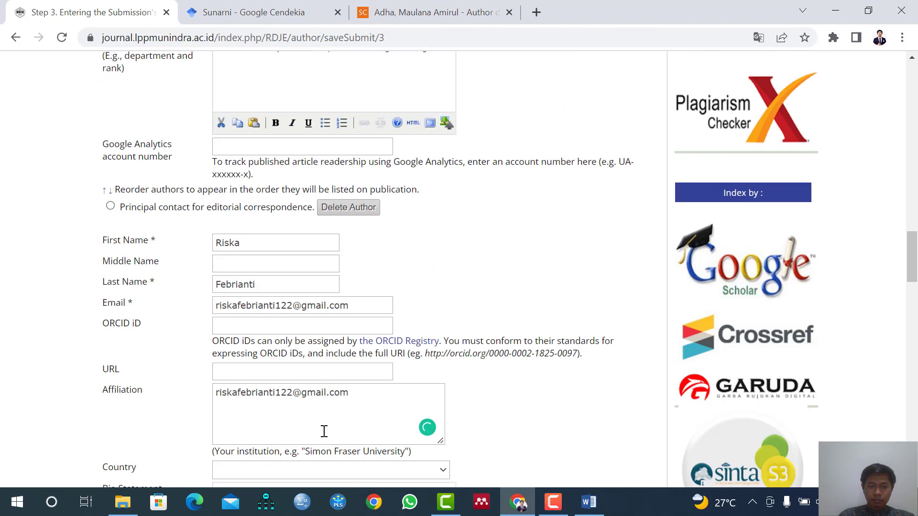
pyautogui.scroll(-1, 275, 440)
pyautogui.scroll(-1, 311, 358)
pyautogui.moveTo(382, 259); pyautogui.dragTo(211, 256)
pyautogui.hotkey('ctrl', 'v')
# Set the fourth author's country to Indonesia.
pyautogui.click(266, 328)
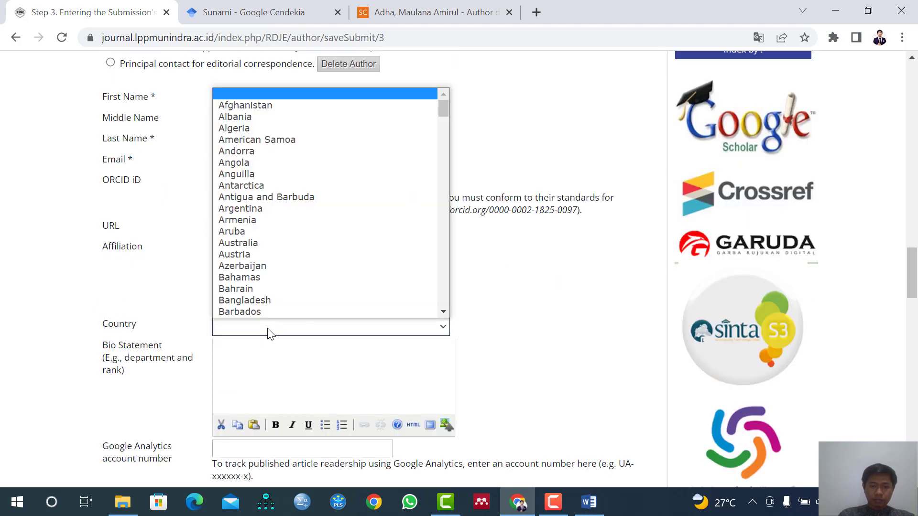
pyautogui.write('indo')
pyautogui.press('Return')
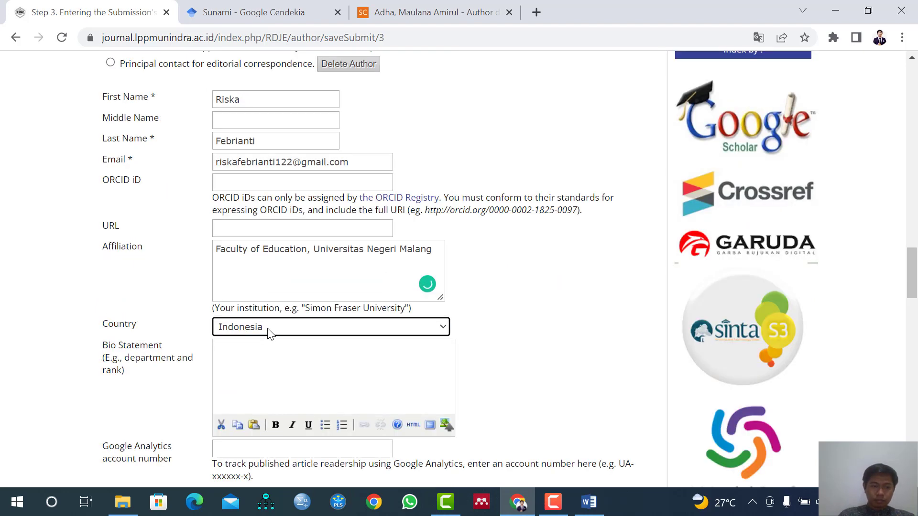
# Enter "Alumni of Faculty of Education, Universitas Negeri Malang" as the fourth author's bio statement.
pyautogui.click(268, 363)
pyautogui.hotkey('ctrl', 'v')
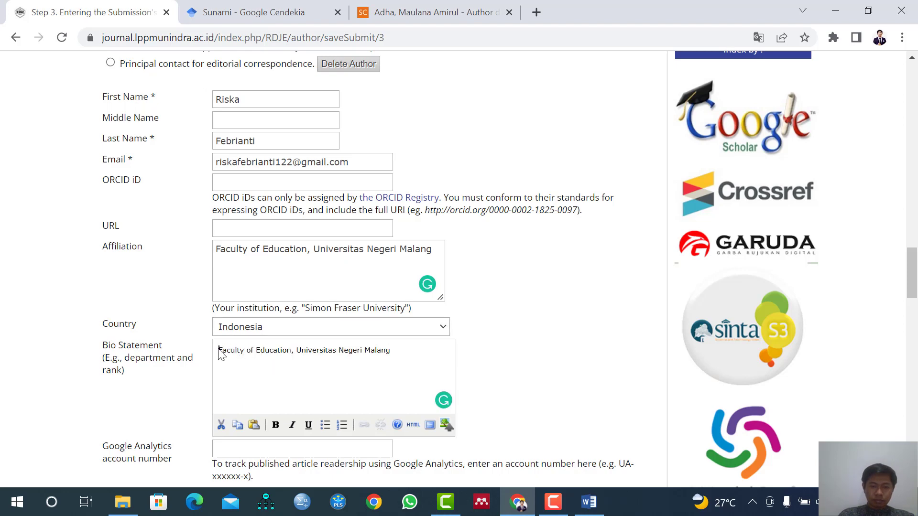
pyautogui.write('Alumn')
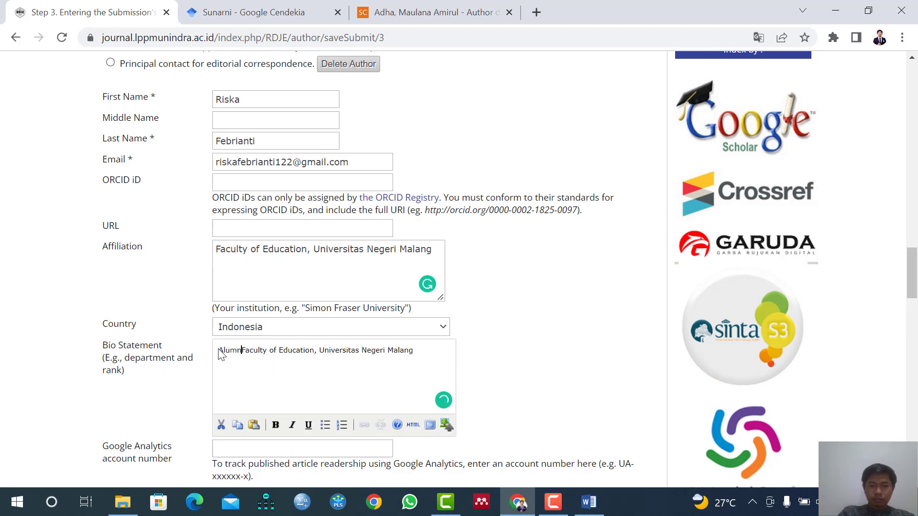
pyautogui.write('i of')
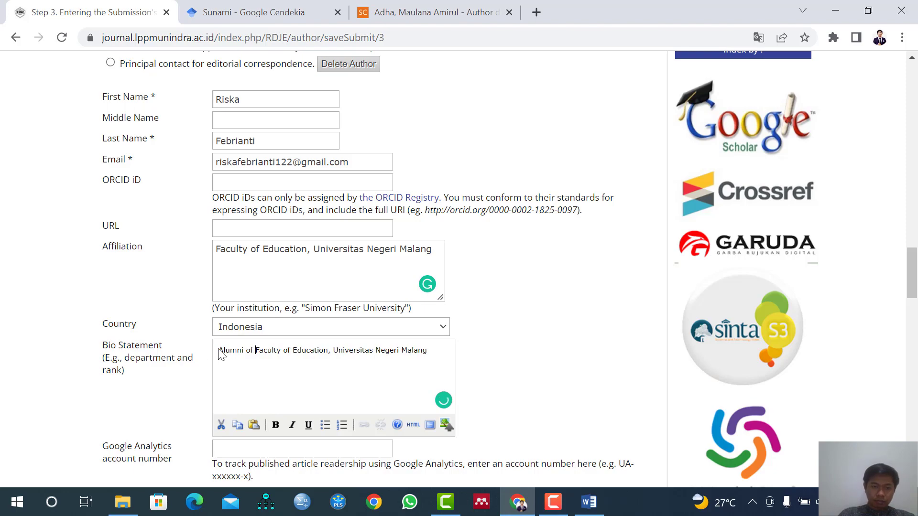
# Add a blank entry for the fifth author below the fourth author's details.
pyautogui.scroll(-1, 191, 421)
pyautogui.scroll(-1, 253, 399)
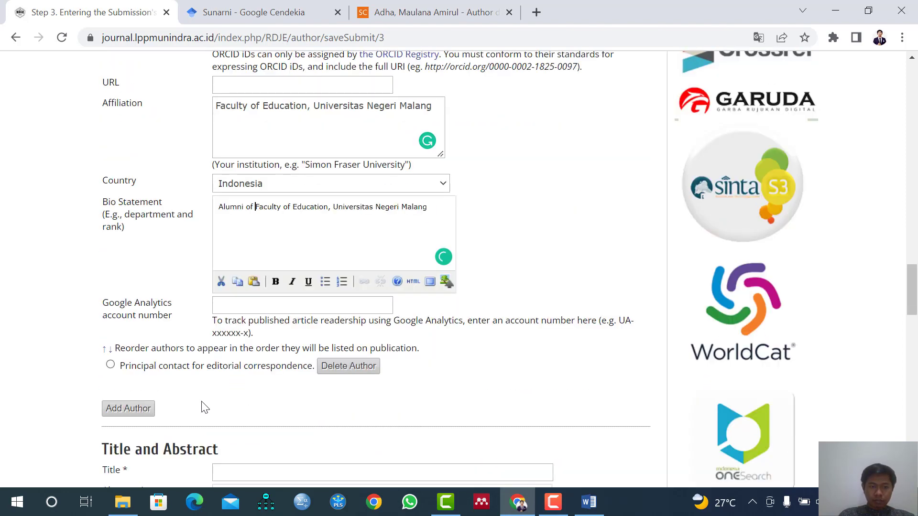
pyautogui.click(139, 410)
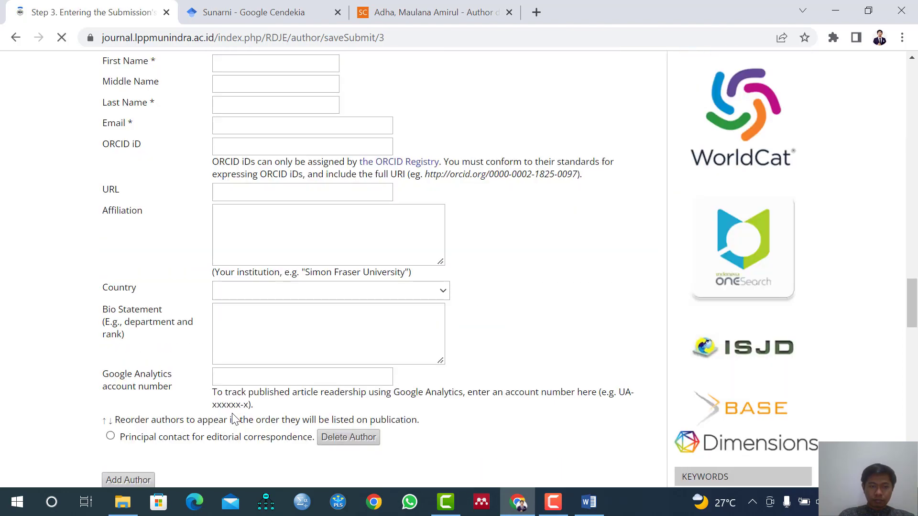
pyautogui.scroll(5, 236, 418)
pyautogui.scroll(4, 252, 353)
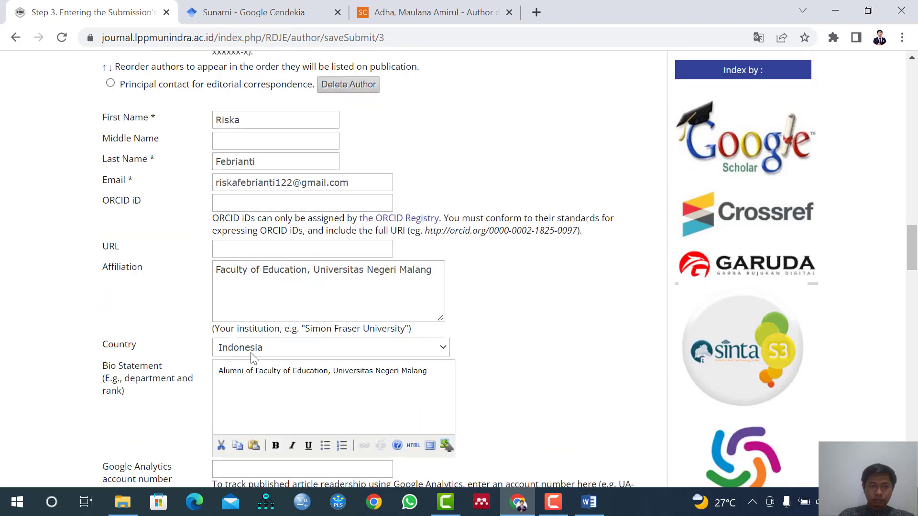
pyautogui.scroll(-1, 253, 359)
# Copy the fifth author's full name from the Word manuscript into the First Name field of the new entry in Chrome.
pyautogui.click(589, 502)
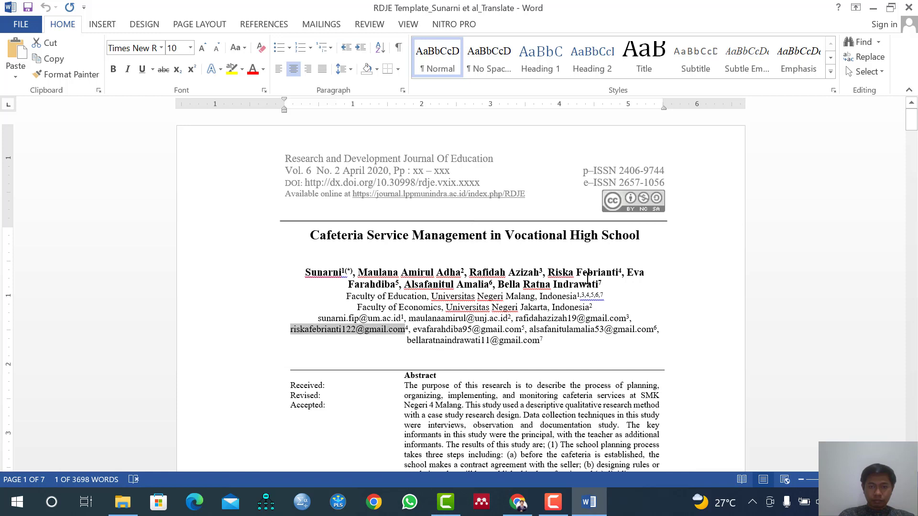
pyautogui.moveTo(627, 272); pyautogui.dragTo(400, 286)
pyautogui.hotkey('ctrl', 'c')
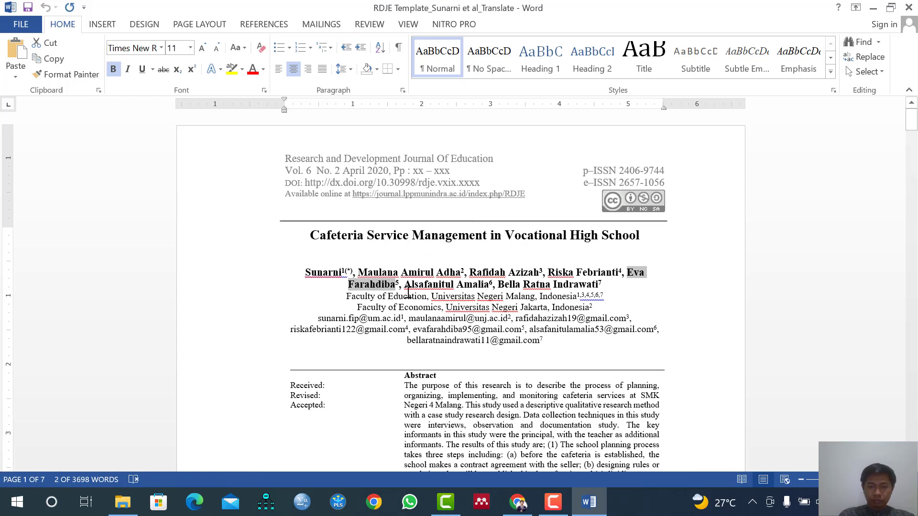
pyautogui.click(518, 502)
pyautogui.scroll(-3, 296, 387)
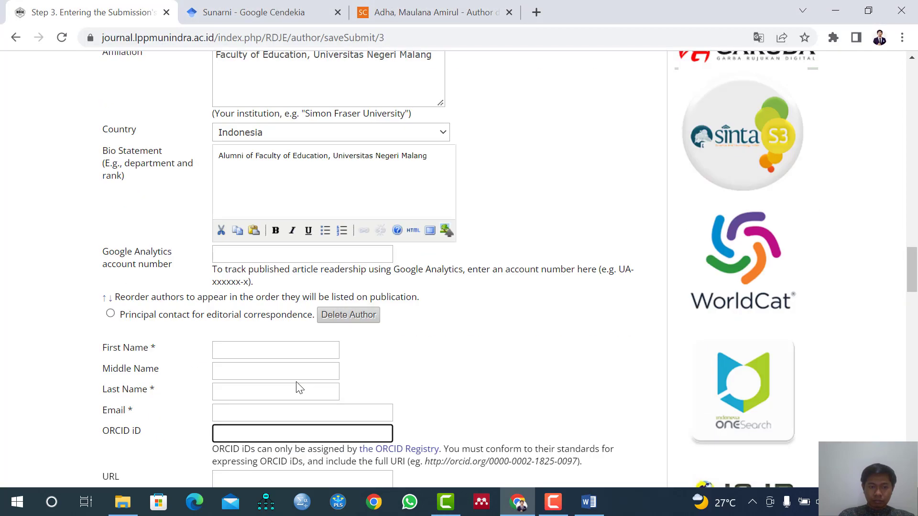
pyautogui.click(267, 349)
pyautogui.hotkey('ctrl', 'v')
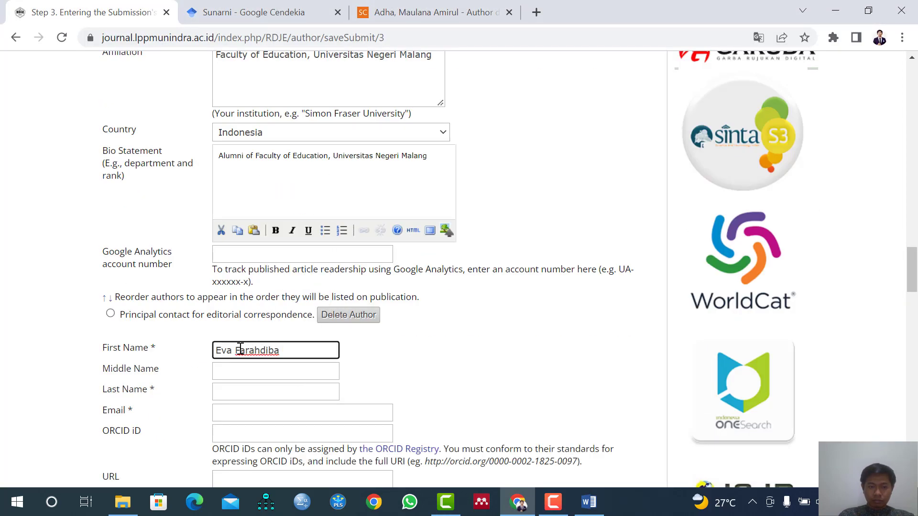
# Move the fifth author's surname from the First Name field to the Last Name field.
pyautogui.doubleClick(263, 350)
pyautogui.hotkey('ctrl', 'x')
pyautogui.click(264, 377)
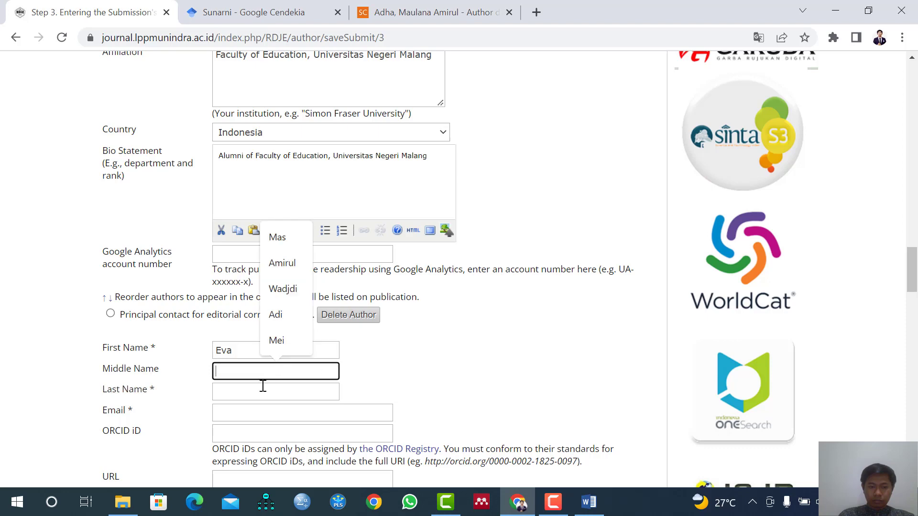
pyautogui.click(262, 387)
pyautogui.hotkey('ctrl', 'v')
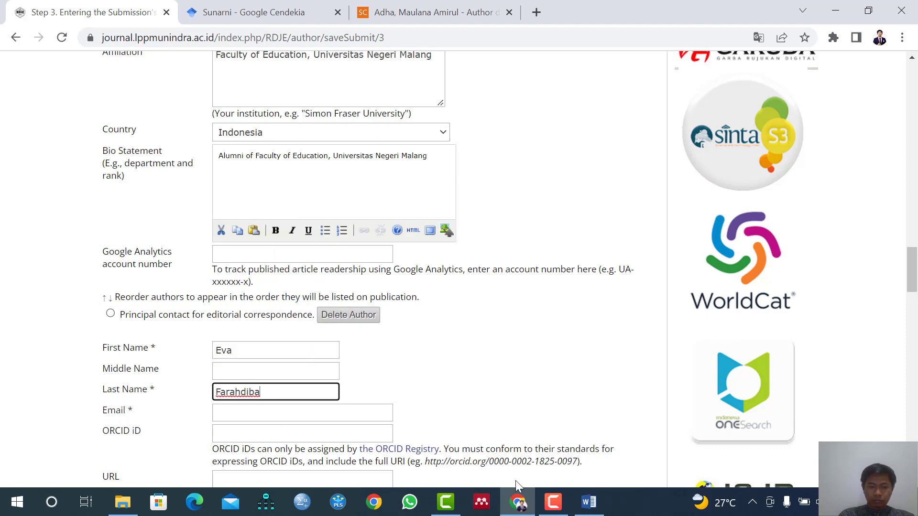
# Copy the fifth author's email address from the Word manuscript into the Email field of the submission form in Chrome.
pyautogui.click(589, 502)
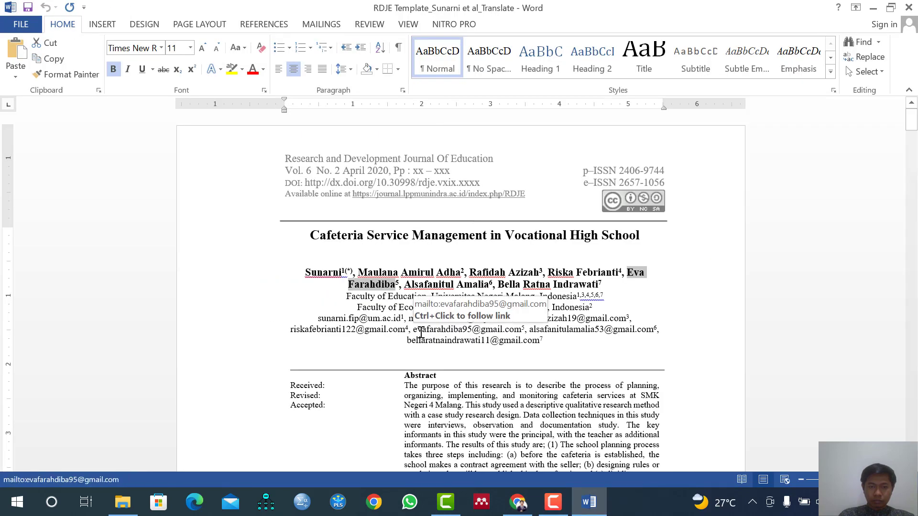
pyautogui.moveTo(414, 329); pyautogui.dragTo(532, 330)
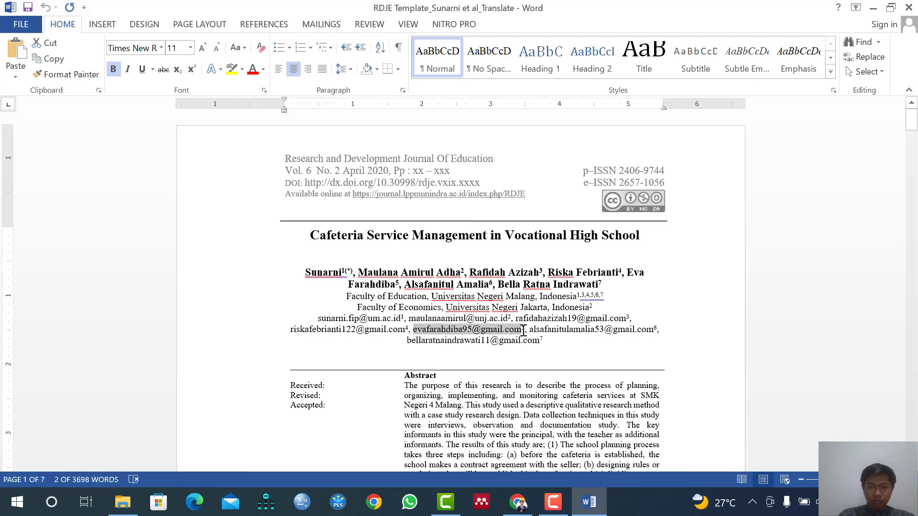
pyautogui.hotkey('alt', 'Tab')
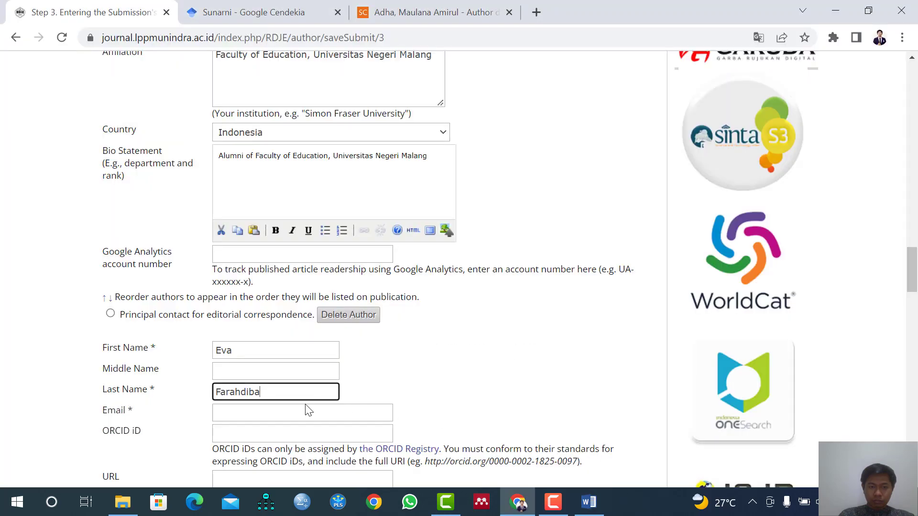
pyautogui.click(281, 412)
pyautogui.hotkey('ctrl', 'v')
pyautogui.scroll(-1, 277, 413)
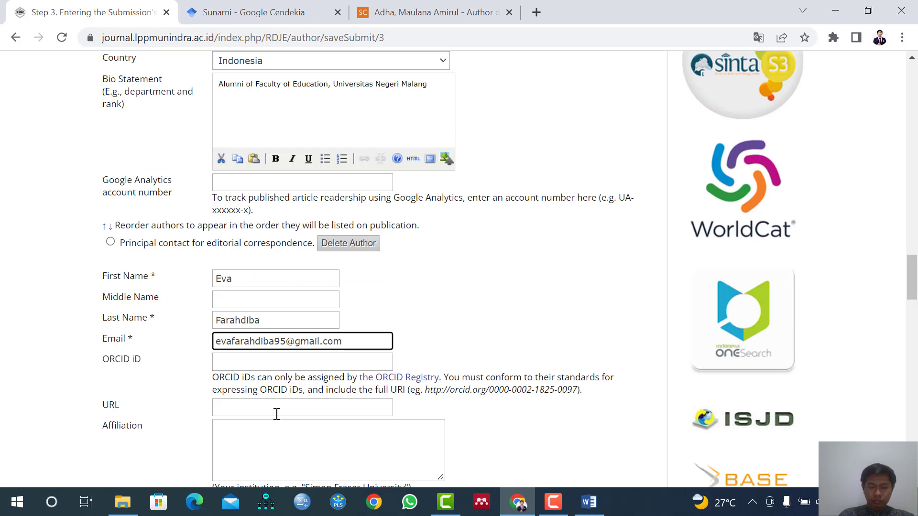
# Copy the fourth author's bio statement, "Alumni of Faculty of Education, Universitas Negeri Malang", into the fifth author's bio statement.
pyautogui.click(259, 430)
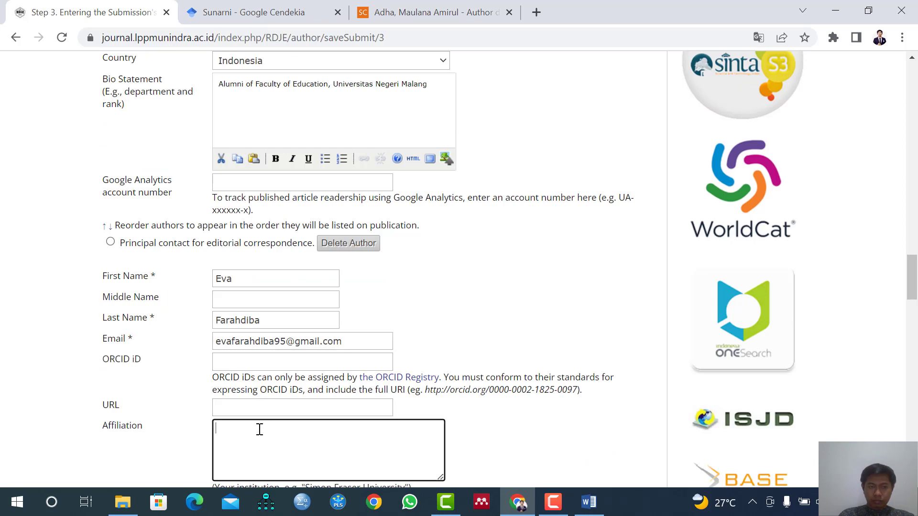
pyautogui.scroll(1, 259, 236)
pyautogui.moveTo(220, 158); pyautogui.dragTo(463, 161)
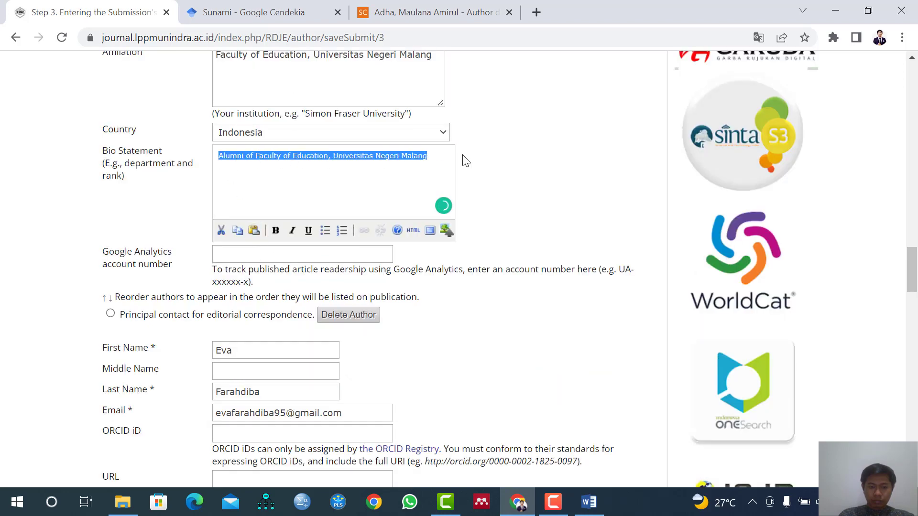
pyautogui.hotkey('ctrl', 'c')
pyautogui.scroll(-3, 269, 371)
pyautogui.click(262, 396)
pyautogui.hotkey('ctrl', 'v')
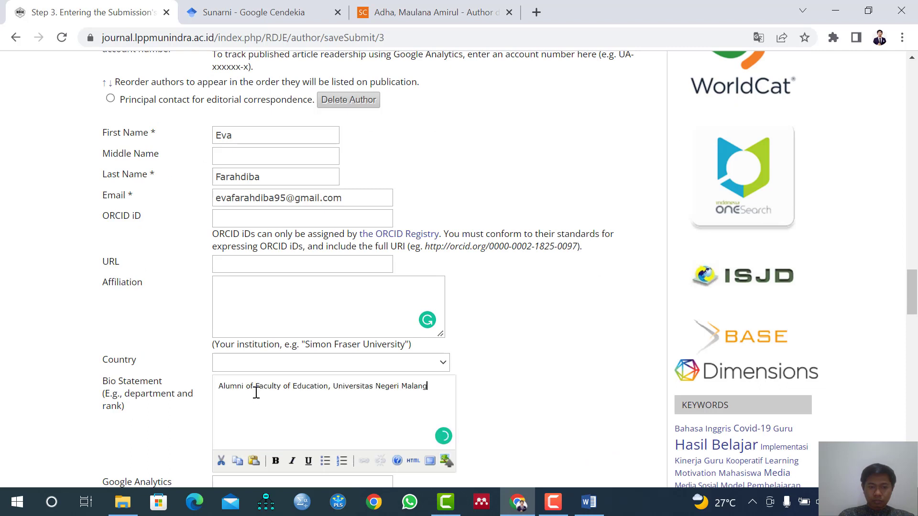
# Fill the fifth author's affiliation with "Faculty of Education, Universitas Negeri Malang" from the bio statement and set the country to Indonesia.
pyautogui.moveTo(259, 386); pyautogui.dragTo(451, 394)
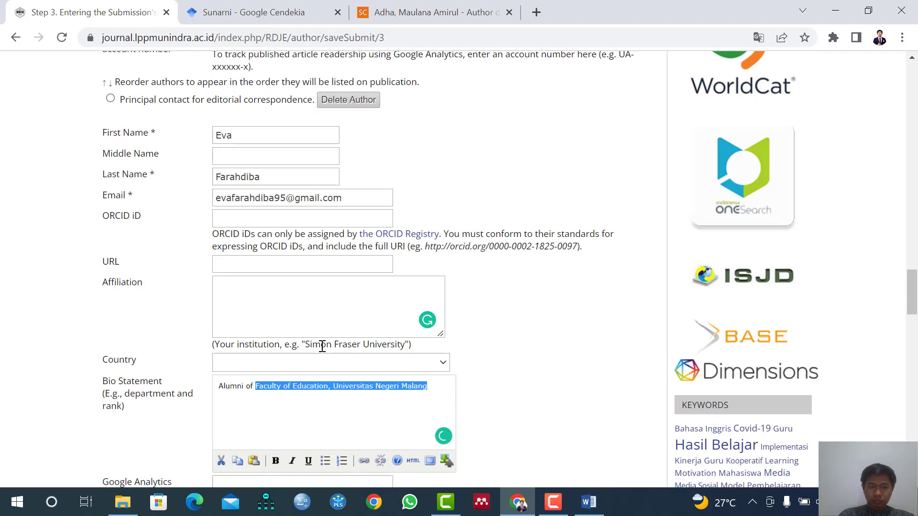
pyautogui.click(283, 310)
pyautogui.hotkey('ctrl', 'v')
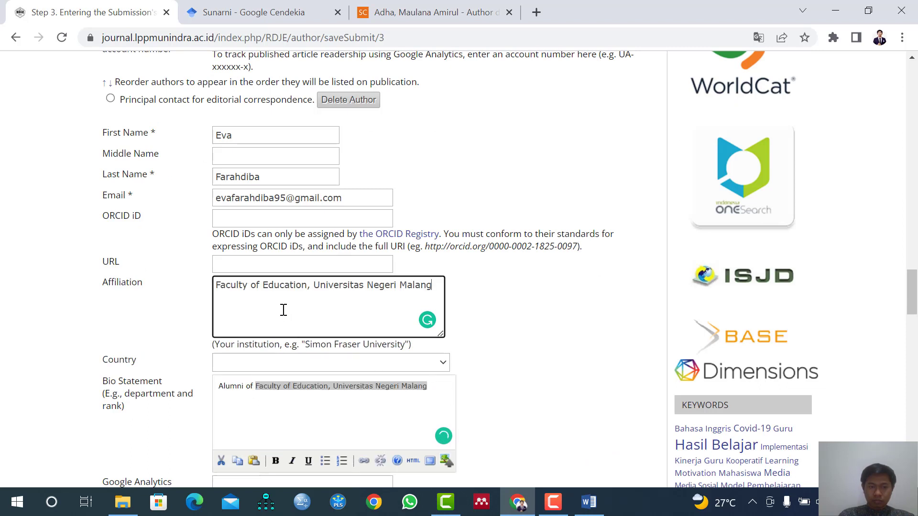
pyautogui.click(266, 365)
pyautogui.write('indo')
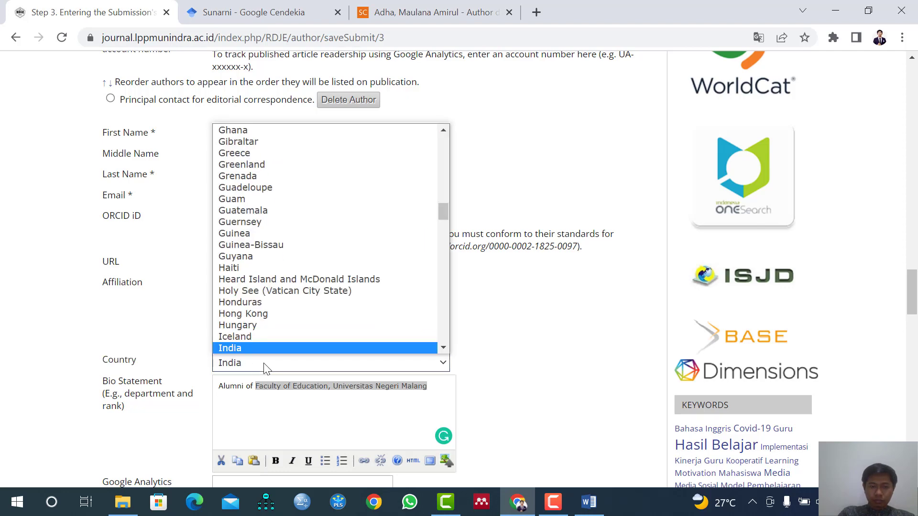
pyautogui.press('Return')
# Add a sixth author entry and copy that author's full name from the Word manuscript into its First Name field in Chrome.
pyautogui.scroll(-1, 324, 400)
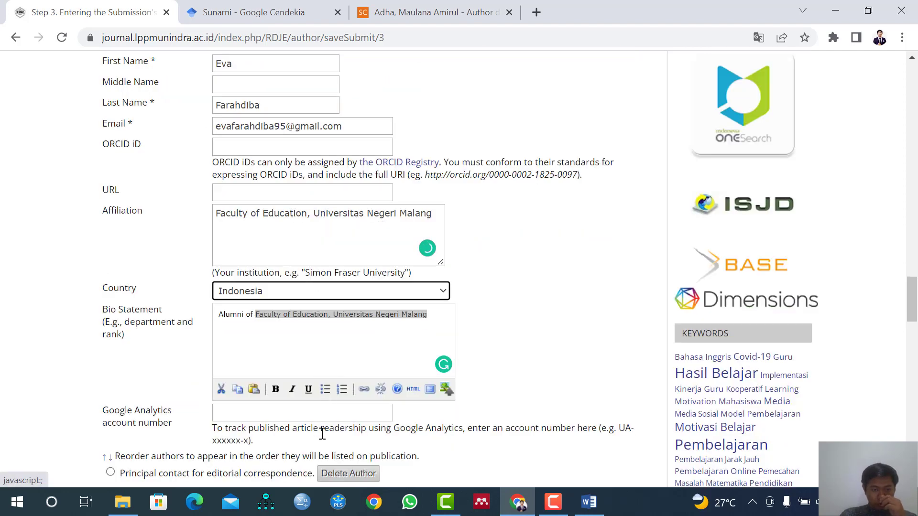
pyautogui.scroll(-1, 320, 421)
pyautogui.click(146, 445)
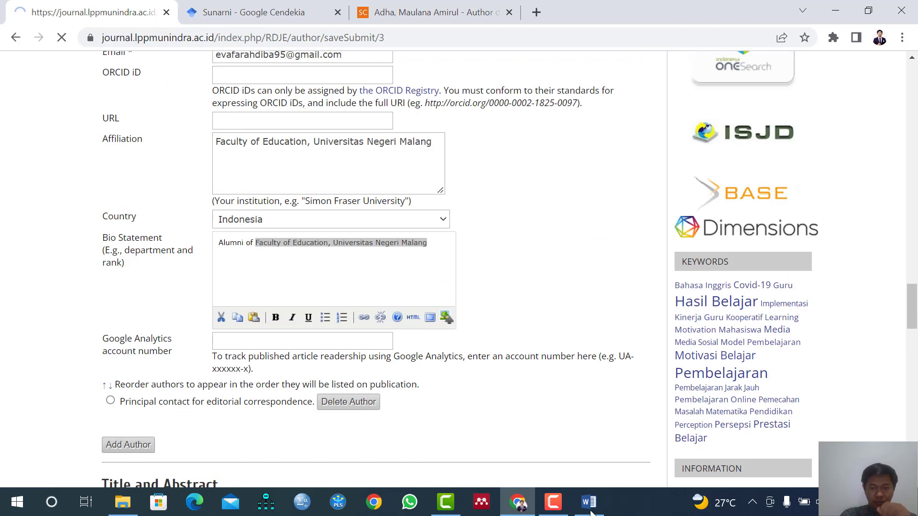
pyautogui.click(588, 502)
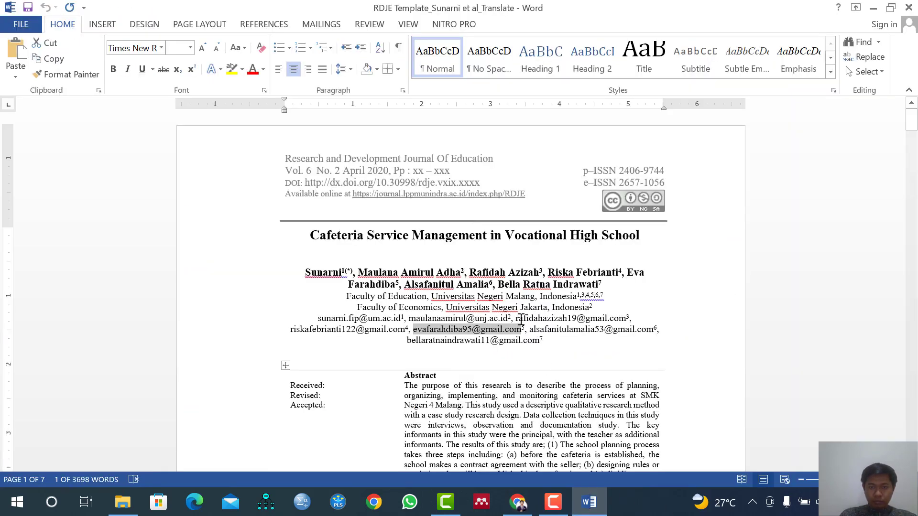
pyautogui.moveTo(406, 284); pyautogui.dragTo(489, 285)
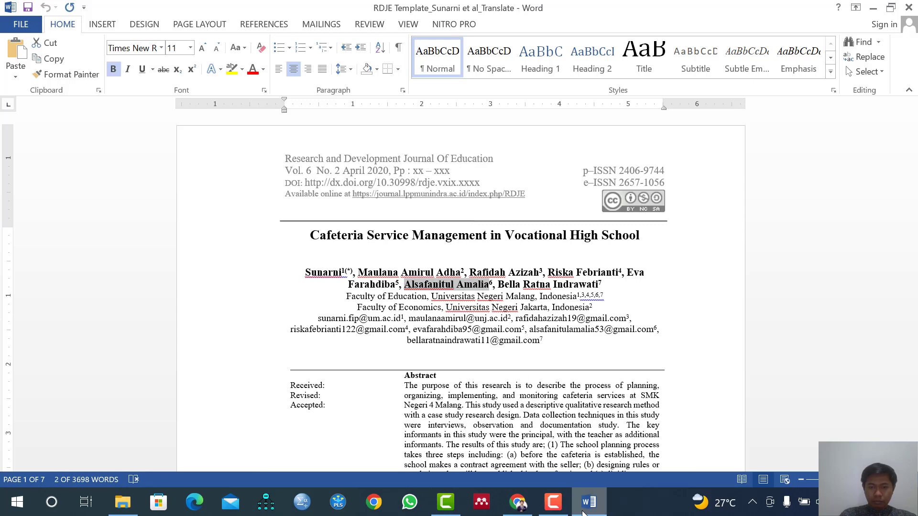
pyautogui.click(518, 502)
pyautogui.click(258, 243)
pyautogui.hotkey('ctrl', 'v')
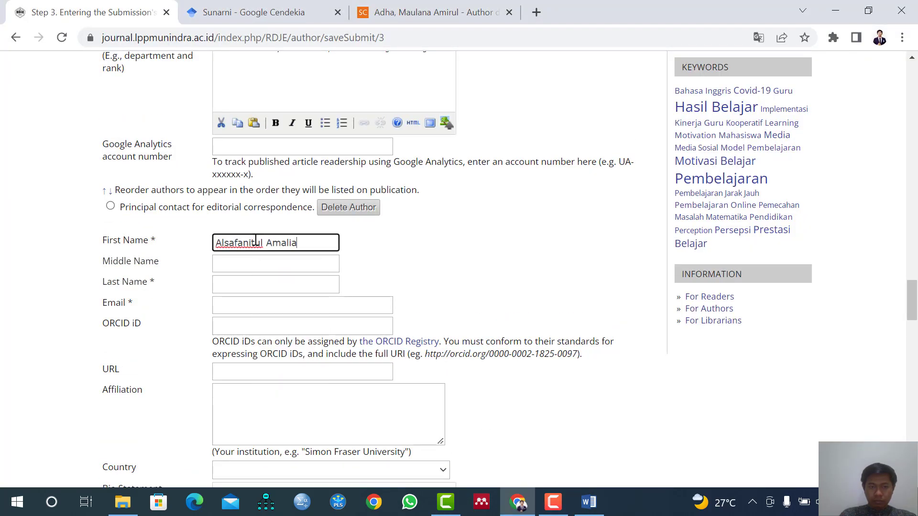
# Move the sixth author's surname from the First Name field to the Last Name field.
pyautogui.doubleClick(270, 243)
pyautogui.press('BackSpace')
pyautogui.click(296, 283)
pyautogui.write('Amalia')
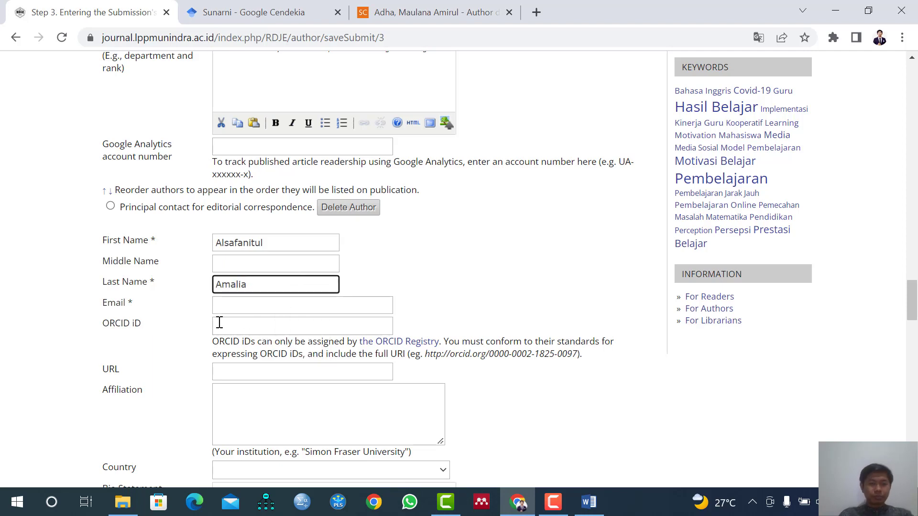
# Copy the sixth author's email address from the Word manuscript into the Email field of the submission form in Chrome.
pyautogui.click(229, 304)
pyautogui.click(591, 502)
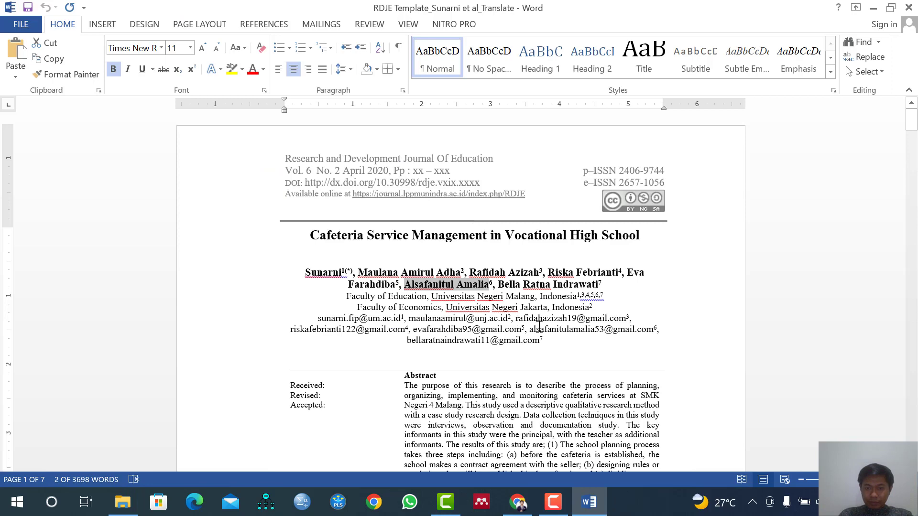
pyautogui.moveTo(529, 330); pyautogui.dragTo(668, 331)
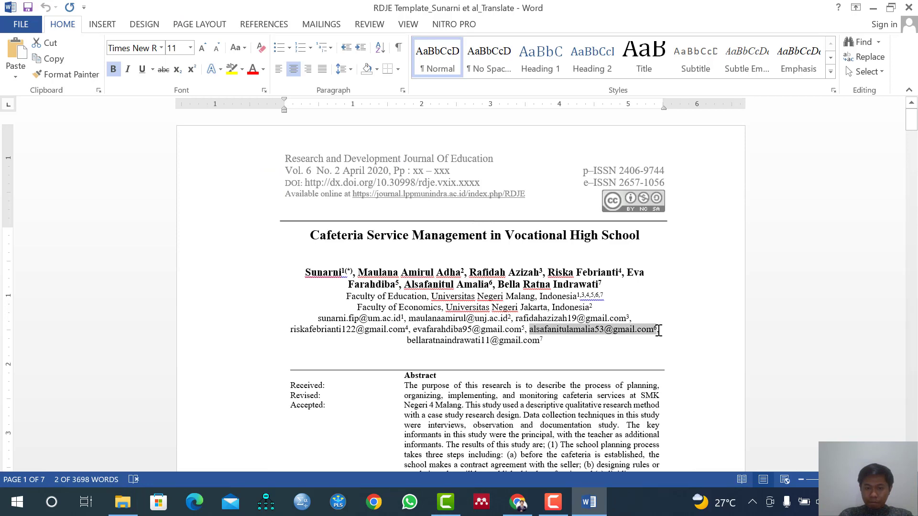
pyautogui.click(518, 502)
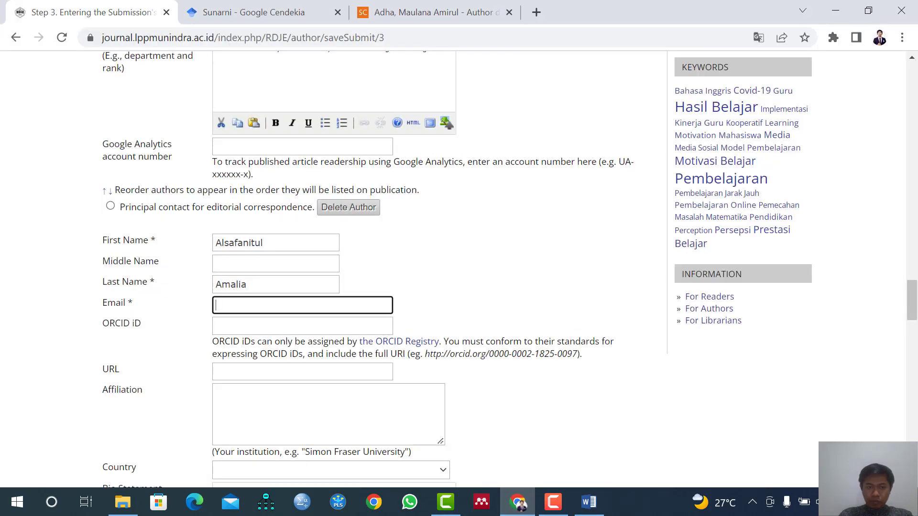
pyautogui.hotkey('ctrl', 'v')
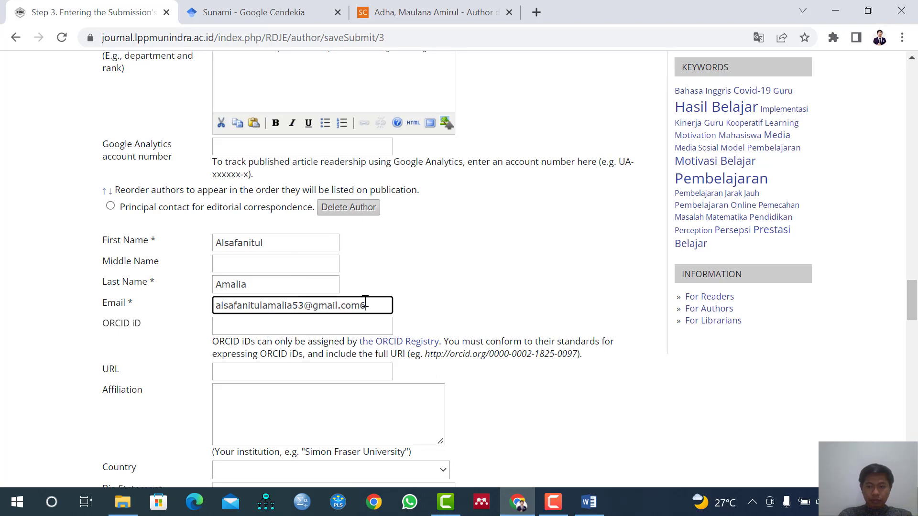
# Copy the fifth author's bio statement, "Alumni of Faculty of Education, Universitas Negeri Malang", into the sixth author's Affiliation and Bio Statement fields.
pyautogui.scroll(1, 307, 138)
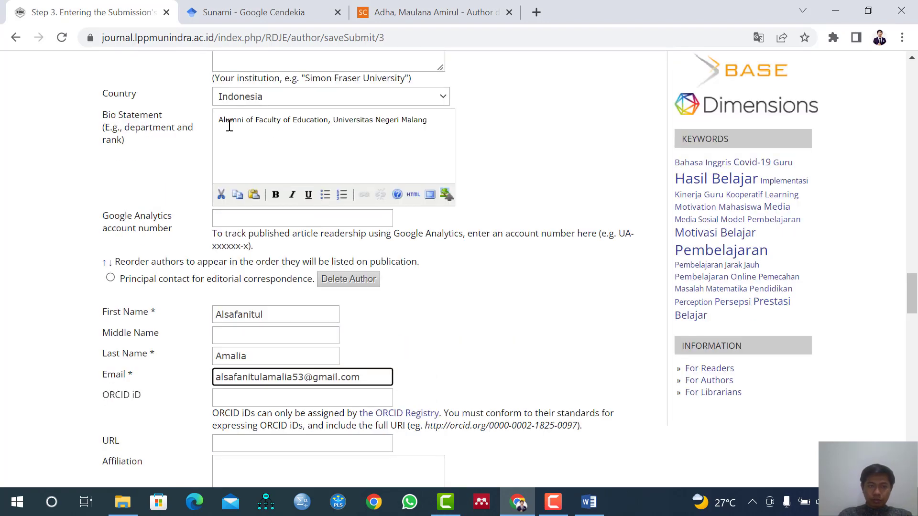
pyautogui.moveTo(218, 120); pyautogui.dragTo(434, 119)
pyautogui.hotkey('ctrl', 'c')
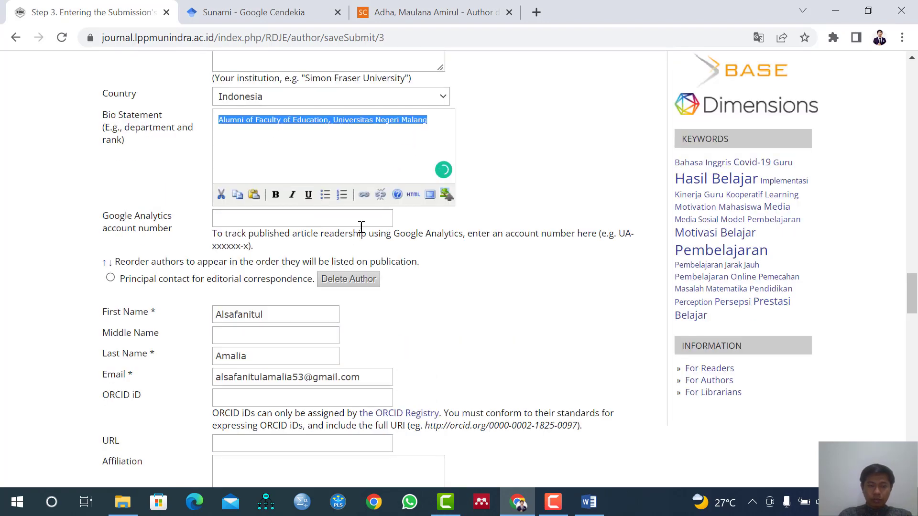
pyautogui.scroll(-4, 299, 324)
pyautogui.click(268, 273)
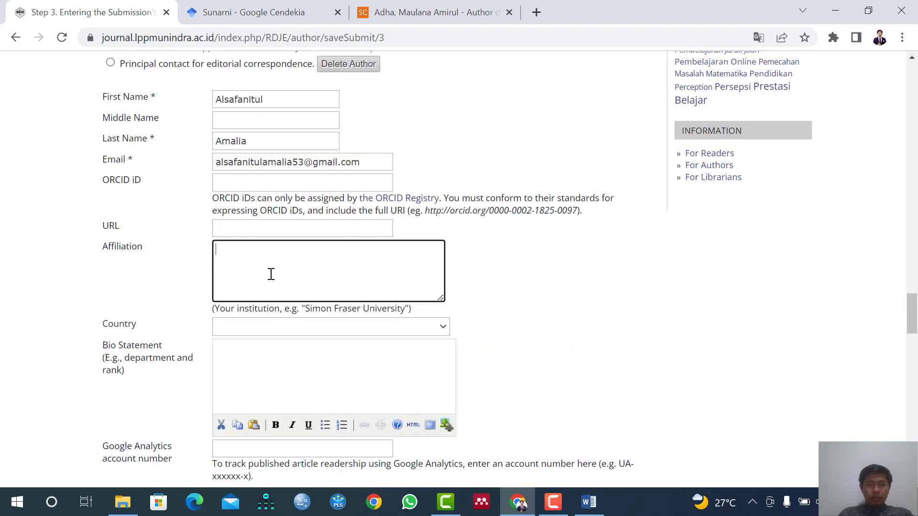
pyautogui.hotkey('ctrl', 'v')
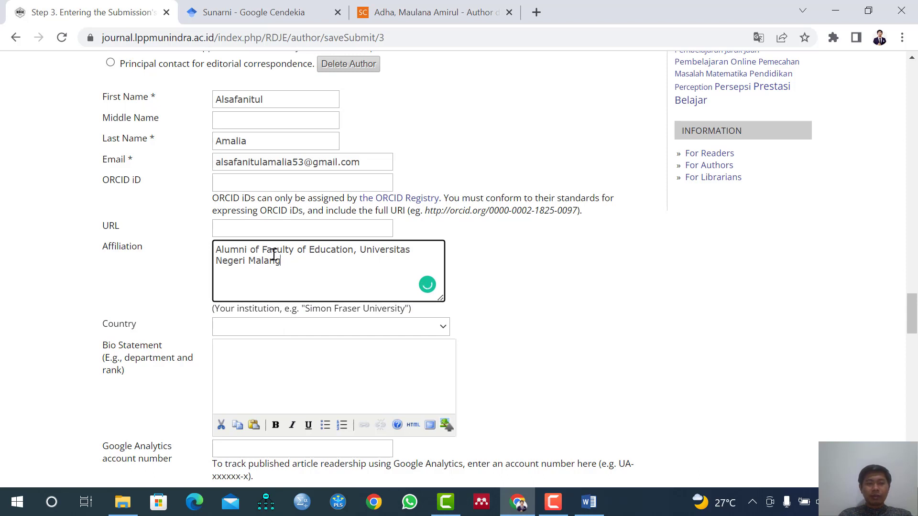
pyautogui.click(288, 392)
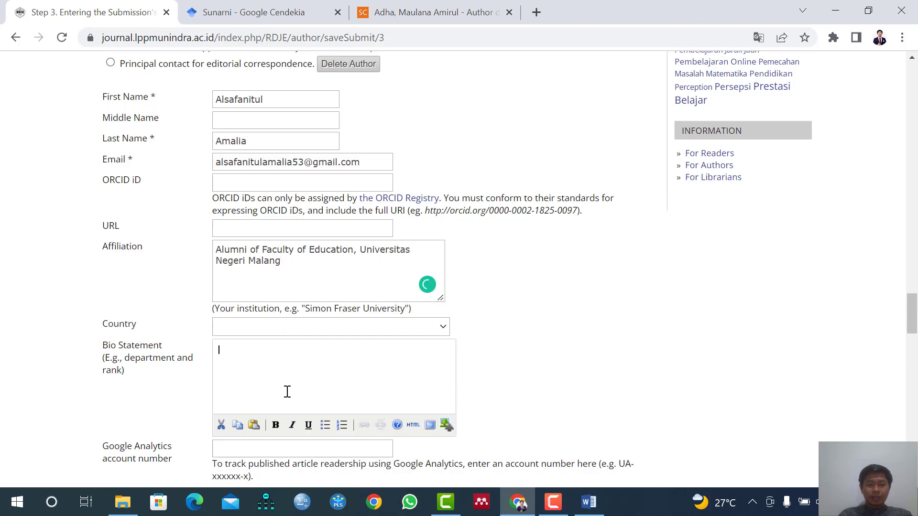
pyautogui.hotkey('ctrl', 'v')
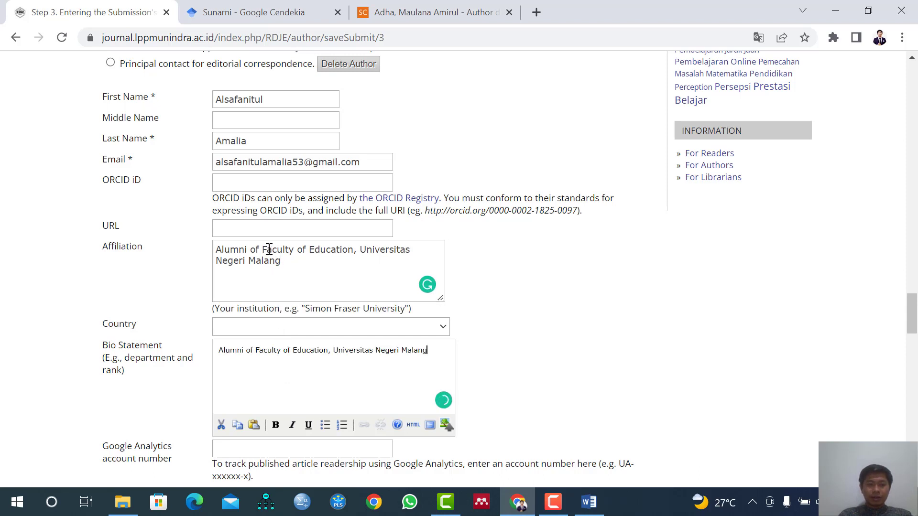
# Remove "Alumni of" from the sixth author's affiliation and set the country to Indonesia.
pyautogui.moveTo(263, 249); pyautogui.dragTo(216, 250)
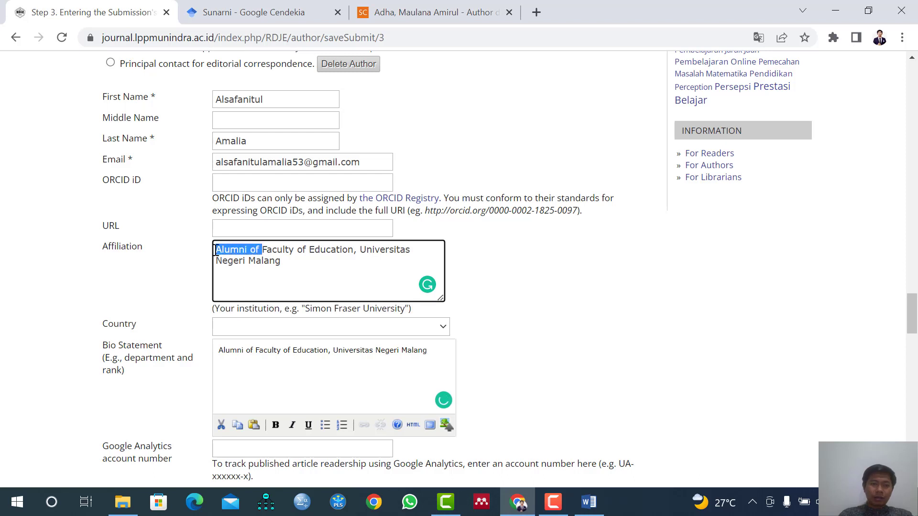
pyautogui.press('BackSpace')
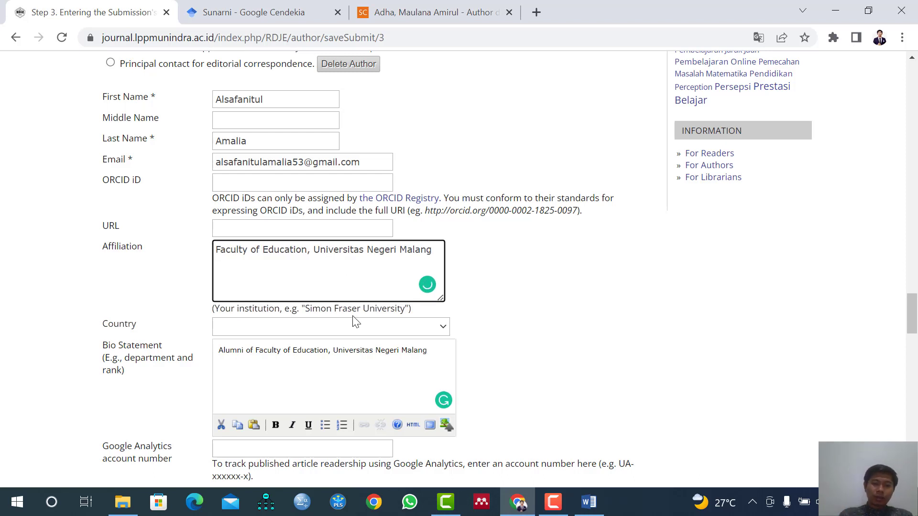
pyautogui.click(356, 328)
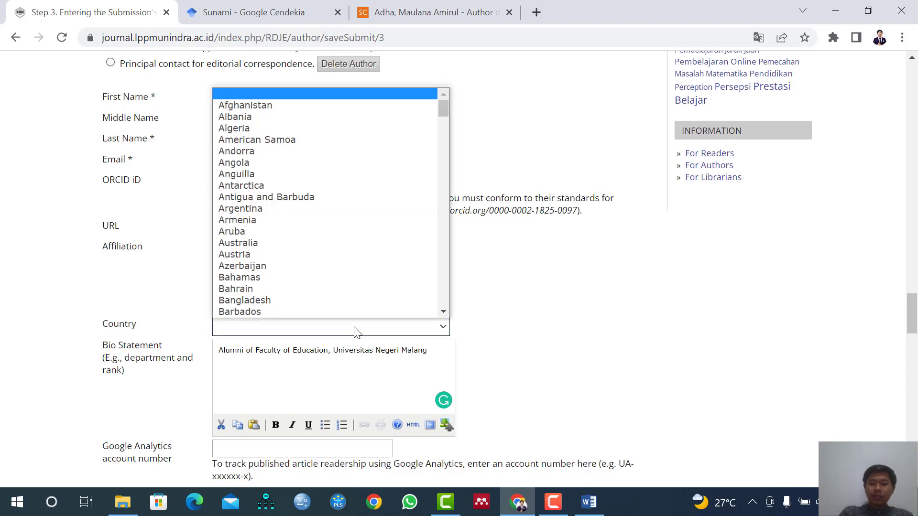
pyautogui.write('indo')
pyautogui.press('Return')
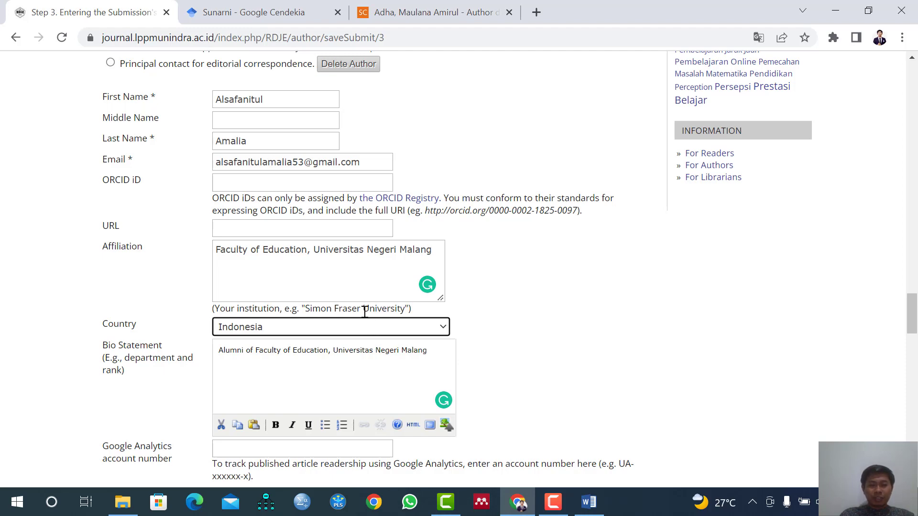
# Add a seventh author entry and copy that author's full name from the Word manuscript into its First Name field in Chrome.
pyautogui.scroll(-1, 364, 312)
pyautogui.scroll(1, 363, 321)
pyautogui.scroll(-1, 345, 286)
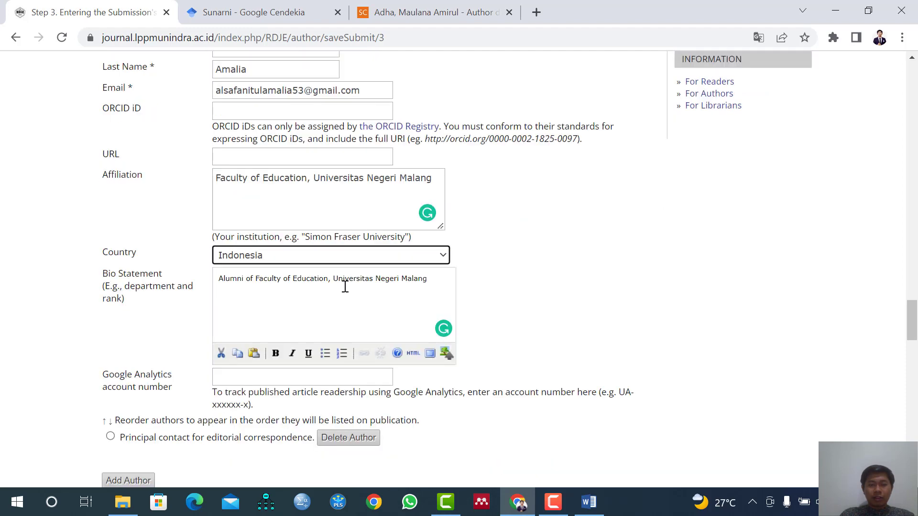
pyautogui.scroll(-1, 344, 286)
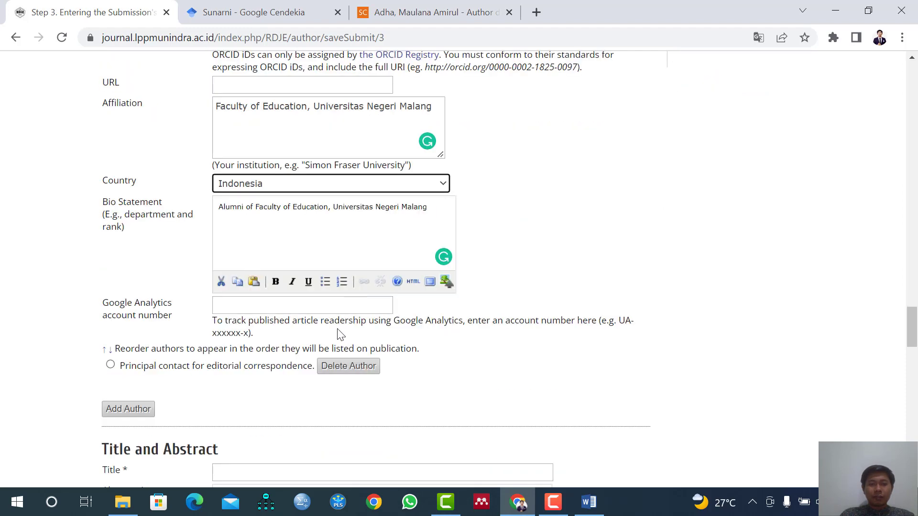
pyautogui.click(146, 419)
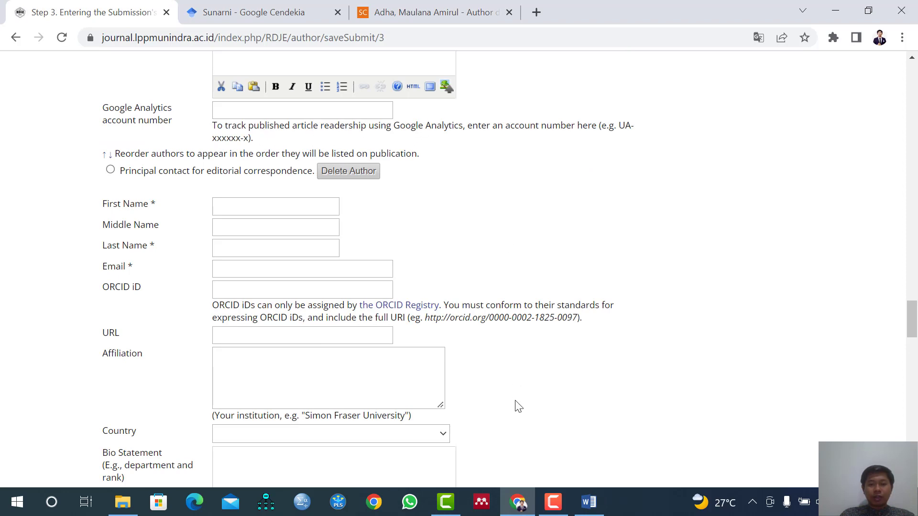
pyautogui.click(589, 502)
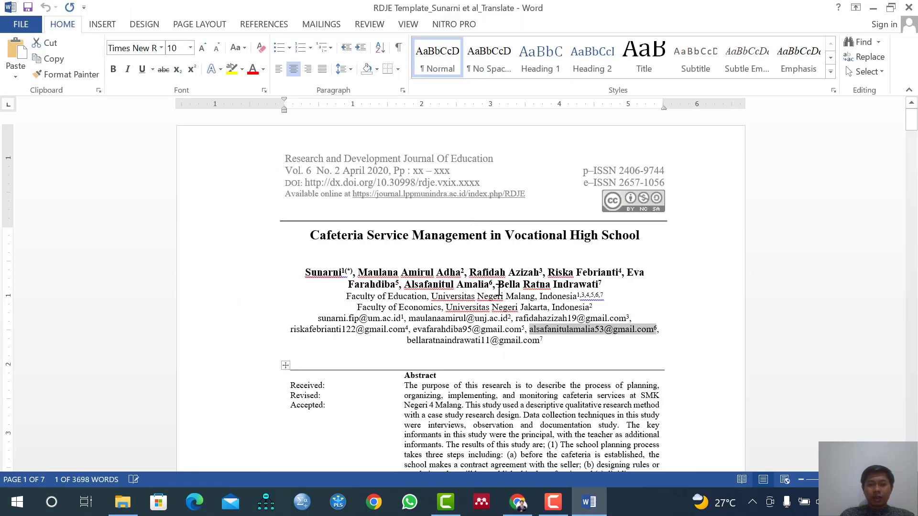
pyautogui.moveTo(501, 285); pyautogui.dragTo(597, 287)
pyautogui.hotkey('ctrl', 'c')
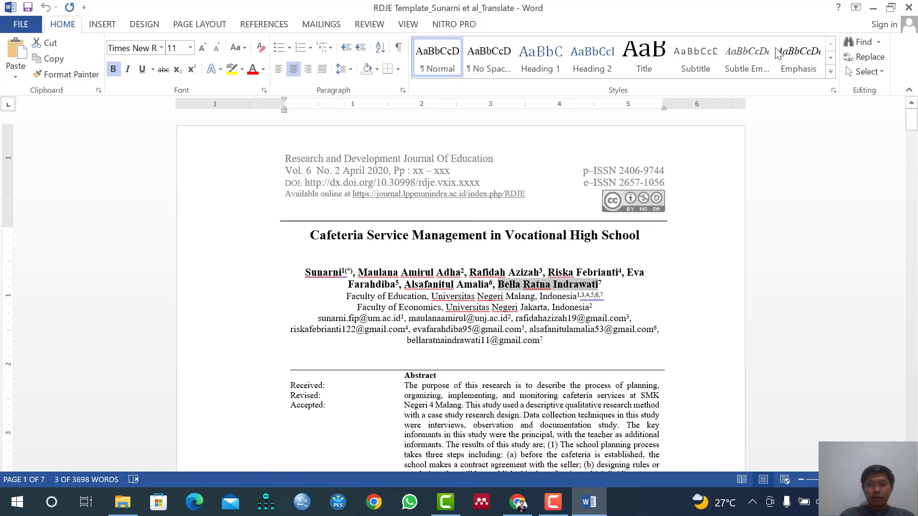
pyautogui.click(873, 8)
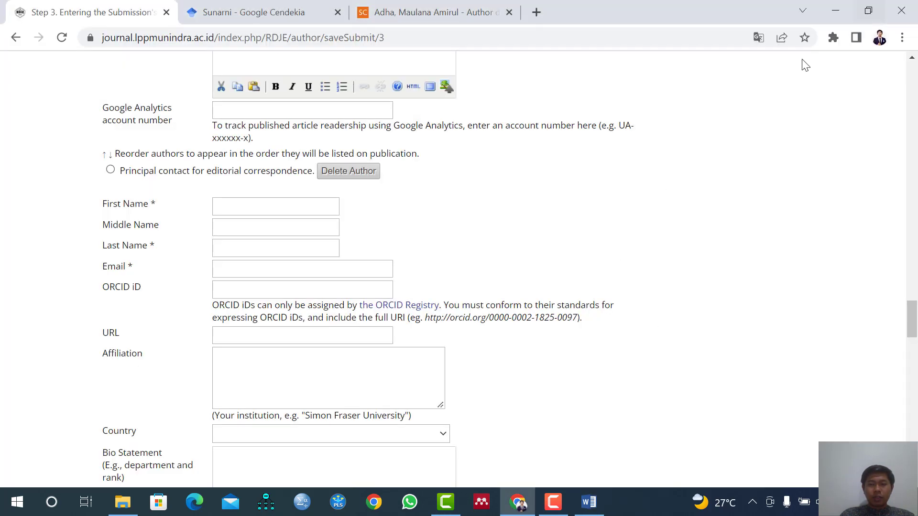
pyautogui.click(266, 210)
pyautogui.hotkey('ctrl', 'v')
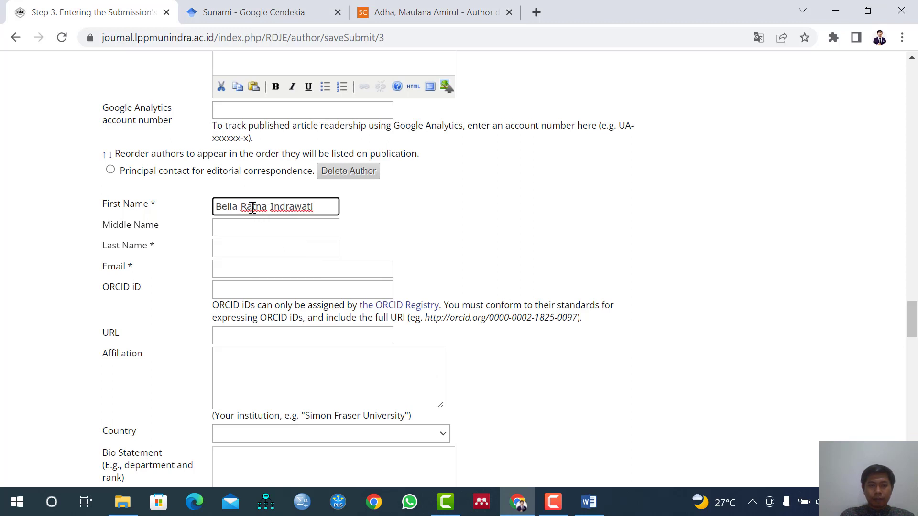
# Move the seventh author's middle name and surname from the First Name field to the Middle Name and Last Name fields.
pyautogui.doubleClick(252, 208)
pyautogui.hotkey('ctrl', 'x')
pyautogui.click(258, 223)
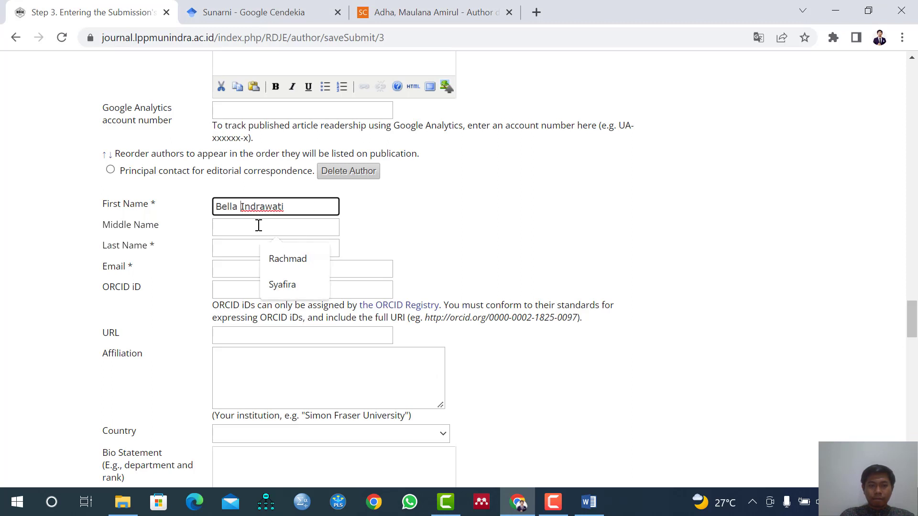
pyautogui.hotkey('ctrl', 'v')
pyautogui.click(282, 206)
pyautogui.doubleClick(282, 207)
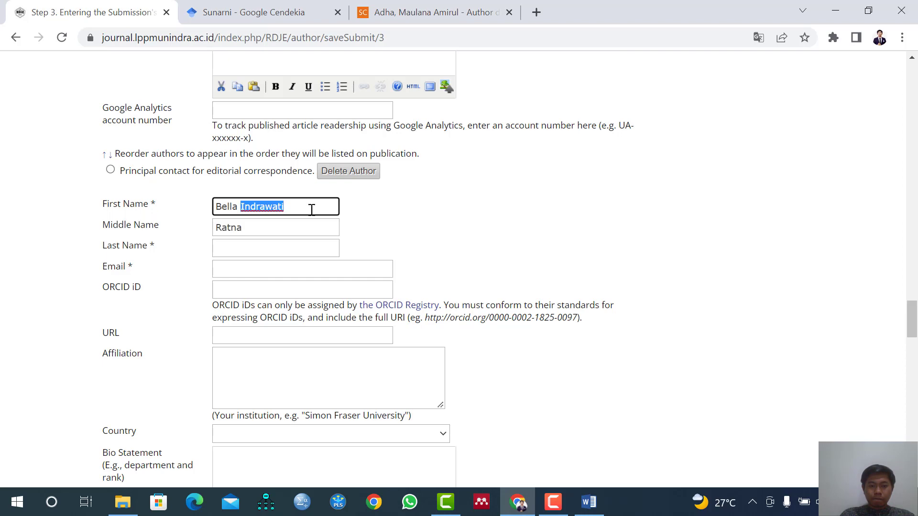
pyautogui.hotkey('ctrl', 'x')
pyautogui.click(257, 245)
pyautogui.hotkey('ctrl', 'v')
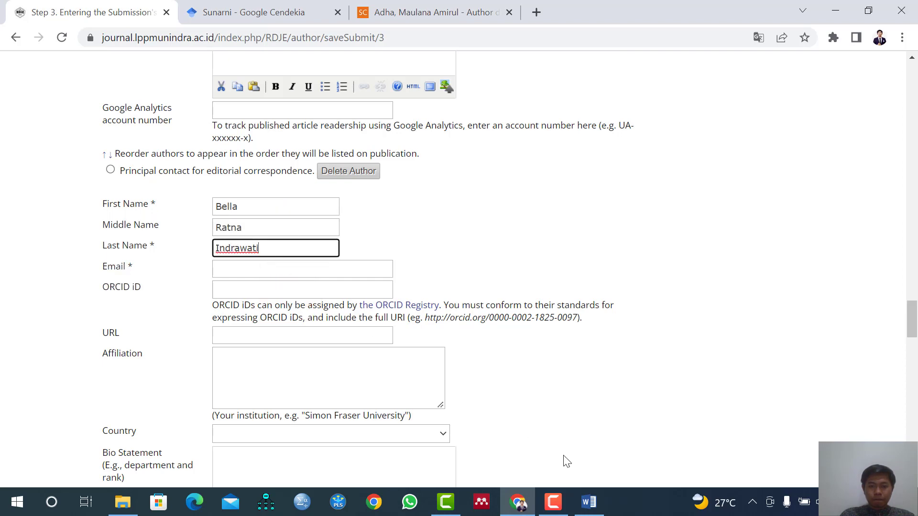
# Copy the seventh author's e-mail address from the Word manuscript into that author's Email field in Chrome.
pyautogui.click(589, 502)
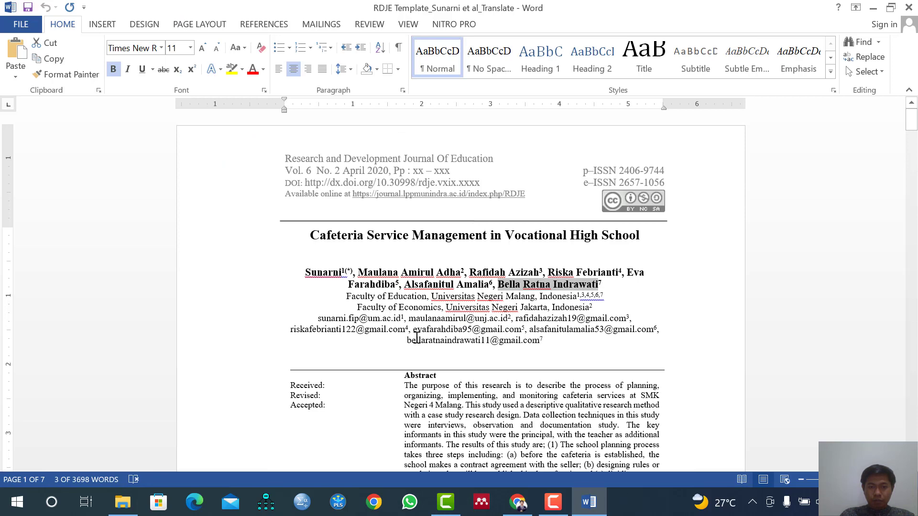
pyautogui.moveTo(407, 342); pyautogui.dragTo(548, 339)
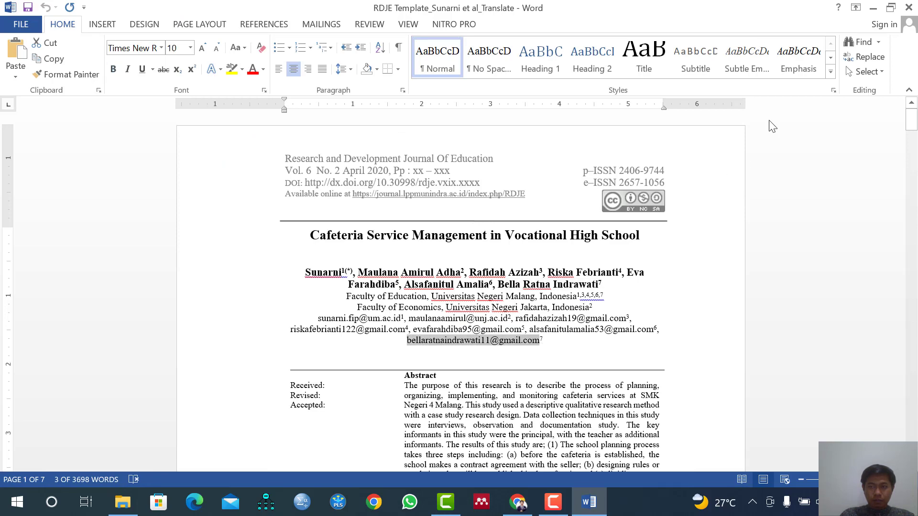
pyautogui.click(872, 8)
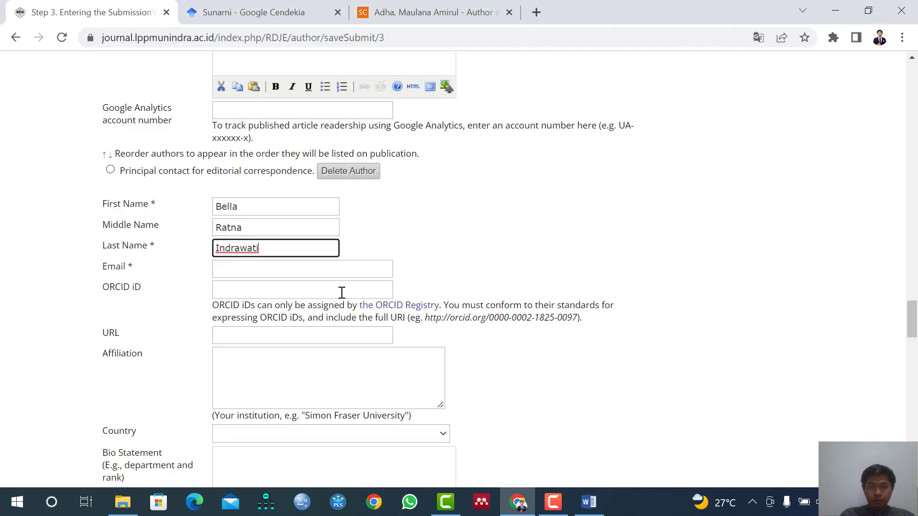
pyautogui.click(245, 274)
pyautogui.hotkey('ctrl', 'v')
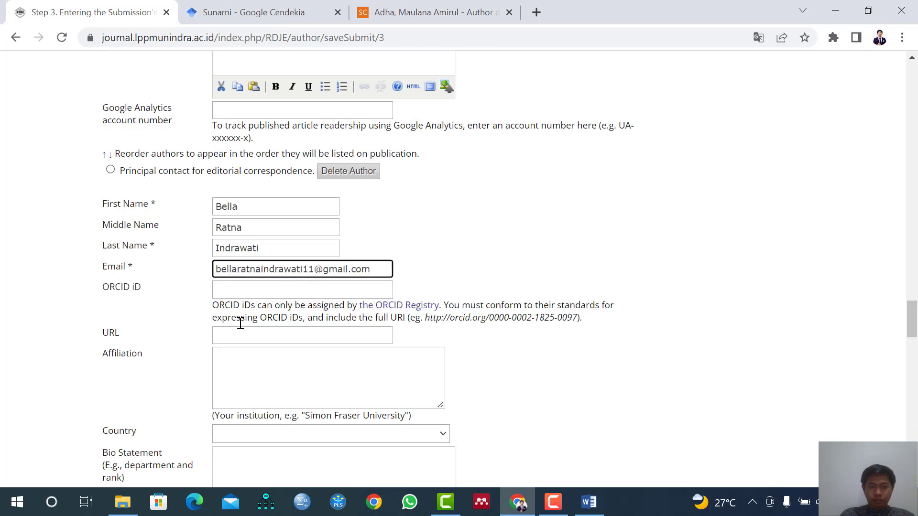
# Copy the sixth author's bio statement, "Alumni of Faculty of Education, Universitas Negeri Malang", into the seventh author's Bio Statement field.
pyautogui.scroll(3, 257, 313)
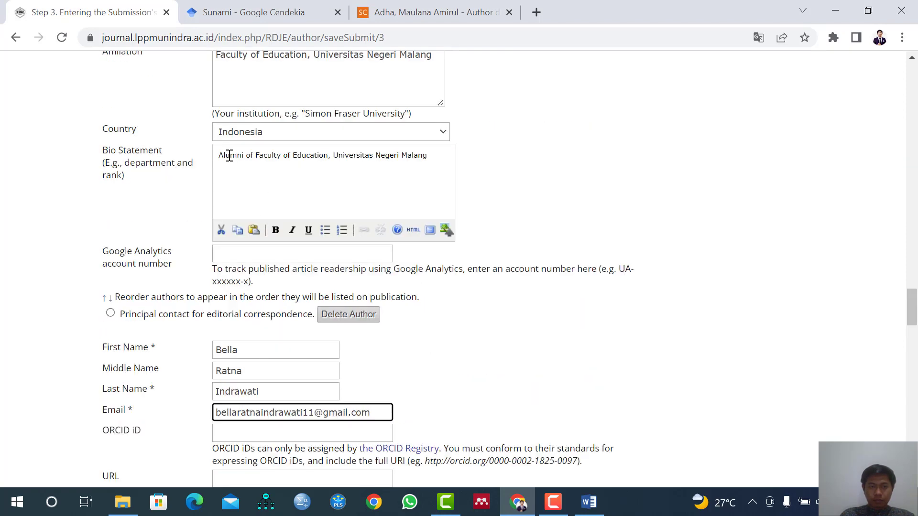
pyautogui.moveTo(219, 156); pyautogui.dragTo(431, 155)
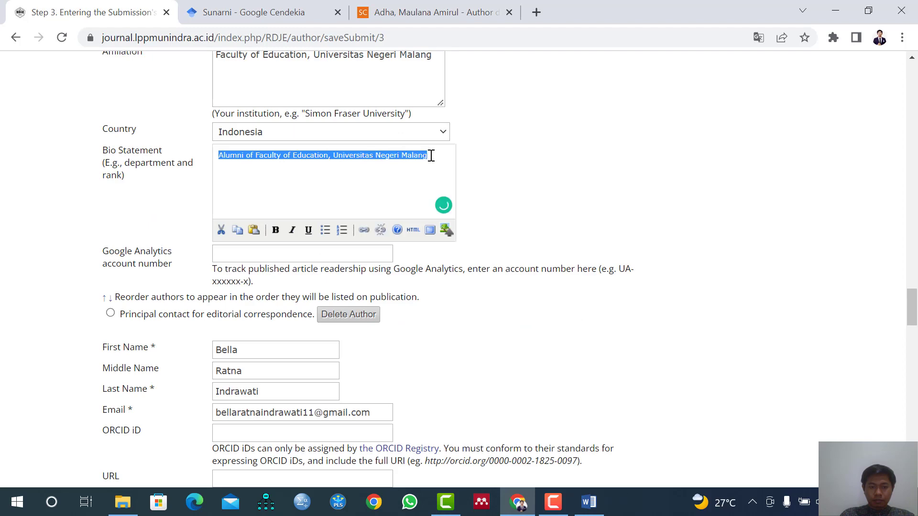
pyautogui.scroll(-4, 269, 365)
pyautogui.click(257, 391)
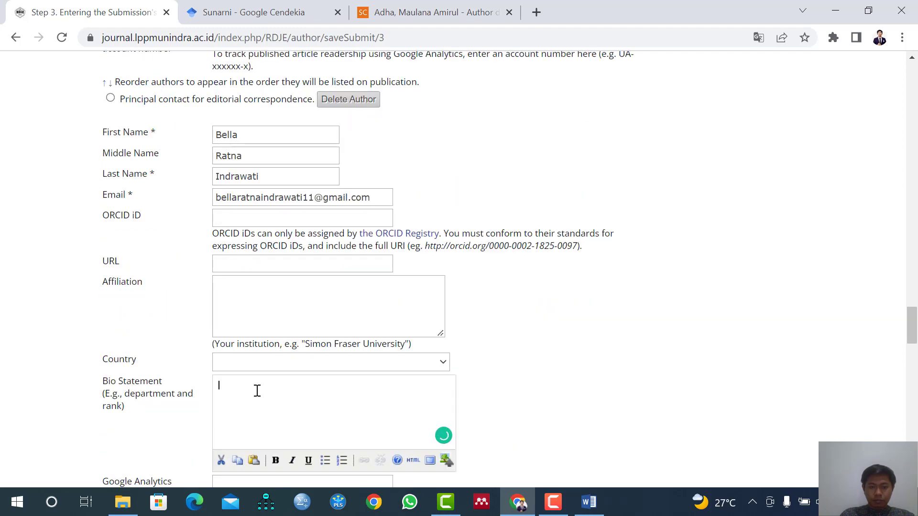
pyautogui.hotkey('ctrl', 'v')
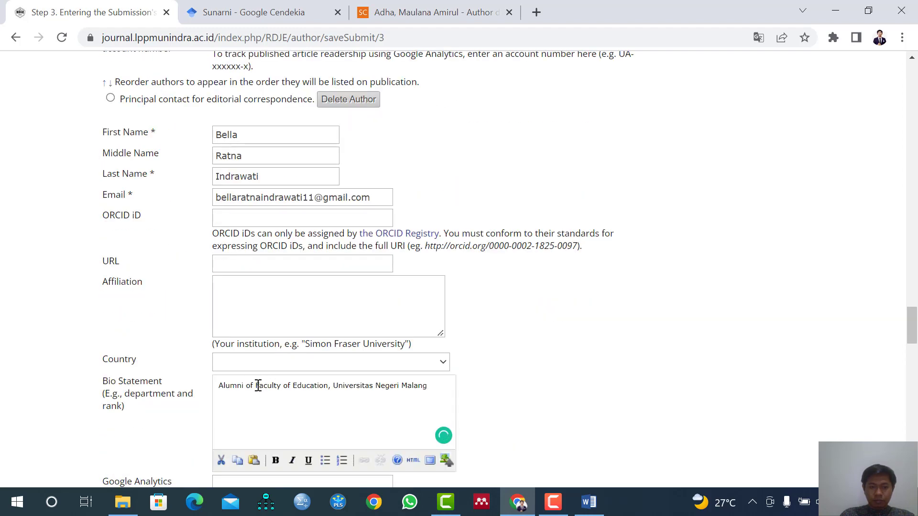
# Copy "Faculty of Education, Universitas Negeri Malang" from the seventh author's bio statement into the Affiliation field and set the country to Indonesia.
pyautogui.moveTo(257, 385); pyautogui.dragTo(430, 385)
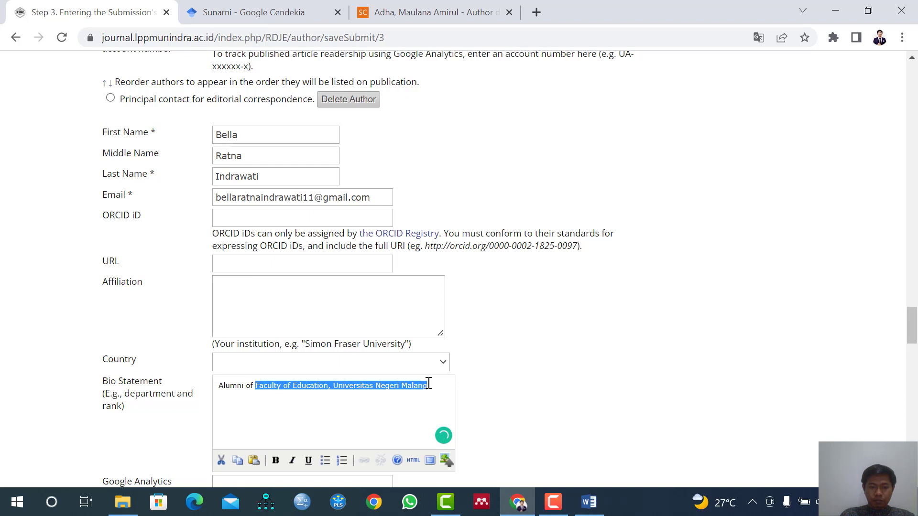
pyautogui.click(255, 293)
pyautogui.hotkey('ctrl', 'v')
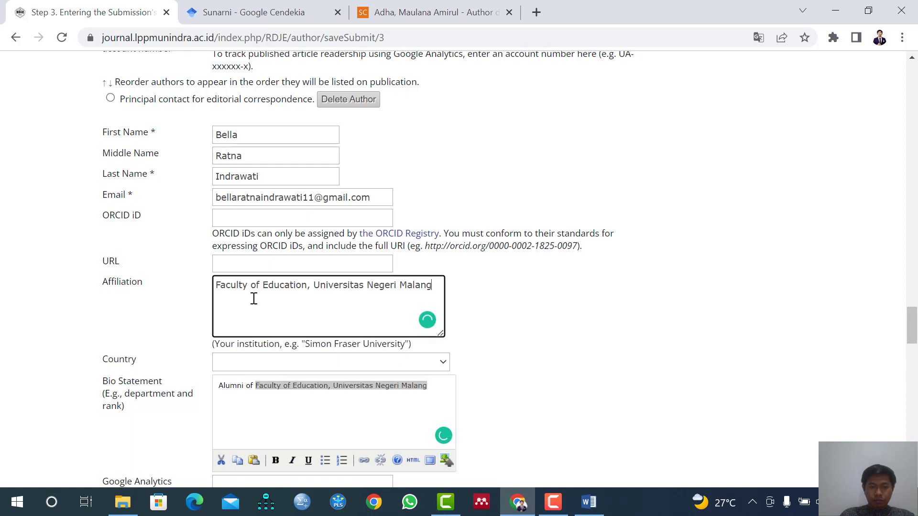
pyautogui.click(244, 363)
pyautogui.write('indo')
pyautogui.press('Return')
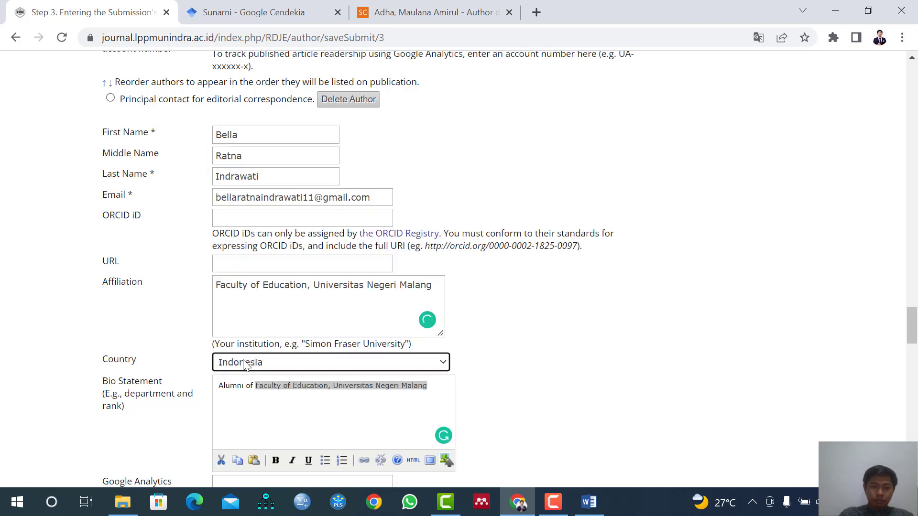
# Examine the Title and Abstract section of the metadata form below the last author entry.
pyautogui.scroll(-1, 267, 405)
pyautogui.scroll(-1, 268, 405)
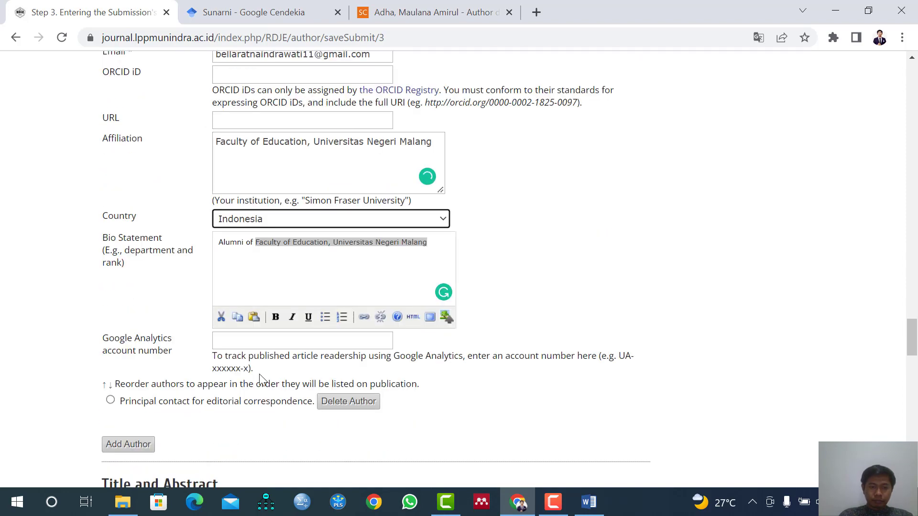
pyautogui.click(593, 510)
pyautogui.click(593, 511)
pyautogui.scroll(-2, 217, 363)
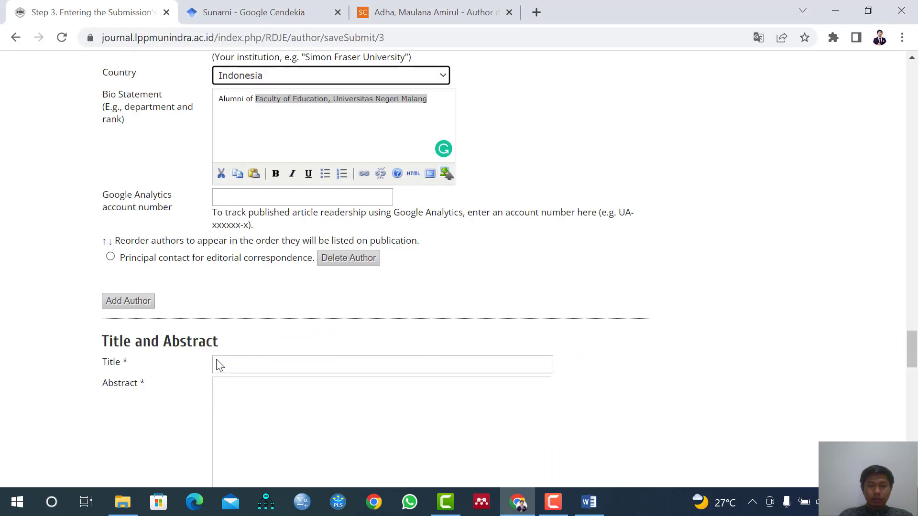
pyautogui.click(293, 362)
pyautogui.scroll(-1, 289, 366)
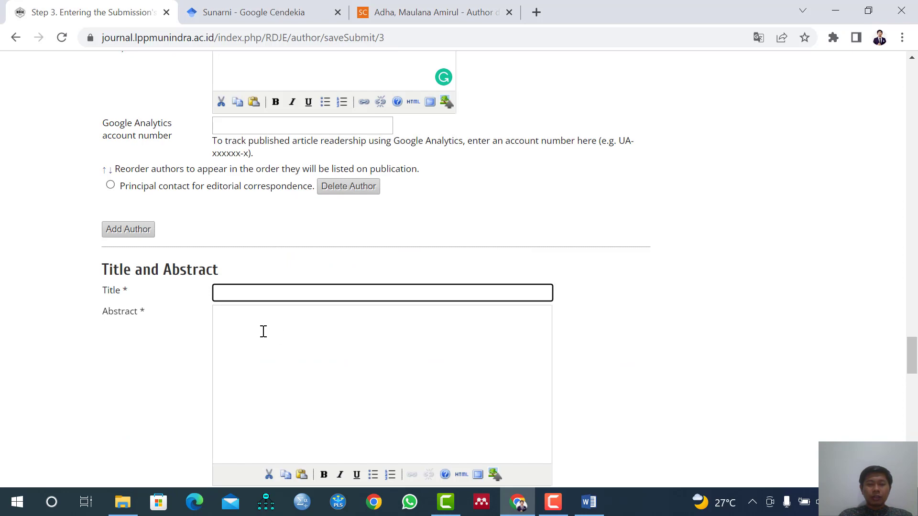
pyautogui.click(186, 321)
pyautogui.click(321, 289)
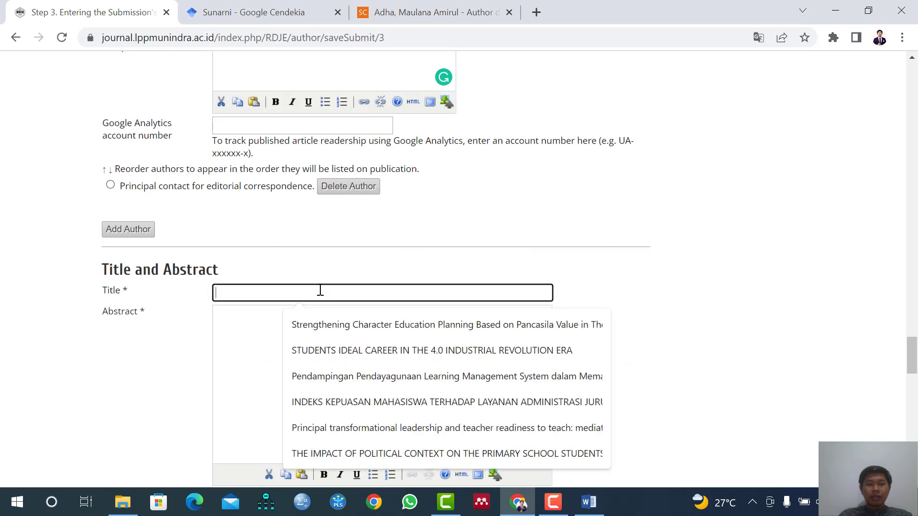
pyautogui.scroll(-1, 211, 290)
pyautogui.click(255, 262)
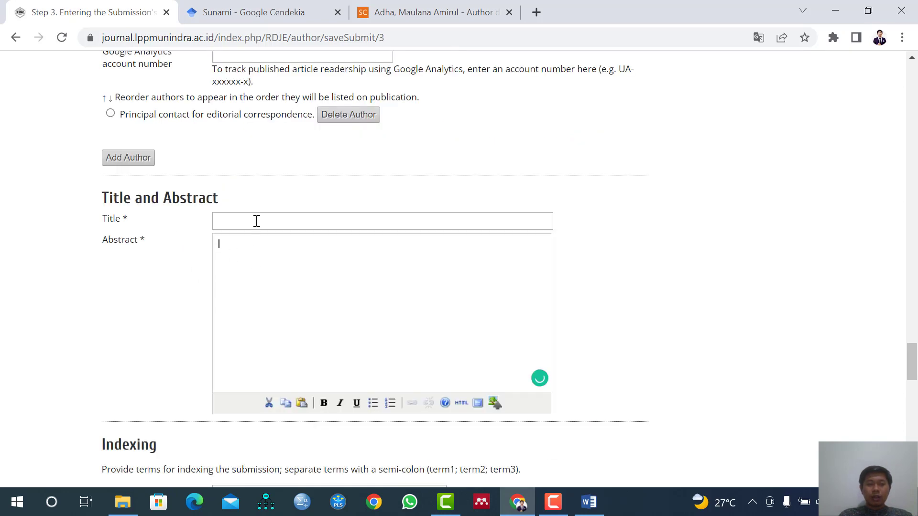
# Copy the title "Cafeteria Service Management in Vocational High School" from the Word manuscript into the submission's Title field in Chrome.
pyautogui.click(256, 220)
pyautogui.click(577, 502)
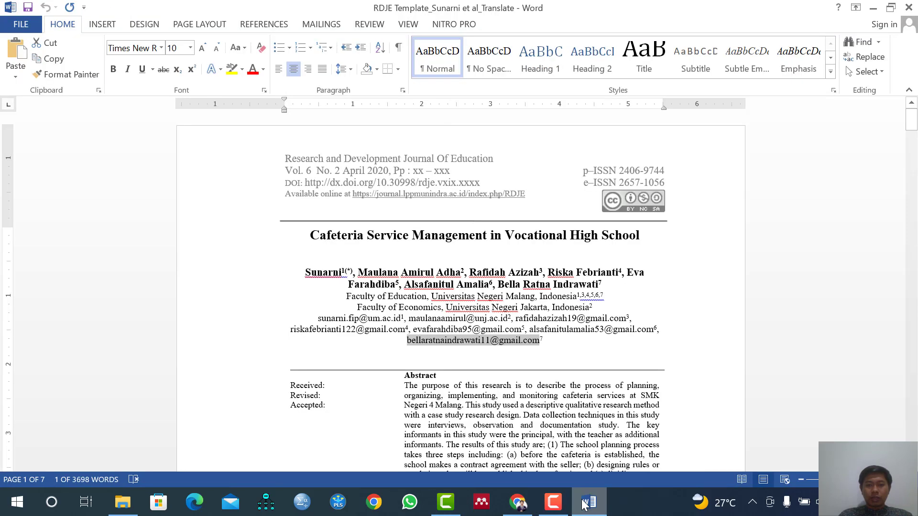
pyautogui.moveTo(312, 236); pyautogui.dragTo(642, 236)
pyautogui.hotkey('ctrl', 'c')
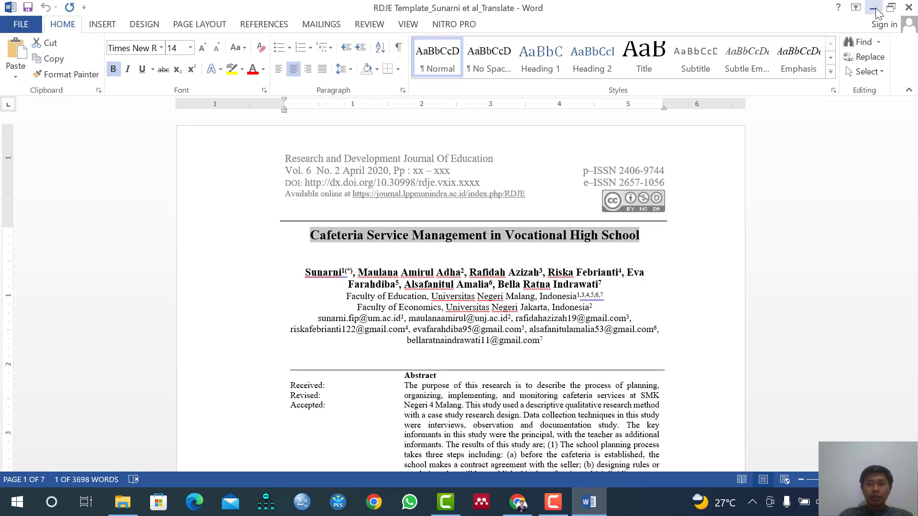
pyautogui.click(877, 10)
pyautogui.click(291, 219)
pyautogui.hotkey('ctrl', 'v')
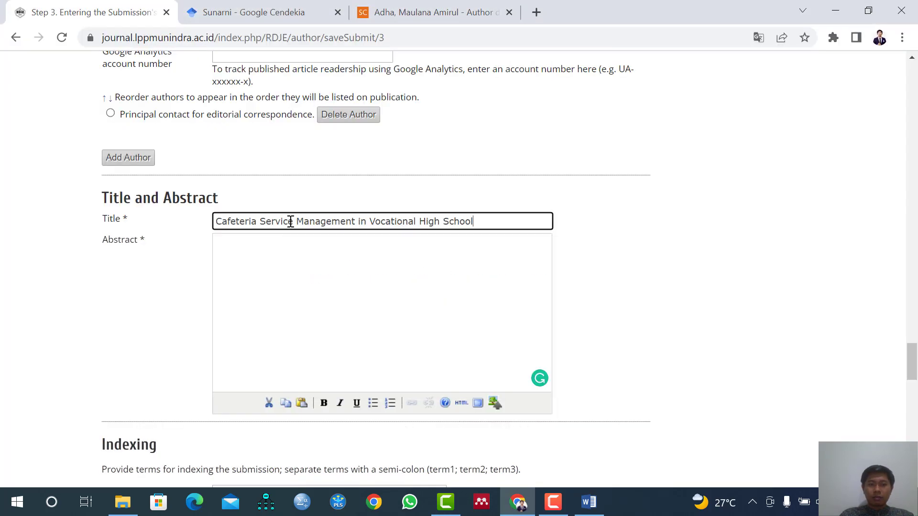
# Copy the full abstract text from the Word manuscript into the submission's Abstract field in Chrome.
pyautogui.click(273, 262)
pyautogui.click(588, 502)
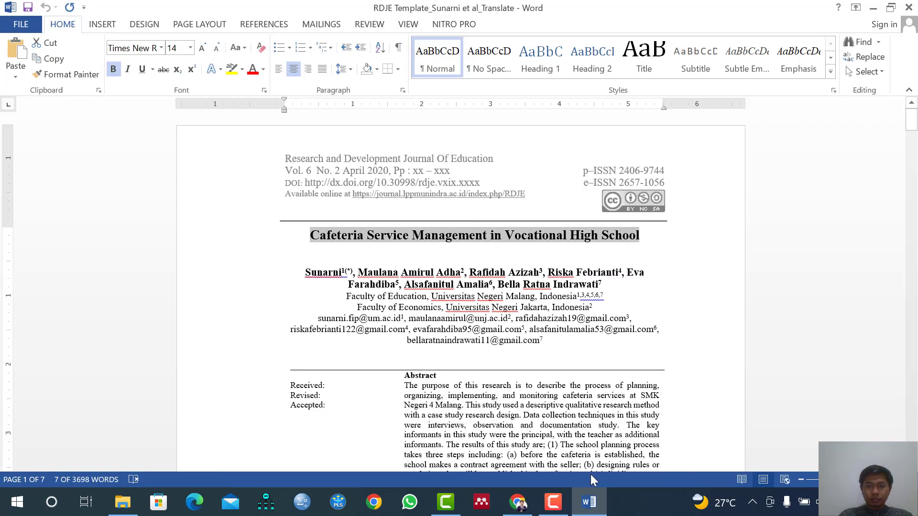
pyautogui.moveTo(403, 385); pyautogui.dragTo(480, 448)
pyautogui.click(435, 405)
pyautogui.moveTo(414, 386); pyautogui.dragTo(478, 367)
pyautogui.hotkey('ctrl', 'c')
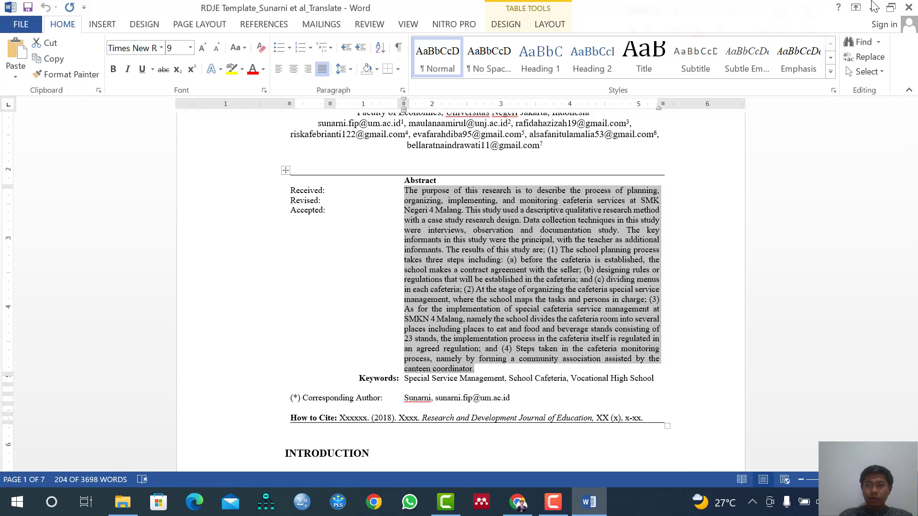
pyautogui.hotkey('alt', 'Tab')
pyautogui.click(273, 287)
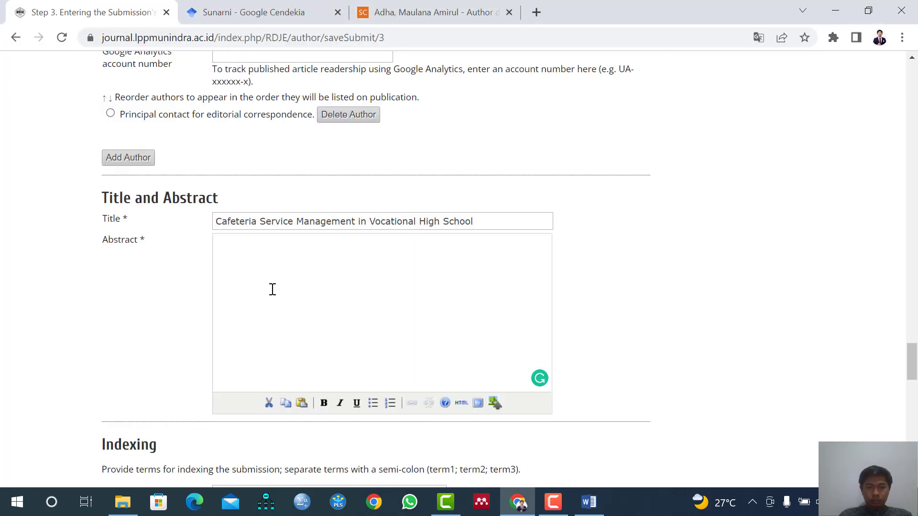
pyautogui.hotkey('ctrl', 'v')
# Copy the keywords "Special Service Management, School Cafeteria, Vocational High School" from the Word manuscript into the Keywords field in Chrome.
pyautogui.scroll(-5, 259, 281)
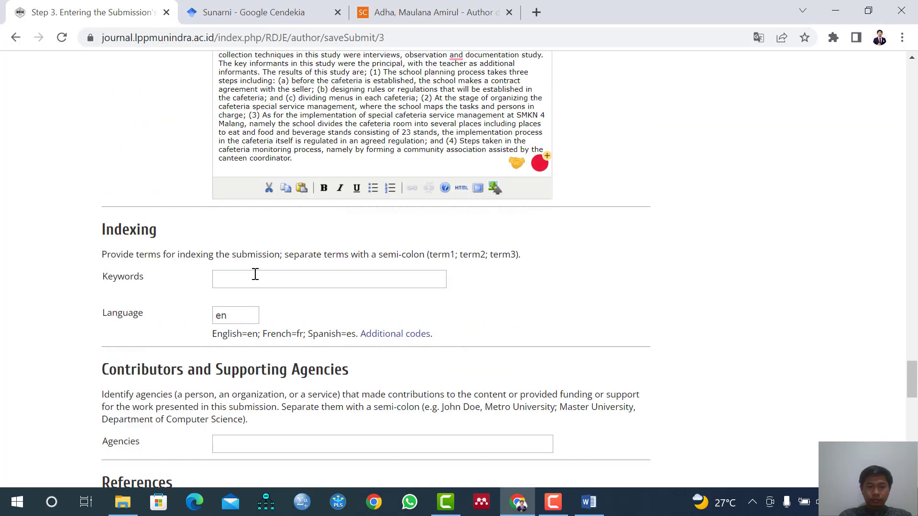
pyautogui.click(255, 274)
pyautogui.hotkey('alt', 'Tab')
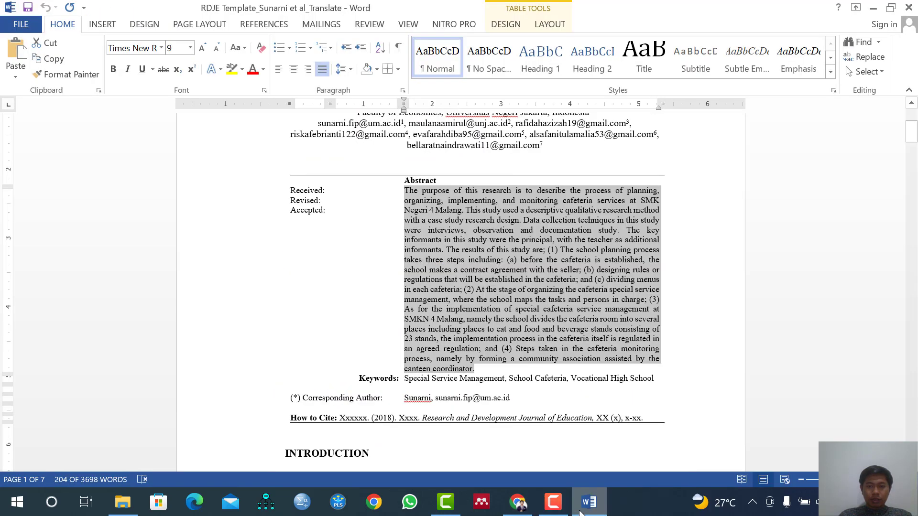
pyautogui.moveTo(408, 377); pyautogui.dragTo(656, 379)
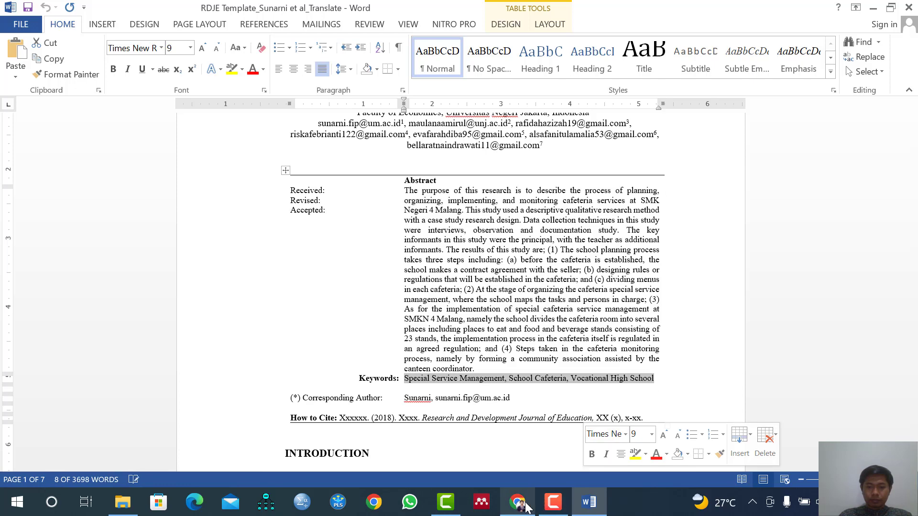
pyautogui.click(519, 504)
pyautogui.hotkey('ctrl', 'v')
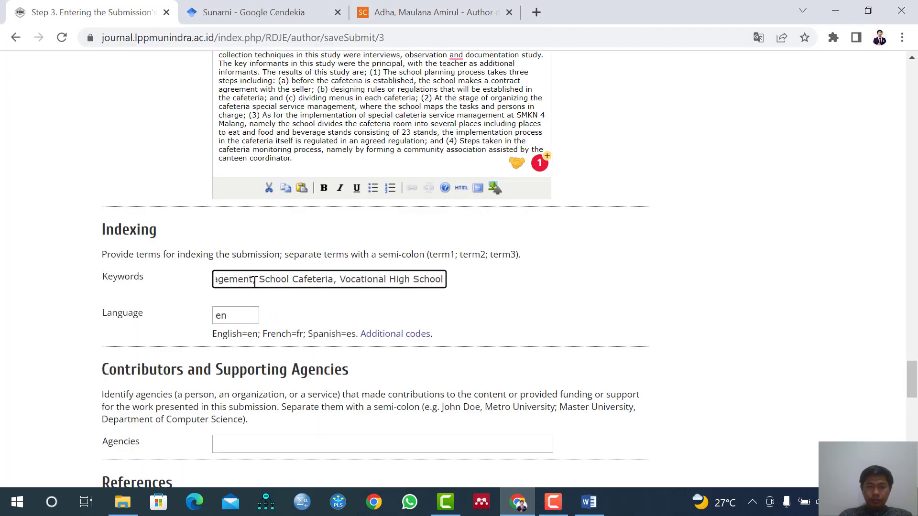
# Replace the commas between the three indexing keywords with semicolons.
pyautogui.click(254, 282)
pyautogui.press('BackSpace')
pyautogui.write(';')
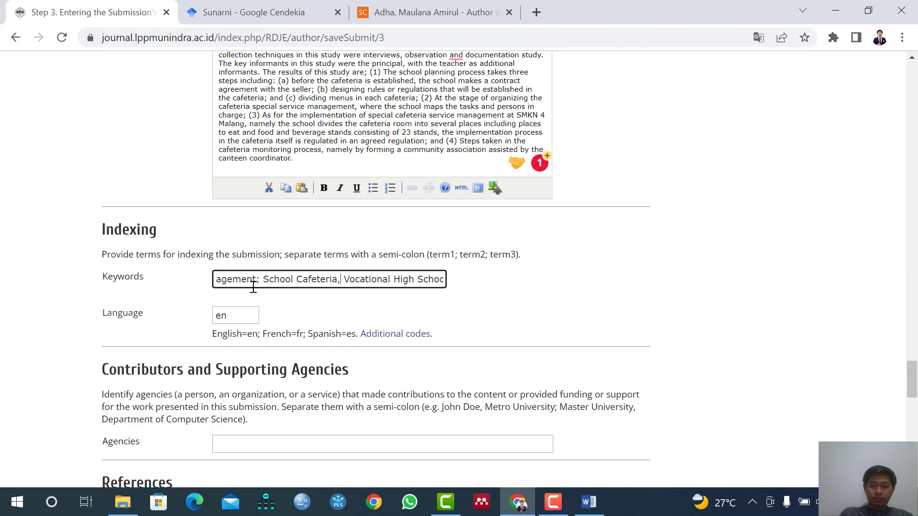
pyautogui.press('BackSpace')
pyautogui.write(';')
pyautogui.press('End')
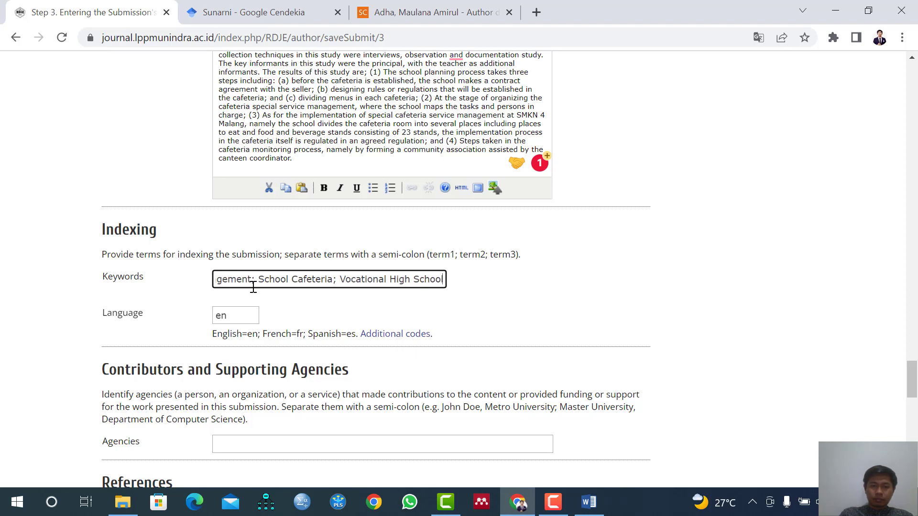
pyautogui.press('Home')
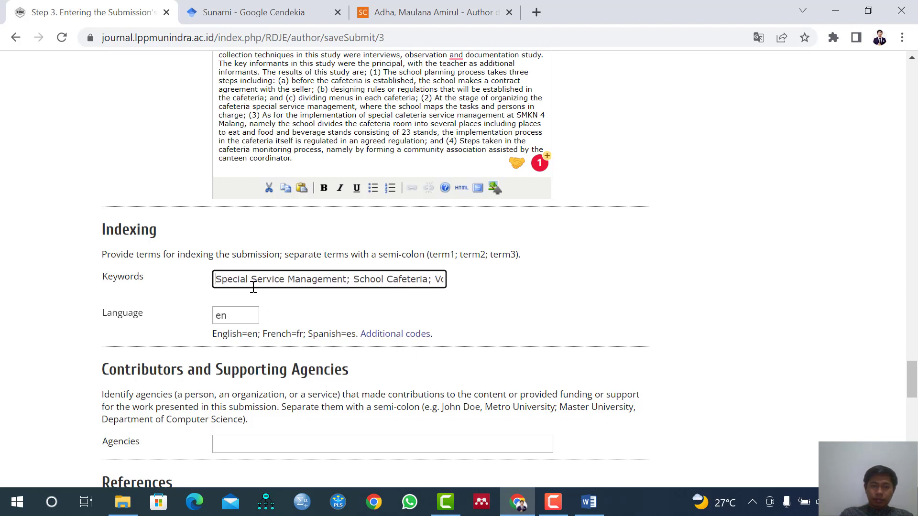
# Copy the complete reference list from the end of the Word manuscript into the submission's References field in Chrome, leaving Agencies empty.
pyautogui.scroll(-3, 292, 297)
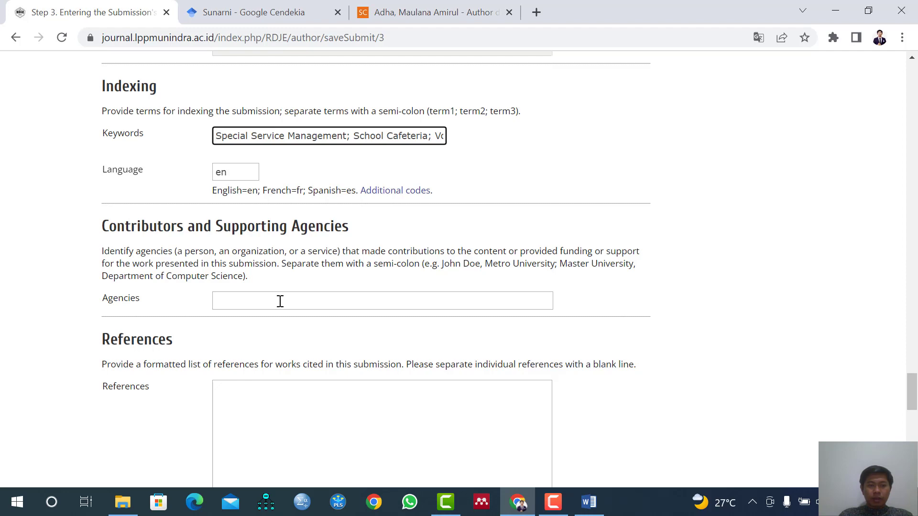
pyautogui.click(280, 301)
pyautogui.click(263, 342)
pyautogui.scroll(-2, 270, 344)
pyautogui.click(256, 327)
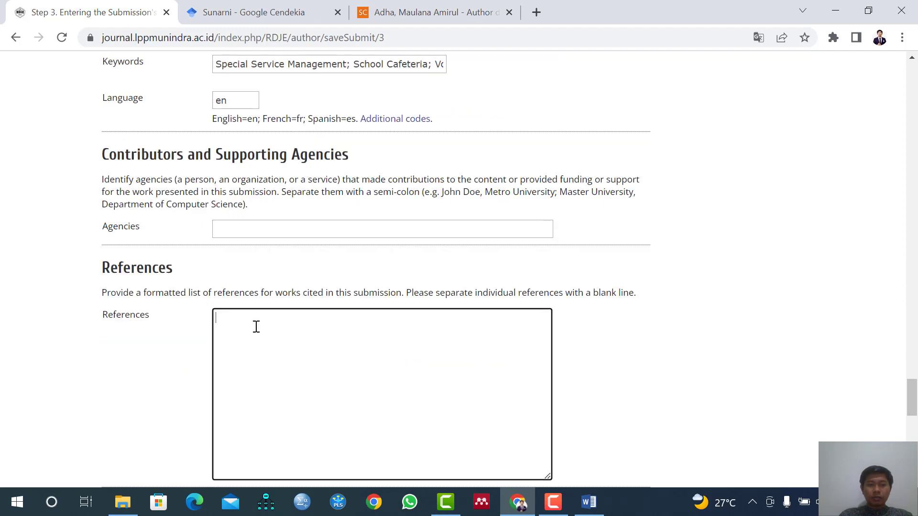
pyautogui.click(589, 503)
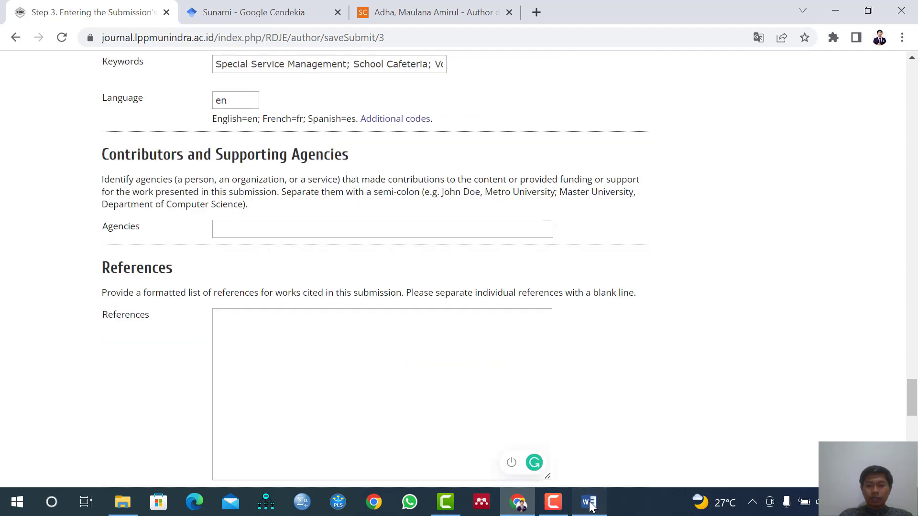
pyautogui.moveTo(912, 134); pyautogui.dragTo(913, 410)
pyautogui.scroll(20, 470, 413)
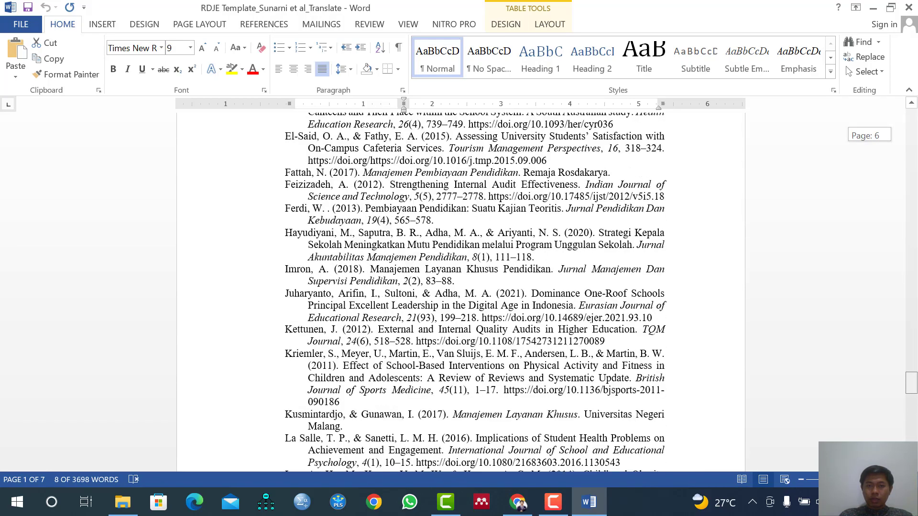
pyautogui.scroll(6, 470, 413)
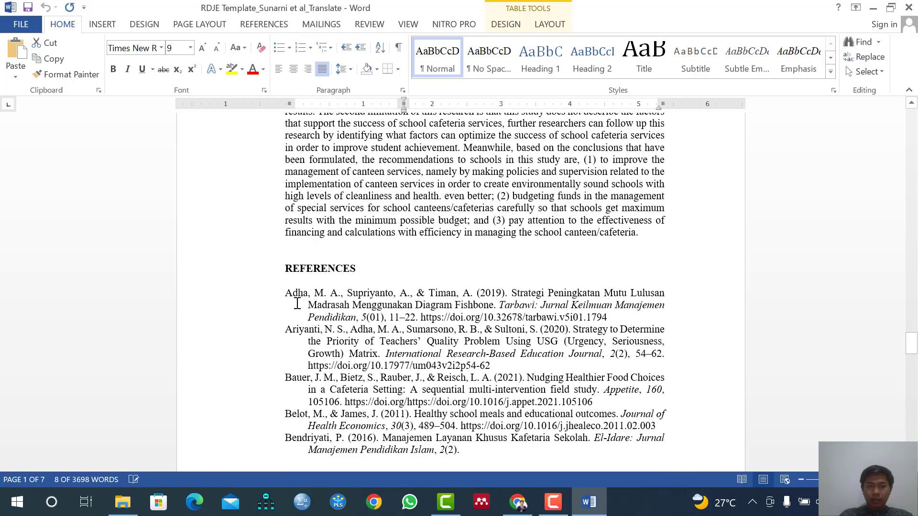
pyautogui.moveTo(286, 301); pyautogui.dragTo(669, 318)
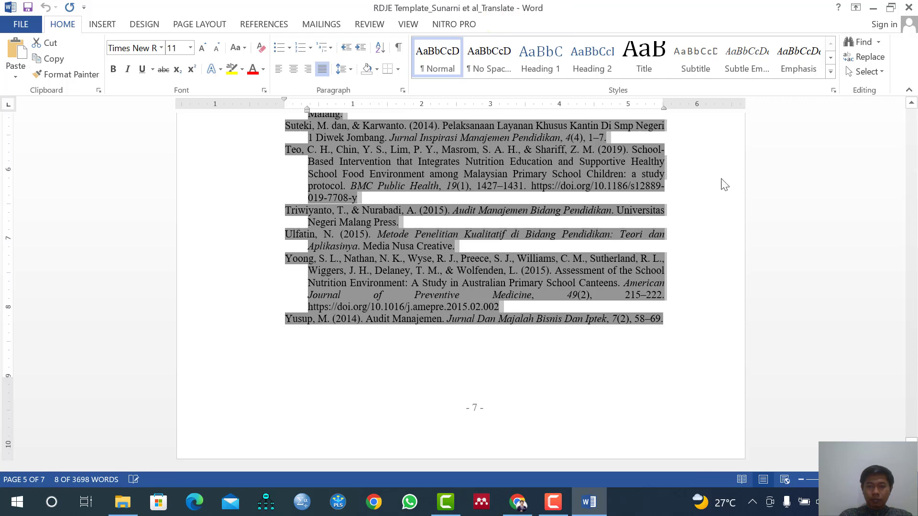
pyautogui.click(872, 8)
pyautogui.click(318, 330)
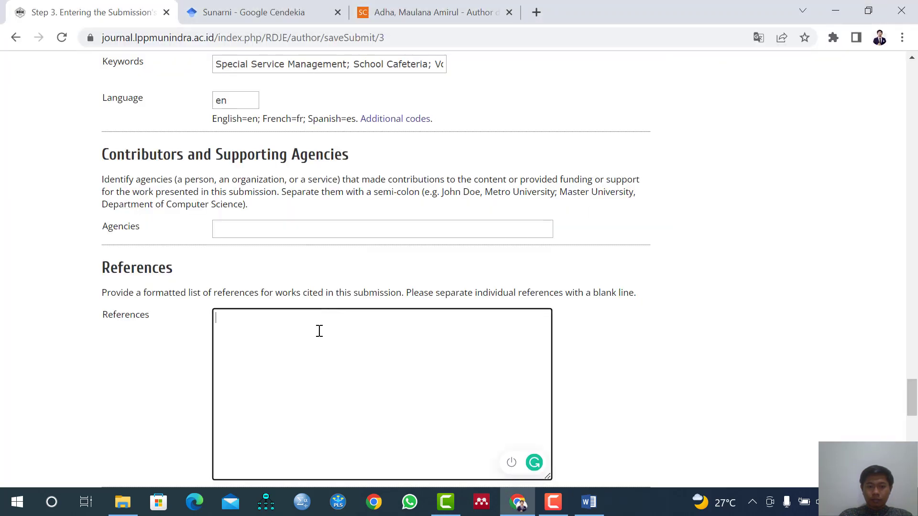
pyautogui.hotkey('ctrl', 'v')
# Save the submission's metadata and continue to Step 4, Uploading Supplementary Files.
pyautogui.scroll(-2, 246, 381)
pyautogui.scroll(-3, 246, 381)
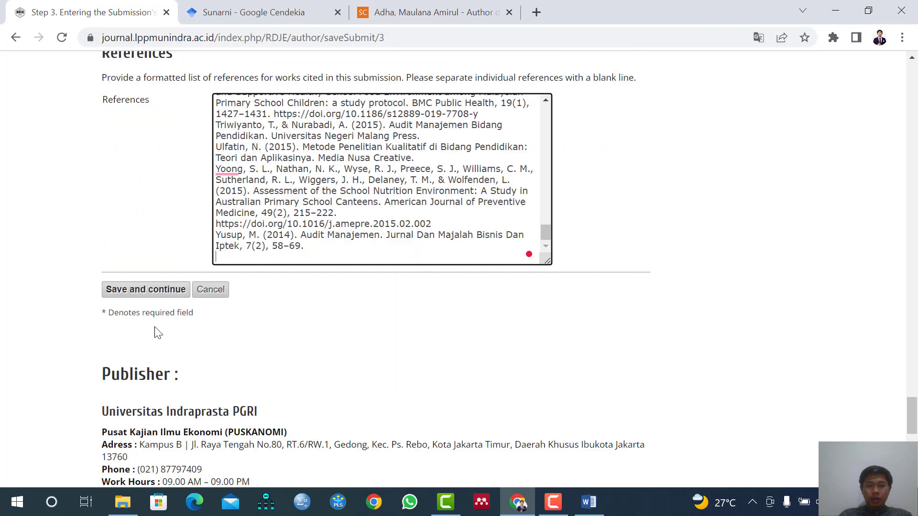
pyautogui.click(147, 293)
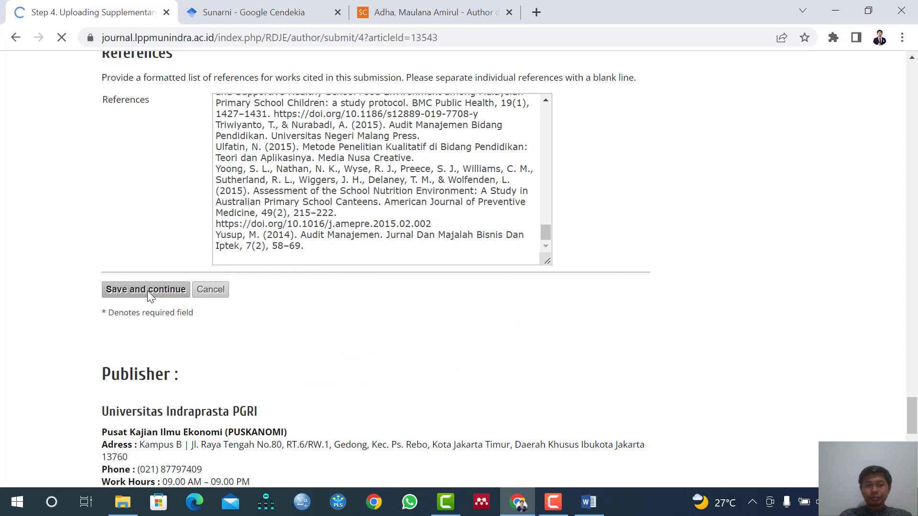
pyautogui.scroll(-2, 292, 306)
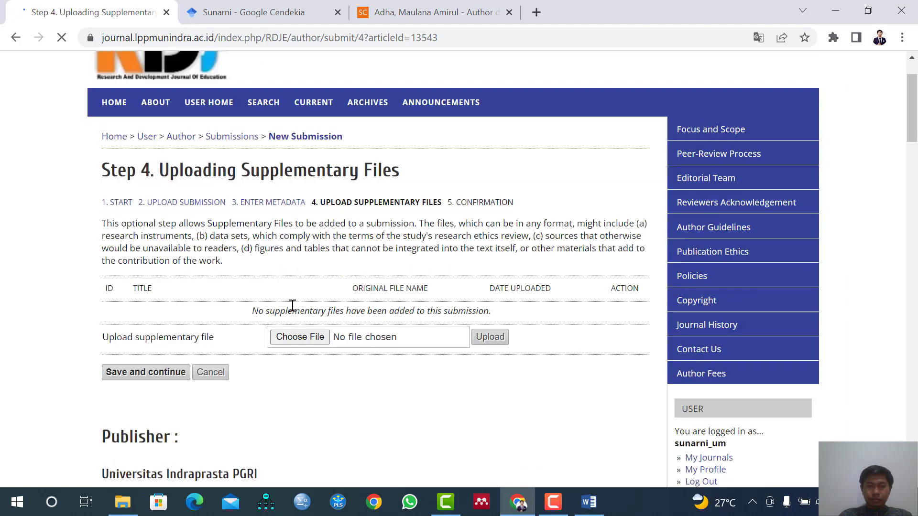
pyautogui.scroll(2, 292, 304)
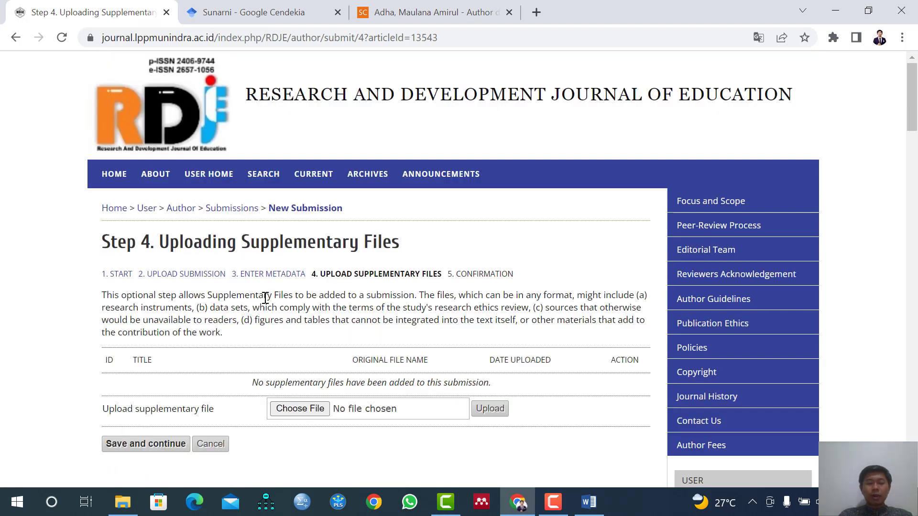
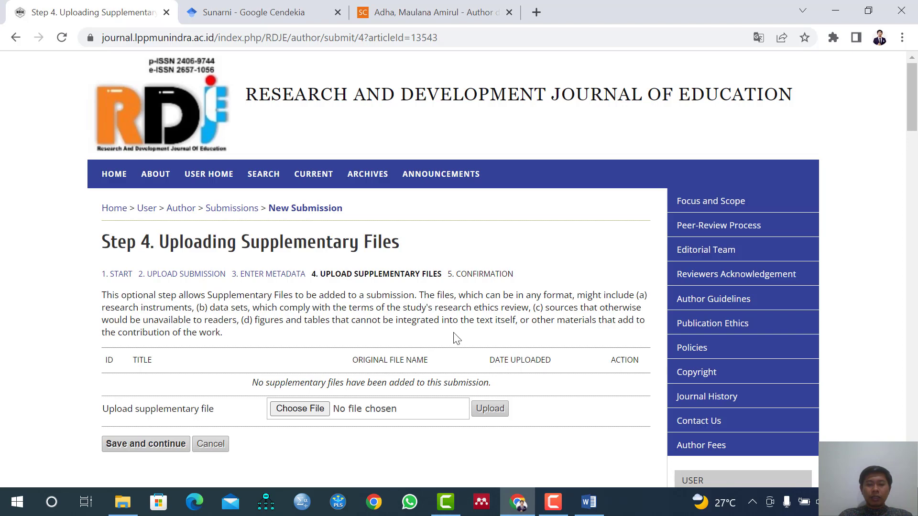
# Open the copyright transfer PDF from the submit 28 Juni 2022 folder in Edge, examine its signature and submission note, and return to Chrome.
pyautogui.click(123, 502)
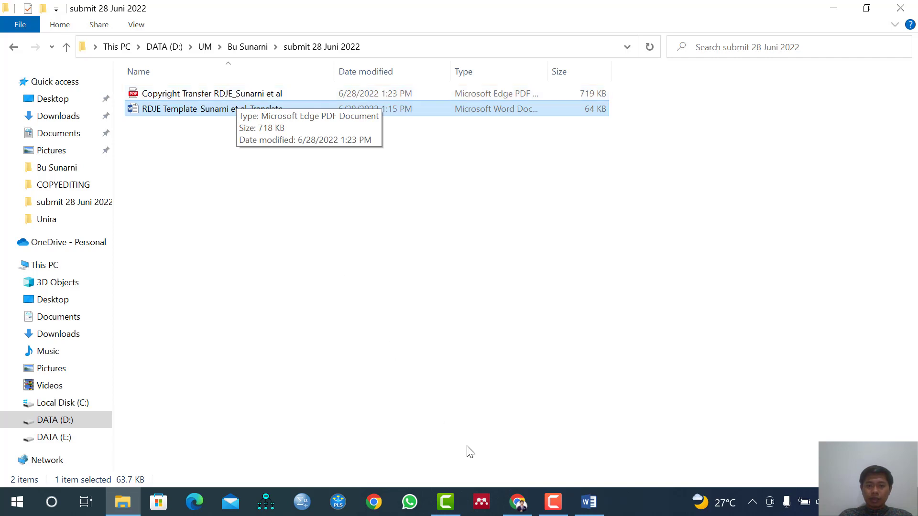
pyautogui.click(277, 94)
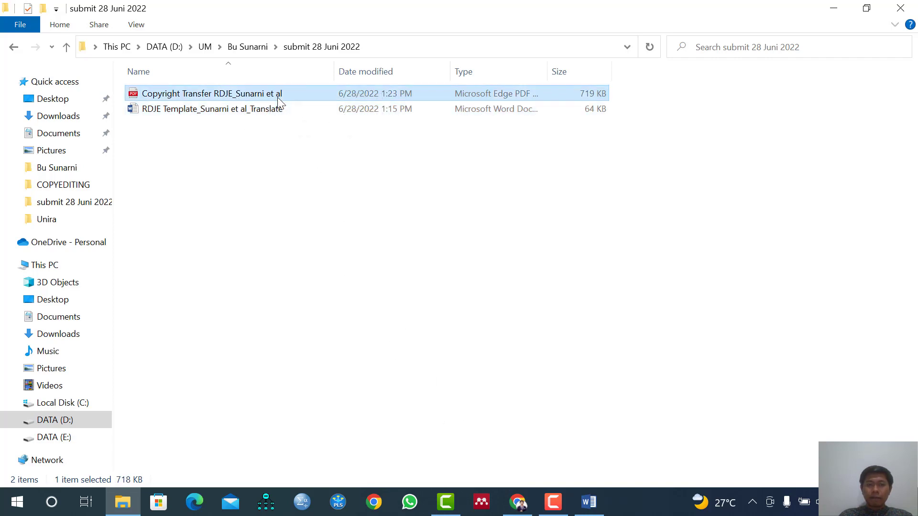
pyautogui.press('Return')
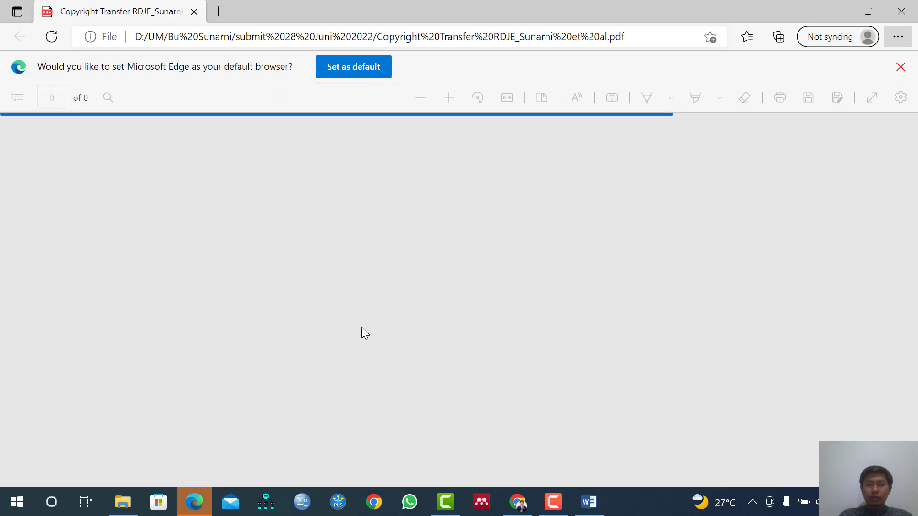
pyautogui.scroll(-8, 362, 332)
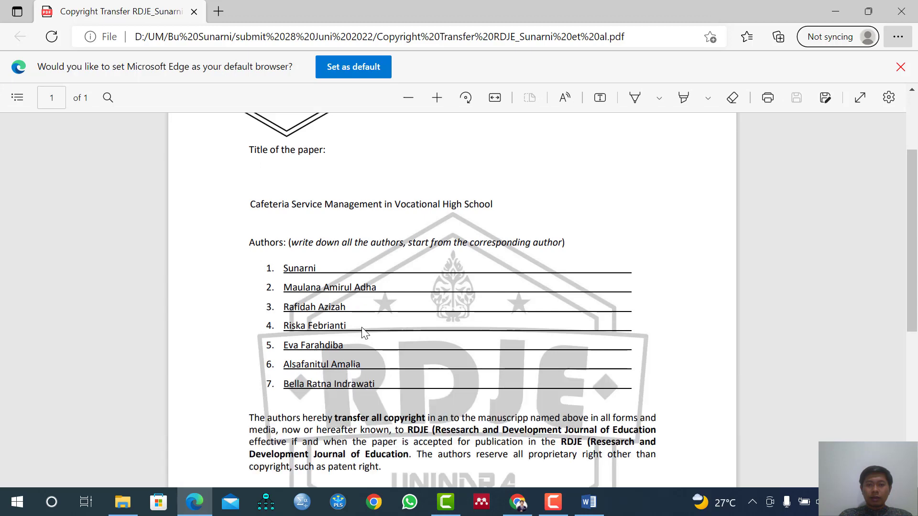
pyautogui.click(836, 11)
pyautogui.click(520, 504)
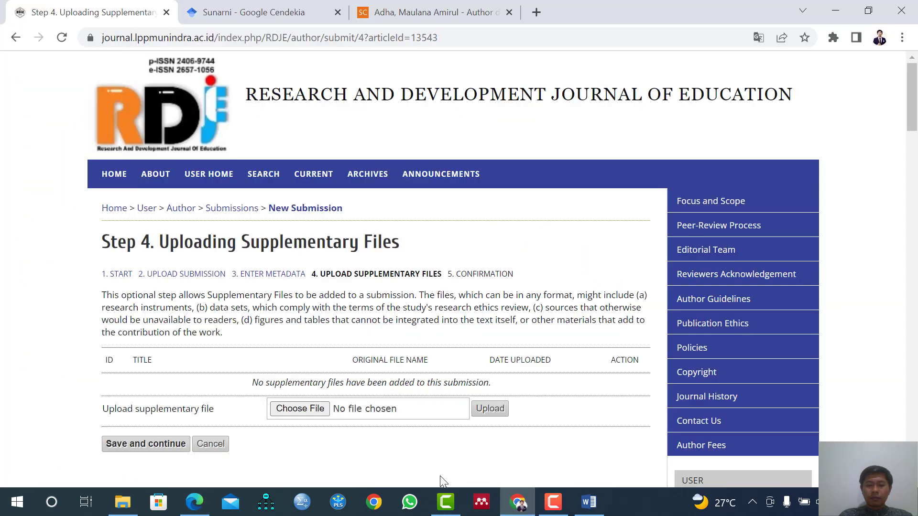
pyautogui.click(209, 506)
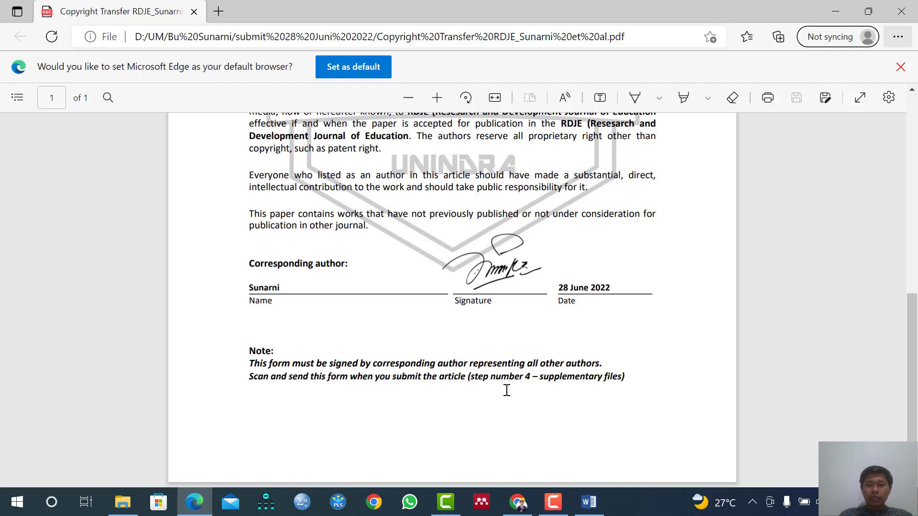
pyautogui.click(835, 11)
# Upload the copyright transfer PDF from the submit 28 Juni 2022 folder as a supplementary file.
pyautogui.click(320, 411)
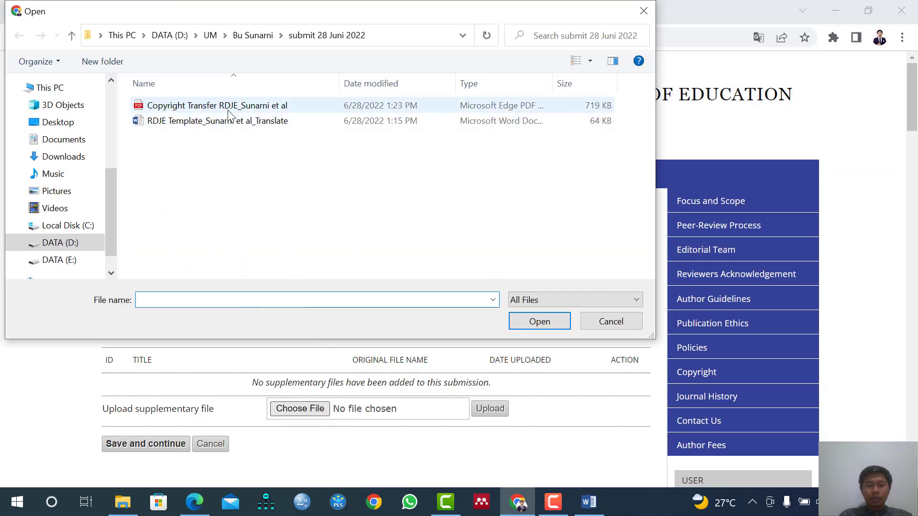
pyautogui.click(228, 109)
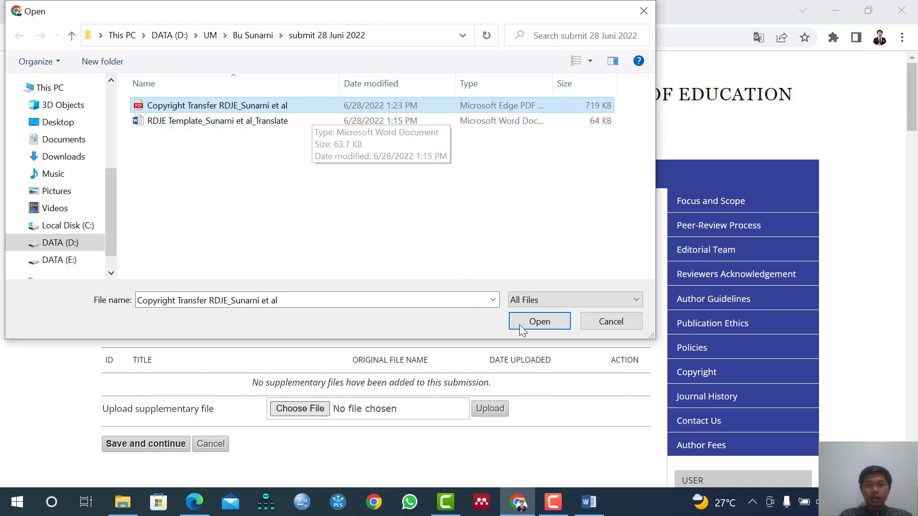
pyautogui.click(539, 321)
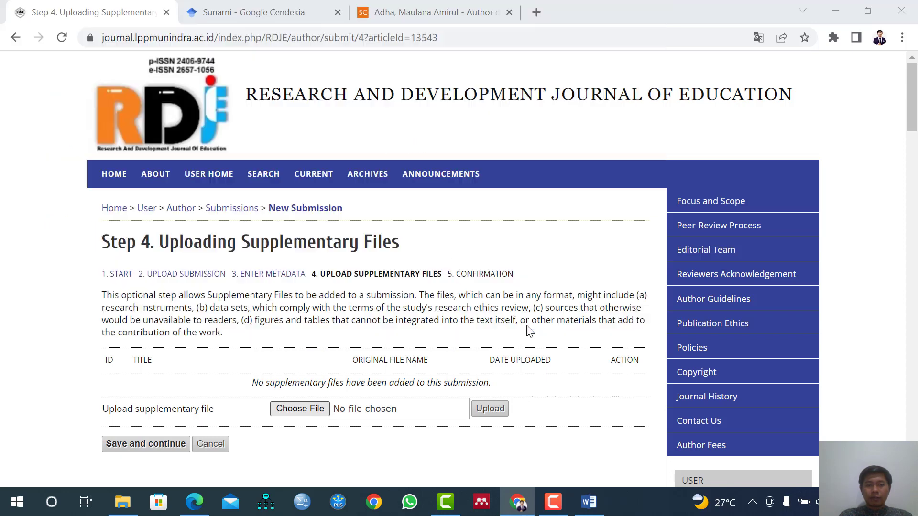
pyautogui.click(483, 414)
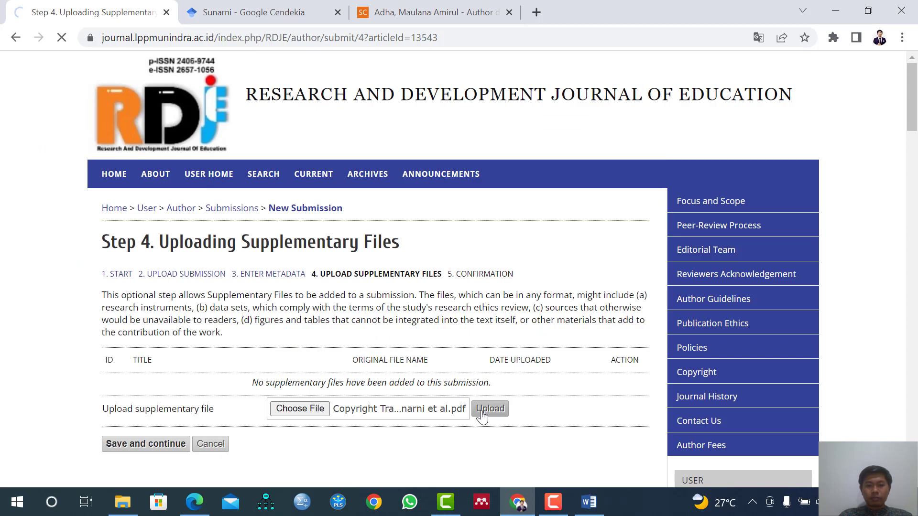
# Replace the supplementary file's title with the heading "COPYRIGHT TRANSFER FORM" copied from the PDF open in Edge.
pyautogui.scroll(-2, 475, 418)
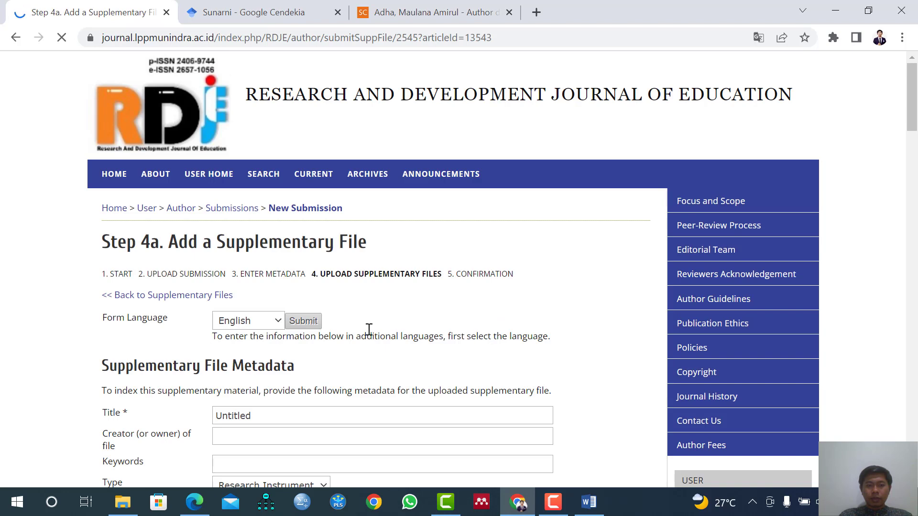
pyautogui.scroll(-1, 368, 332)
pyautogui.click(273, 344)
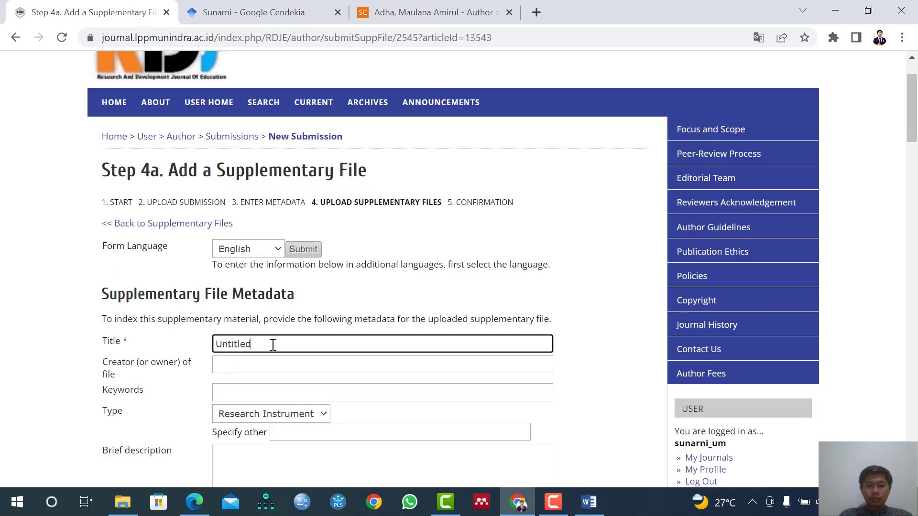
pyautogui.moveTo(272, 345); pyautogui.dragTo(175, 349)
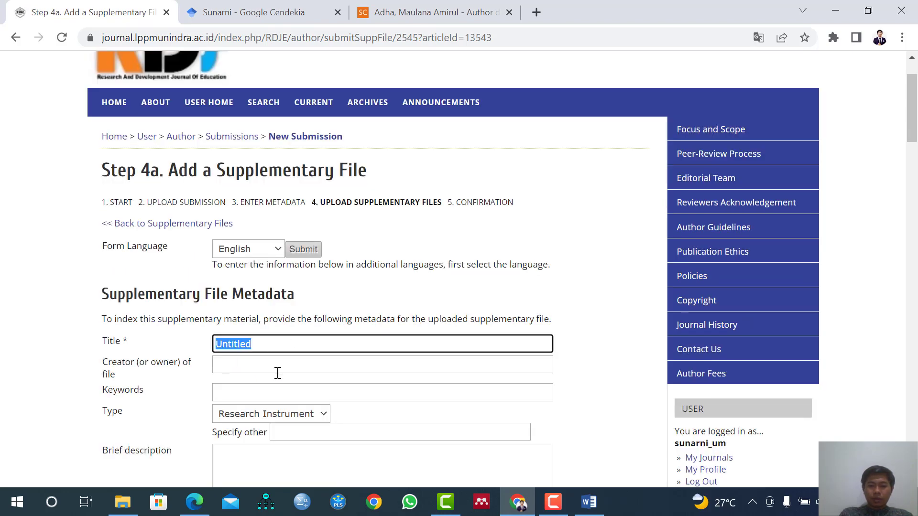
pyautogui.write('Cop')
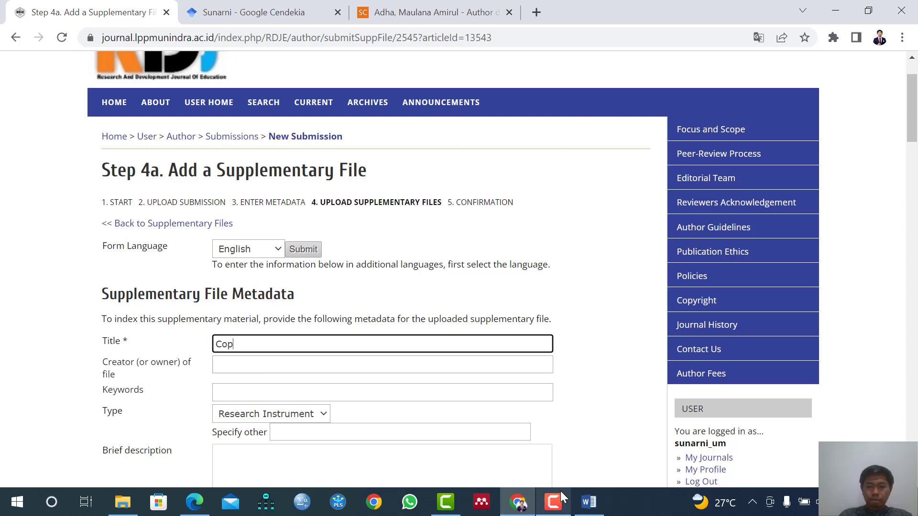
pyautogui.click(194, 501)
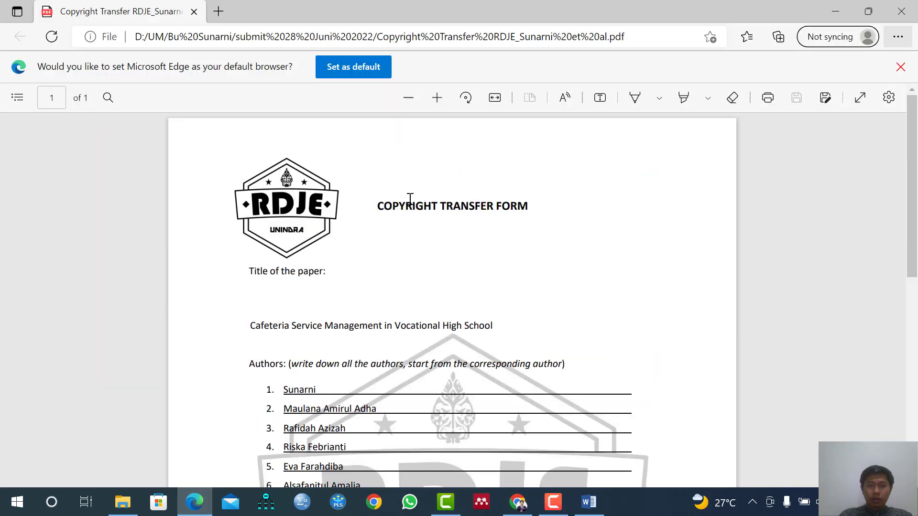
pyautogui.moveTo(375, 206); pyautogui.dragTo(532, 201)
pyautogui.hotkey('ctrl', 'c')
pyautogui.click(556, 139)
pyautogui.click(835, 11)
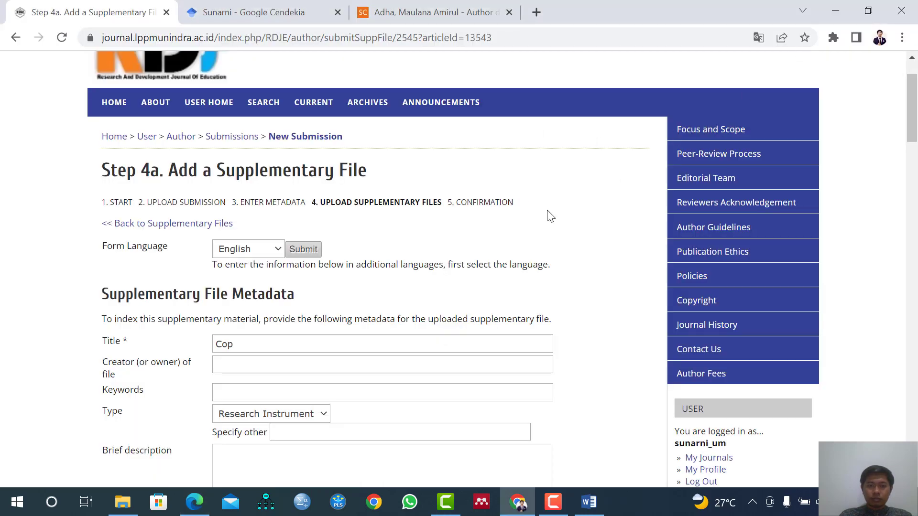
pyautogui.click(259, 348)
pyautogui.hotkey('ctrl', 'a')
pyautogui.hotkey('ctrl', 'v')
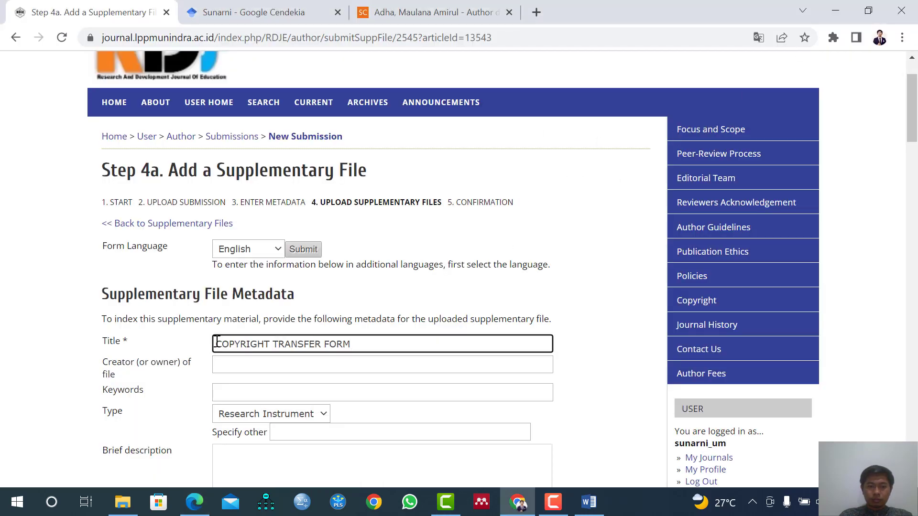
# Put the corresponding author's name in capitals in front of the supplementary file's title.
pyautogui.write('S')
pyautogui.press('BackSpace')
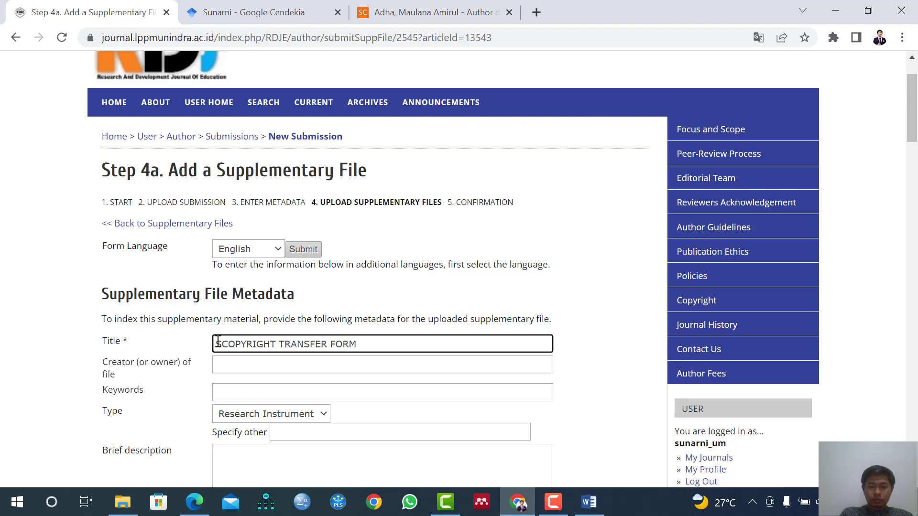
pyautogui.write('UNARNI')
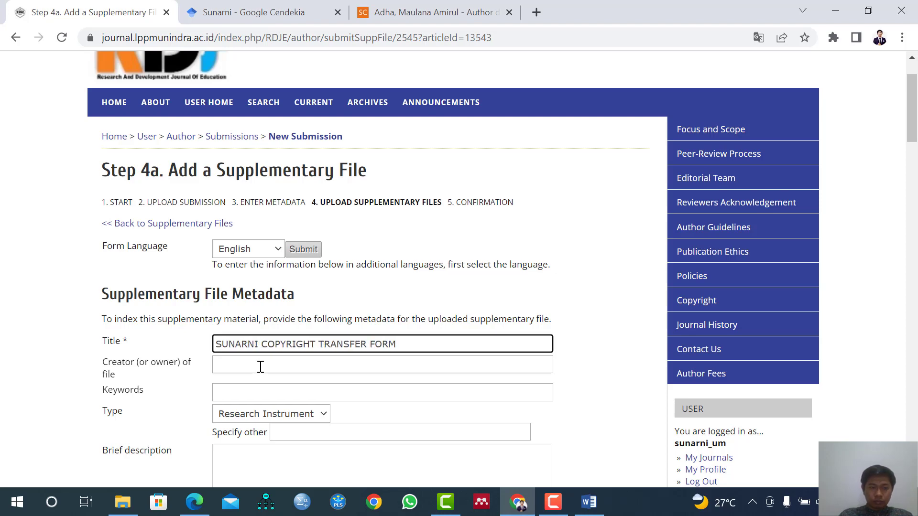
# Set the supplementary file's type to Other and specify it as "COPYRIGHT TRANSFER FORM", copied from the title.
pyautogui.scroll(-1, 260, 365)
pyautogui.click(272, 345)
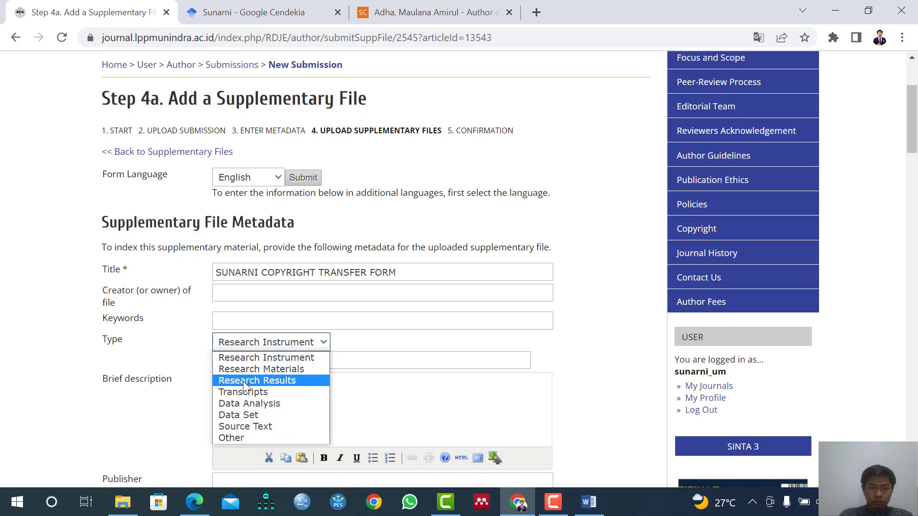
pyautogui.click(243, 438)
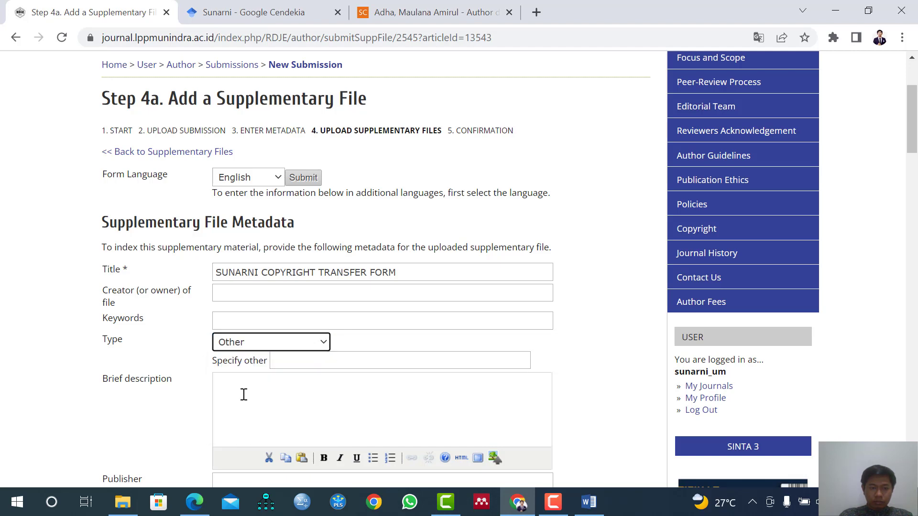
pyautogui.scroll(-1, 249, 383)
pyautogui.click(283, 289)
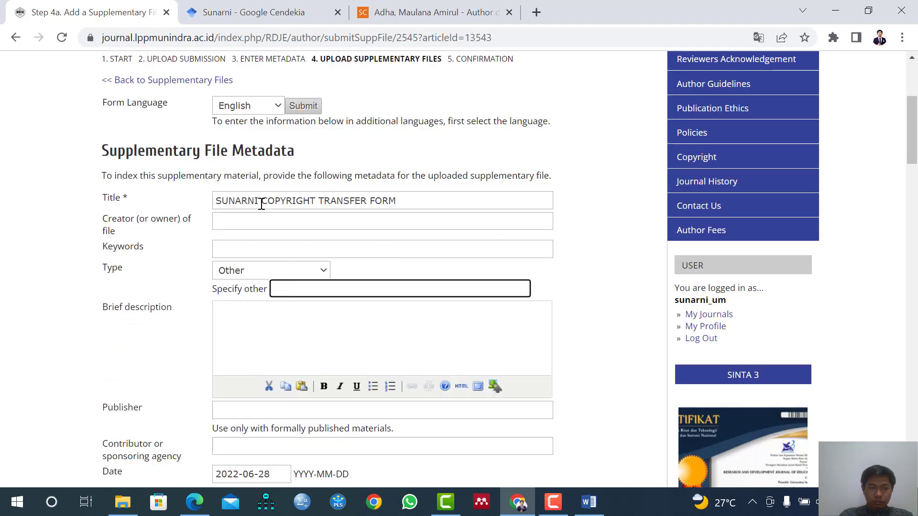
pyautogui.moveTo(261, 201); pyautogui.dragTo(420, 201)
pyautogui.hotkey('ctrl', 'c')
pyautogui.click(336, 292)
pyautogui.hotkey('ctrl', 'v')
# Save the supplementary file's metadata, leaving the remaining optional fields unfilled and the file not presented to reviewers.
pyautogui.scroll(-2, 303, 338)
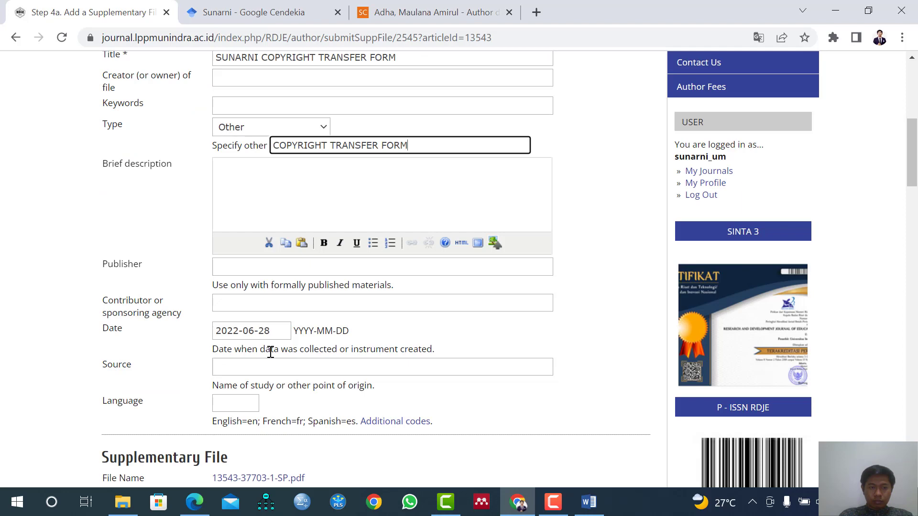
pyautogui.scroll(-3, 274, 351)
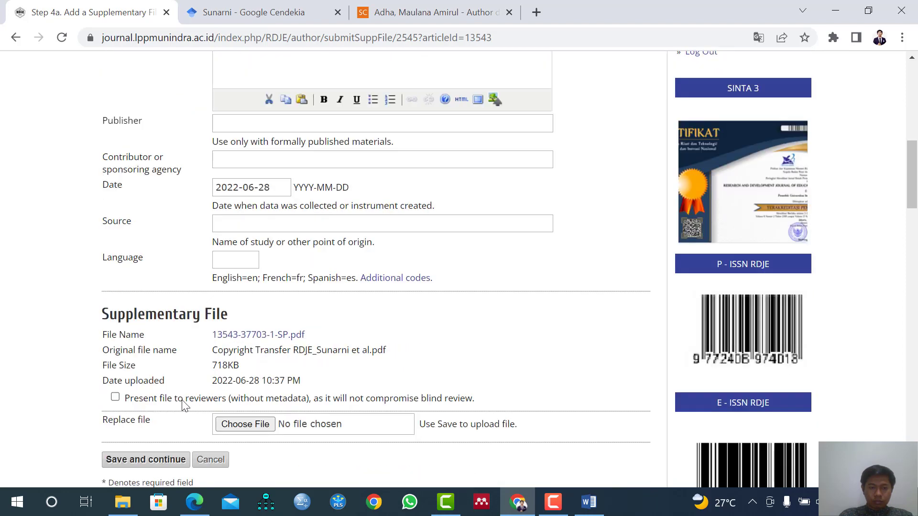
pyautogui.scroll(-1, 184, 405)
pyautogui.click(141, 389)
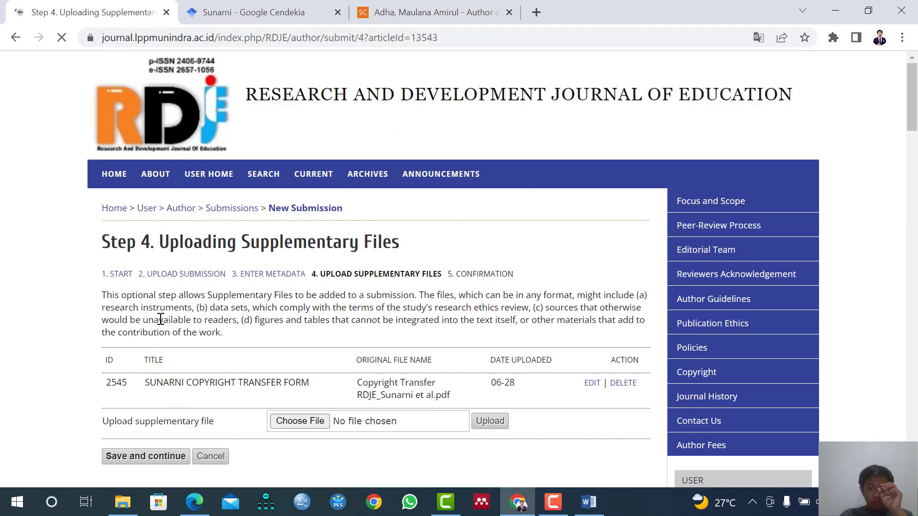
# Save Step 4 with the copyright transfer form as the only supplementary file and continue to Step 5, Confirming the Submission.
pyautogui.scroll(-1, 193, 330)
pyautogui.scroll(-1, 427, 344)
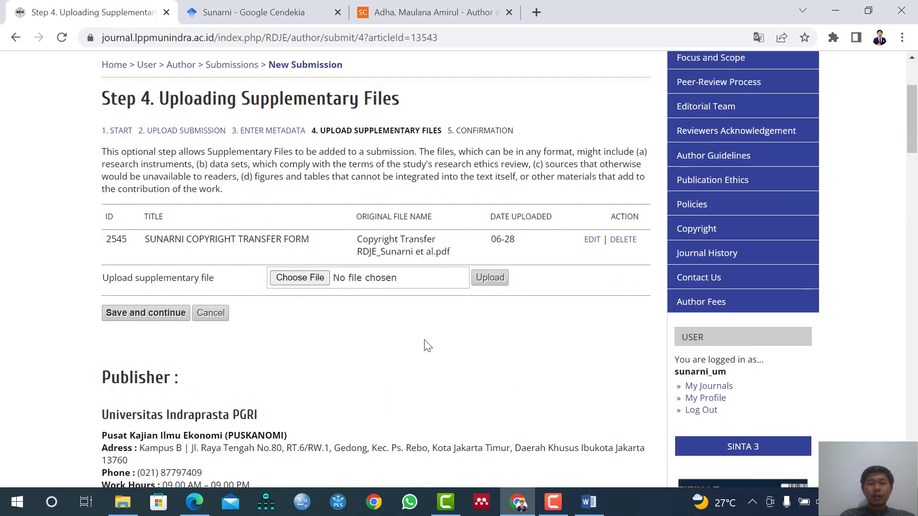
pyautogui.scroll(1, 427, 345)
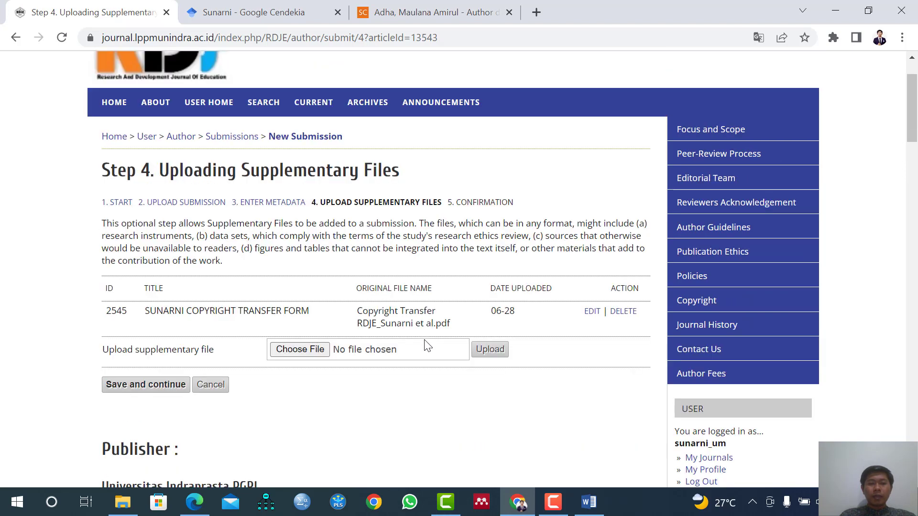
pyautogui.click(143, 385)
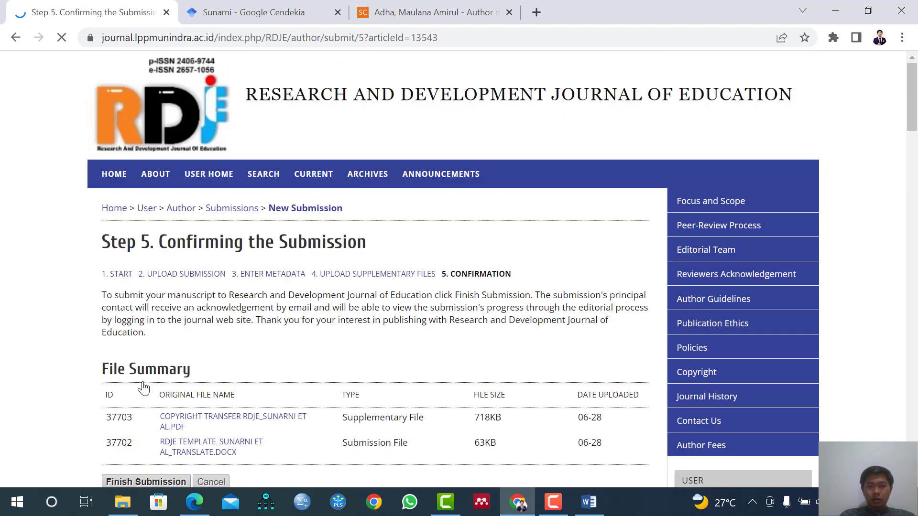
# Check the file summary and the uploaded manuscript in Step 2, Uploading the Submission, and return to the Confirmation step.
pyautogui.scroll(-2, 240, 350)
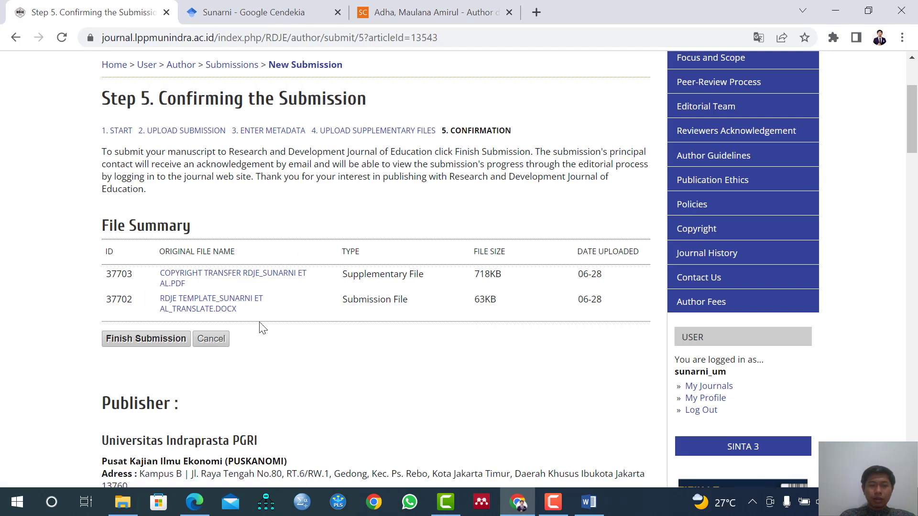
pyautogui.scroll(1, 261, 327)
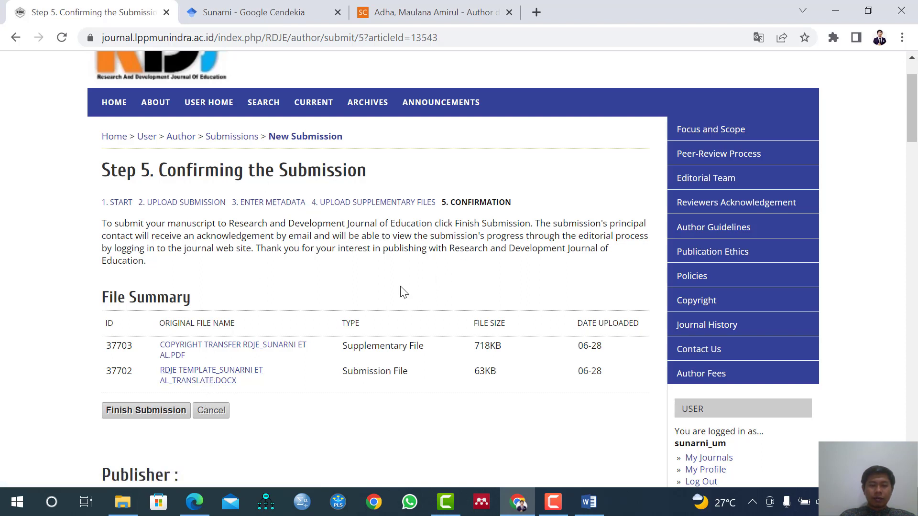
pyautogui.click(182, 205)
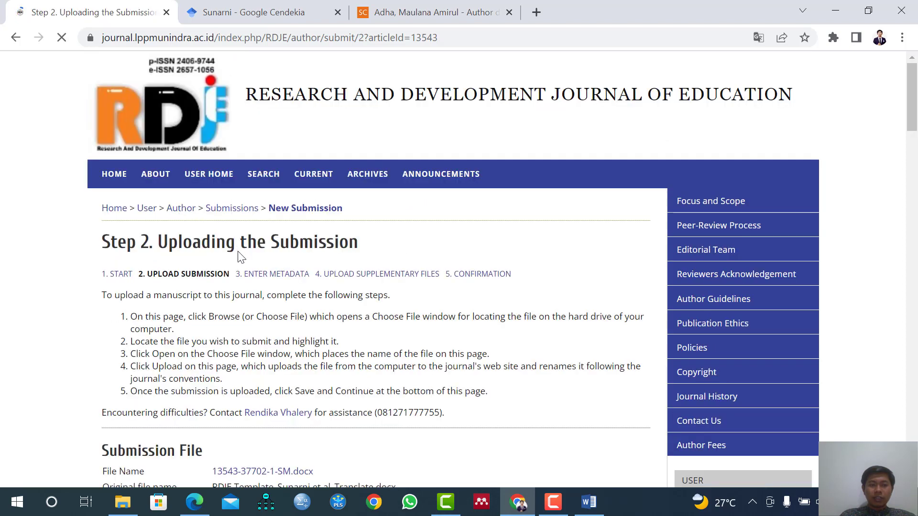
pyautogui.scroll(-4, 241, 260)
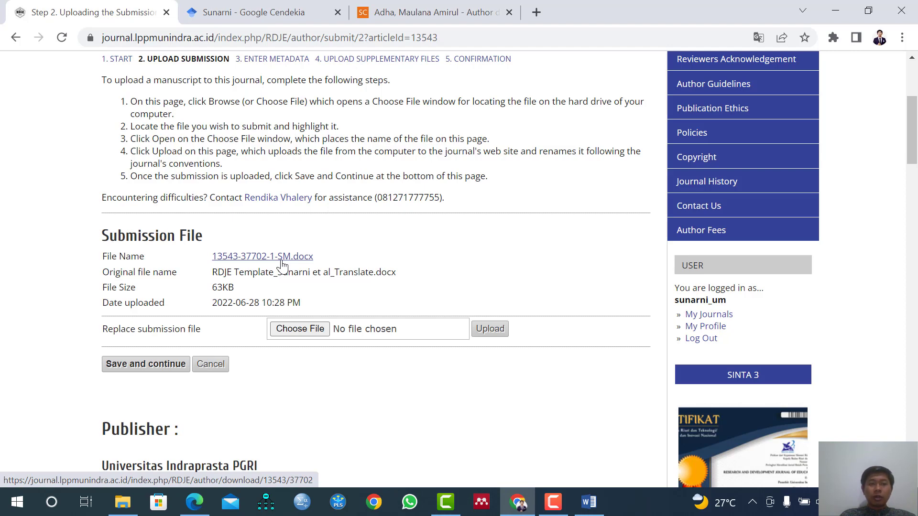
pyautogui.click(483, 65)
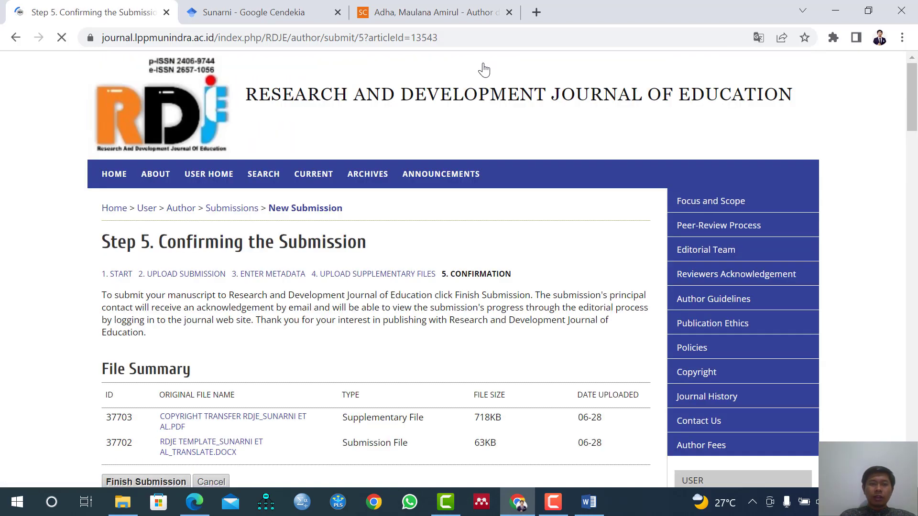
# Finish the submission and open the list of active submissions.
pyautogui.scroll(-1, 414, 194)
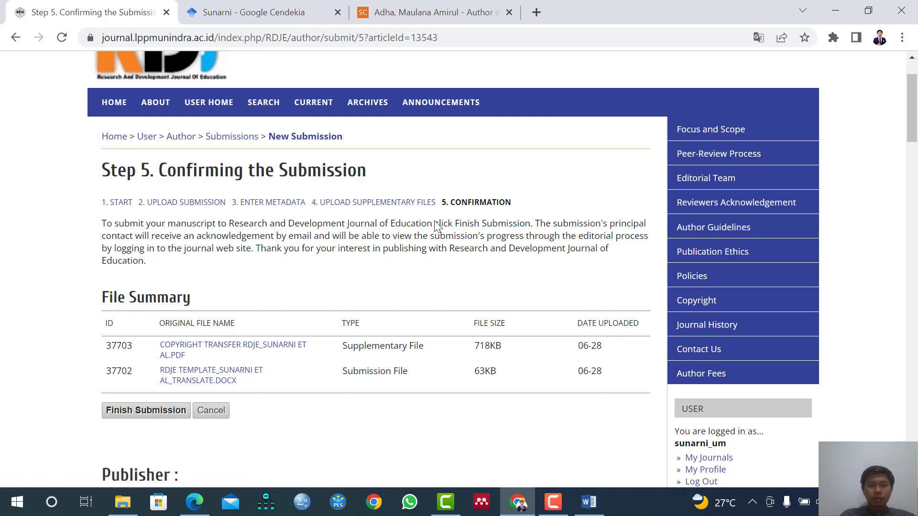
pyautogui.click(156, 416)
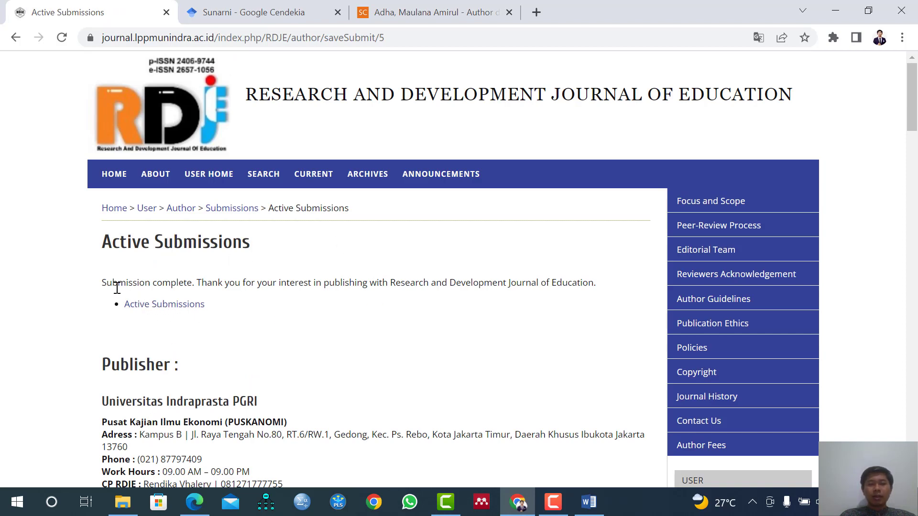
pyautogui.click(171, 311)
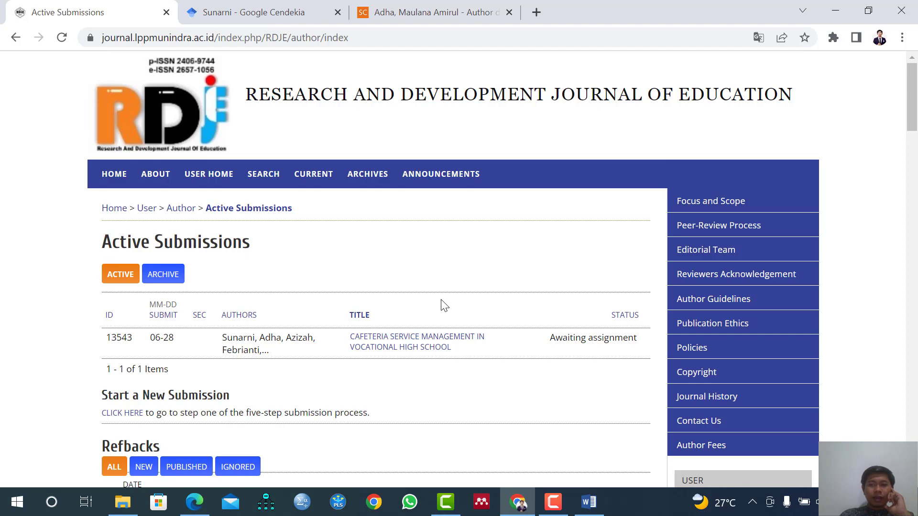
# Review the active submissions list, log out of the account, and go to the journal's home page.
pyautogui.scroll(-4, 444, 306)
pyautogui.scroll(4, 444, 306)
pyautogui.scroll(-3, 501, 260)
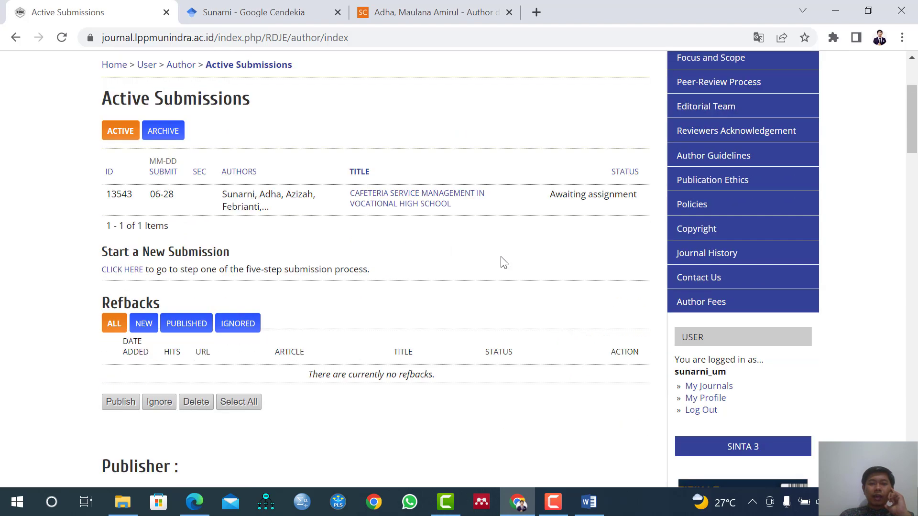
pyautogui.scroll(2, 501, 263)
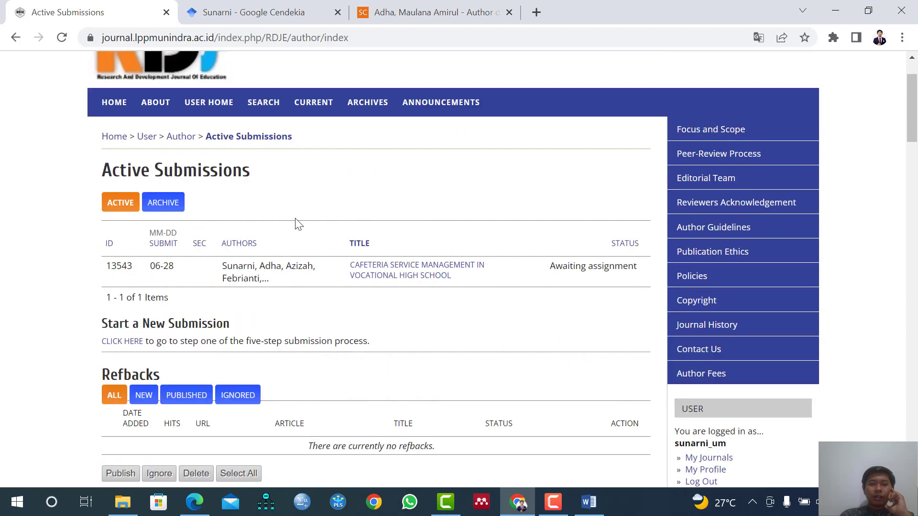
pyautogui.scroll(-1, 703, 344)
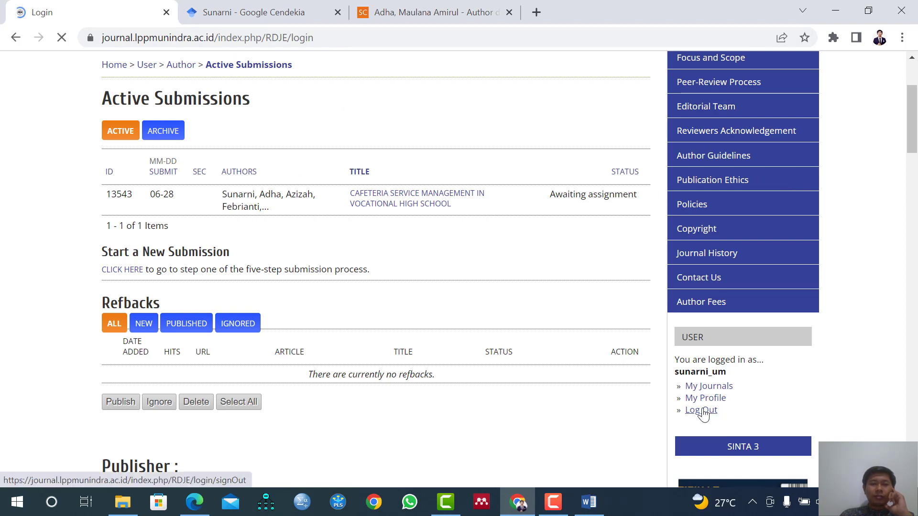
pyautogui.click(128, 182)
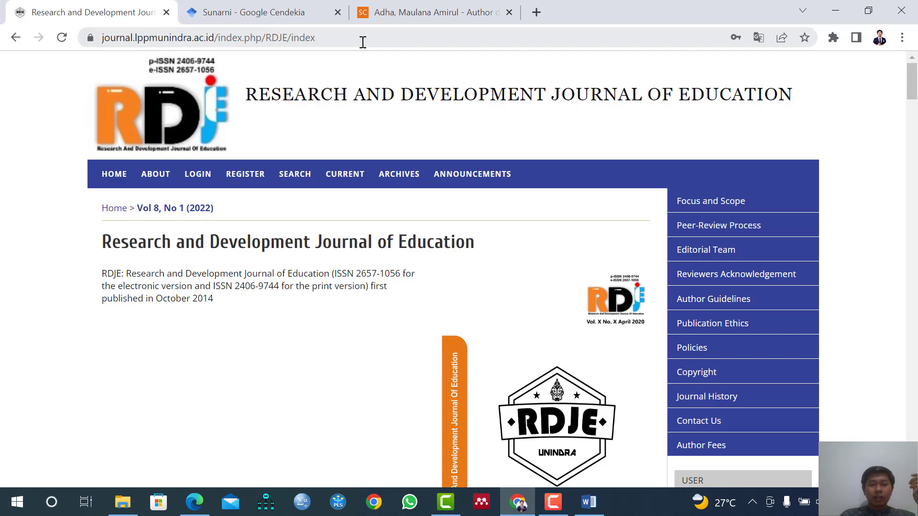
# Open the login page and try to log in with the credentials saved in the browser.
pyautogui.click(208, 183)
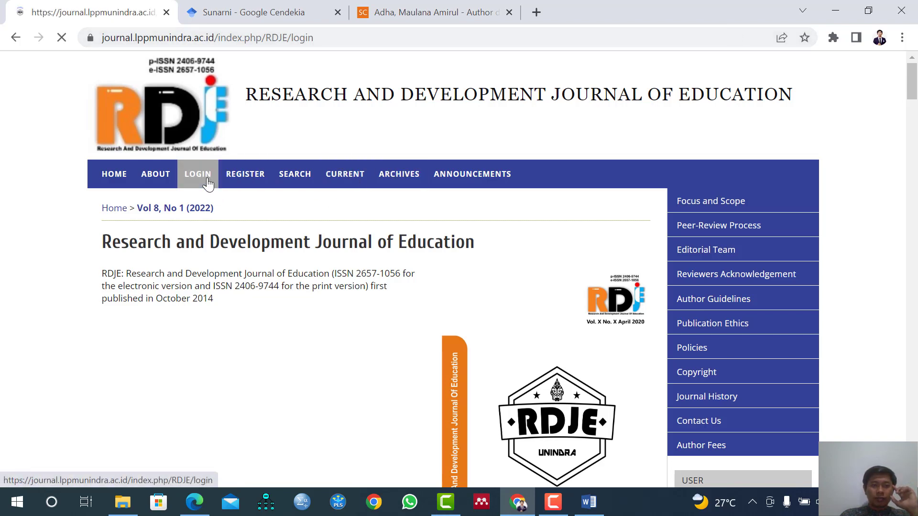
pyautogui.click(239, 276)
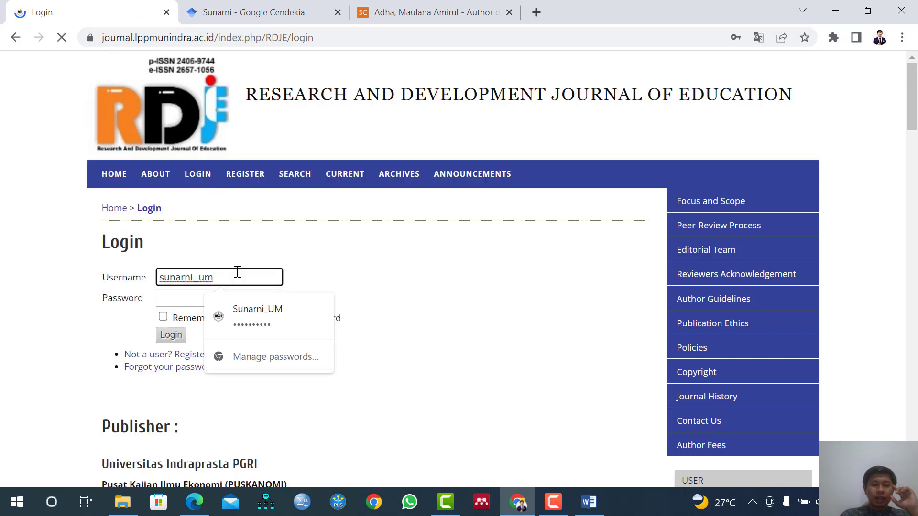
pyautogui.click(232, 276)
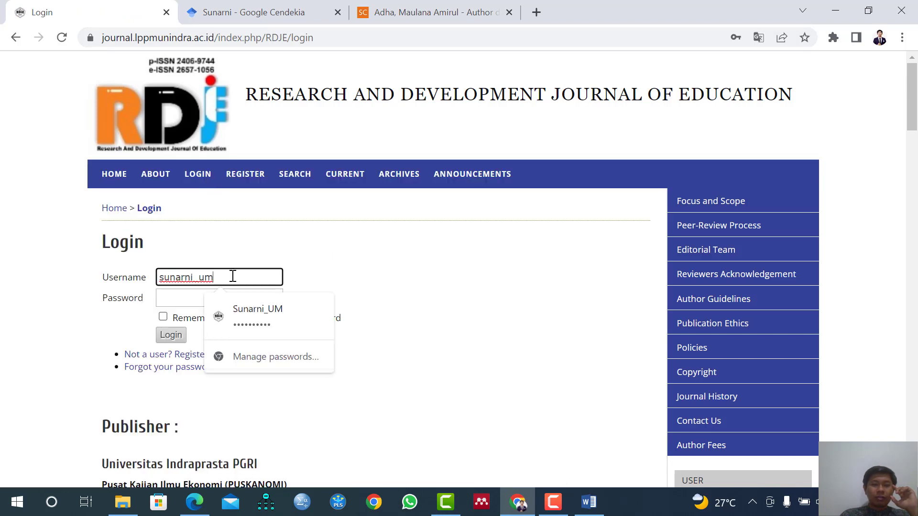
pyautogui.click(223, 305)
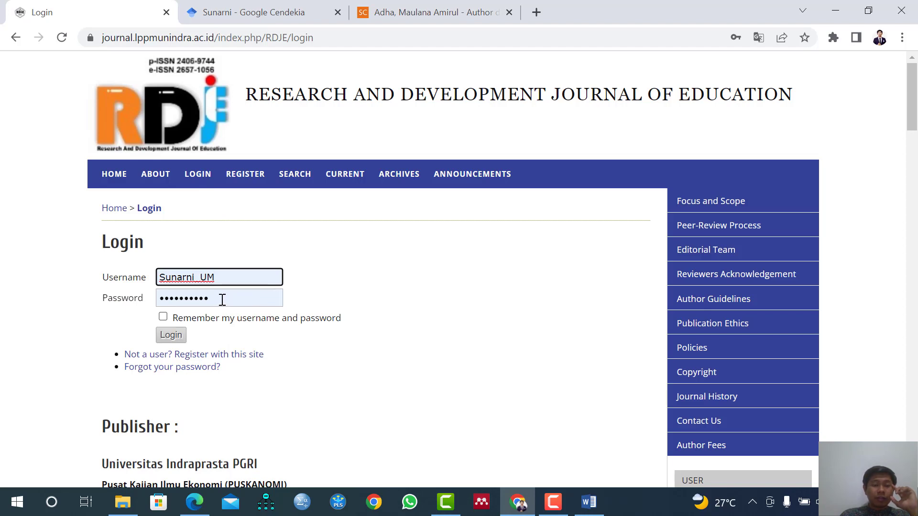
pyautogui.click(182, 336)
# Try to log in again by replacing the autofilled entry with the account password.
pyautogui.click(184, 323)
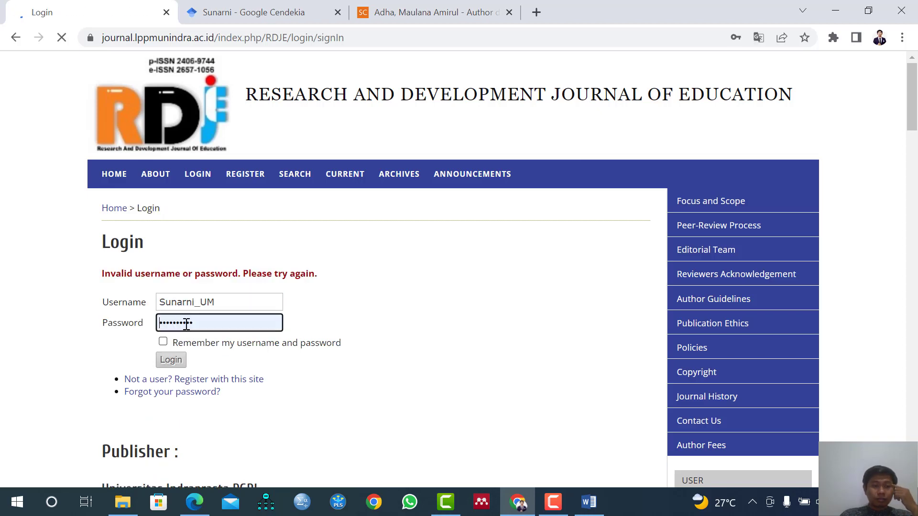
pyautogui.doubleClick(195, 322)
pyautogui.click(142, 325)
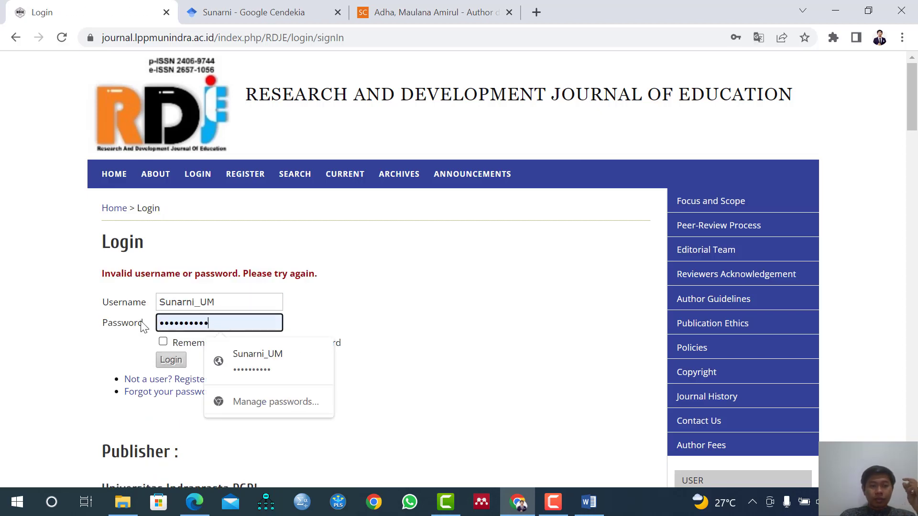
pyautogui.write('*******')
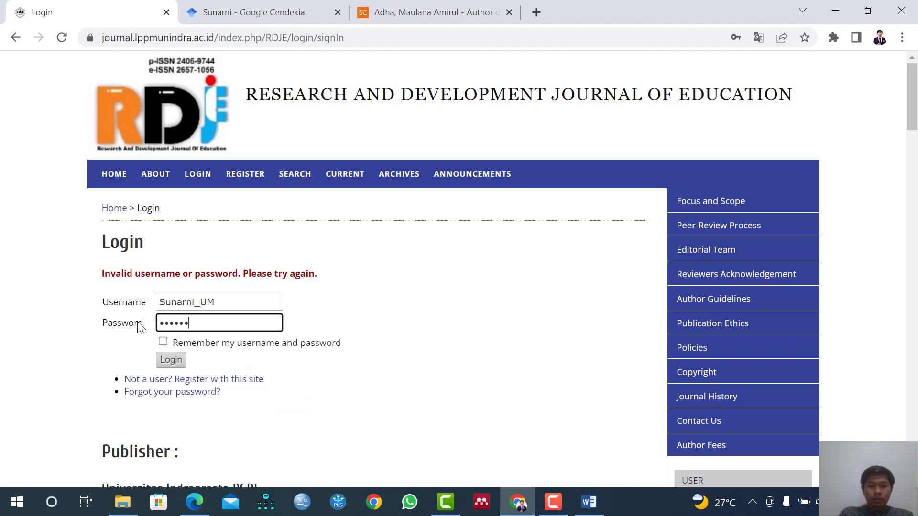
pyautogui.press('Return')
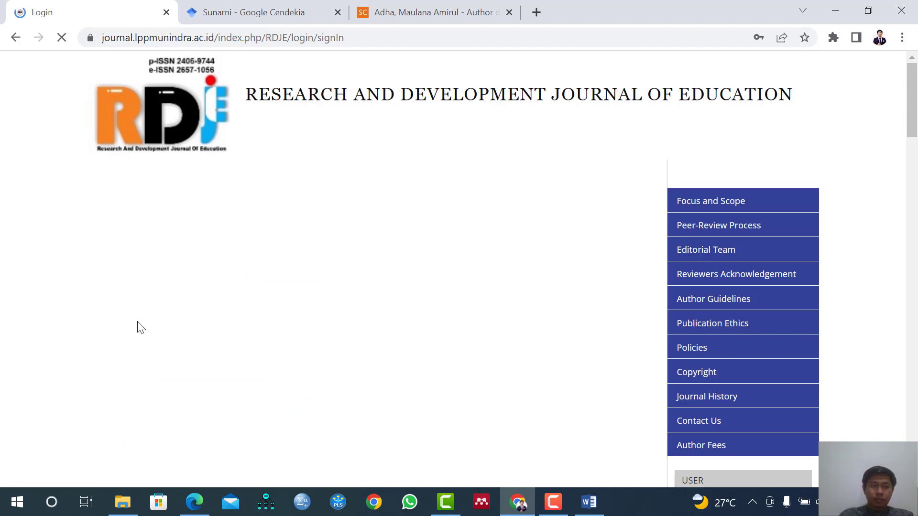
pyautogui.moveTo(207, 325); pyautogui.dragTo(153, 328)
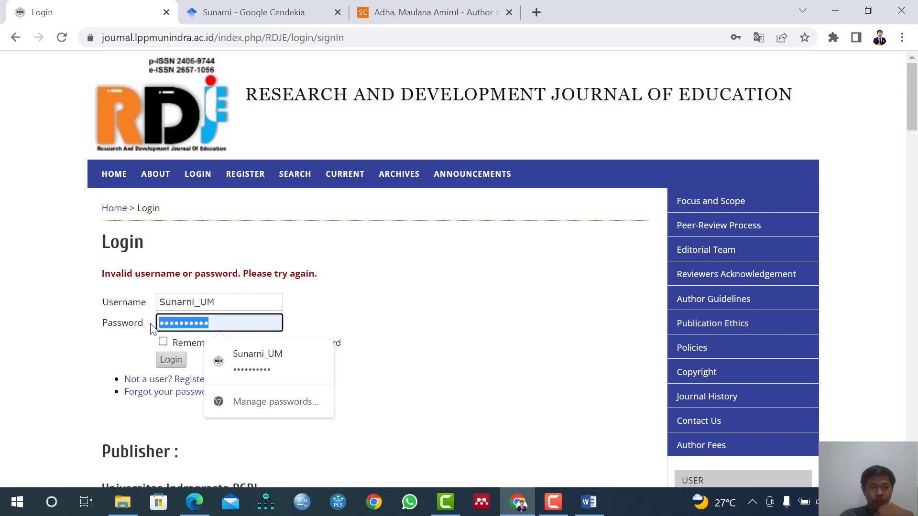
pyautogui.moveTo(214, 323); pyautogui.dragTo(157, 322)
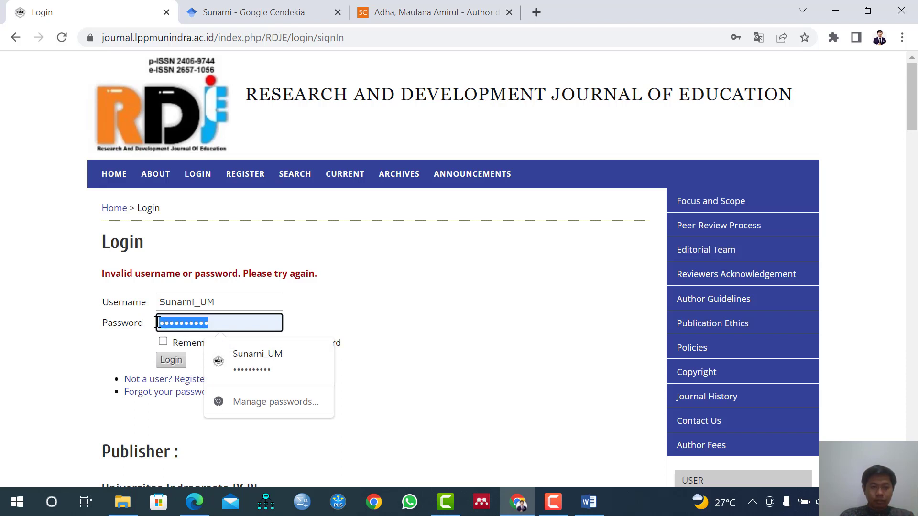
pyautogui.write('•')
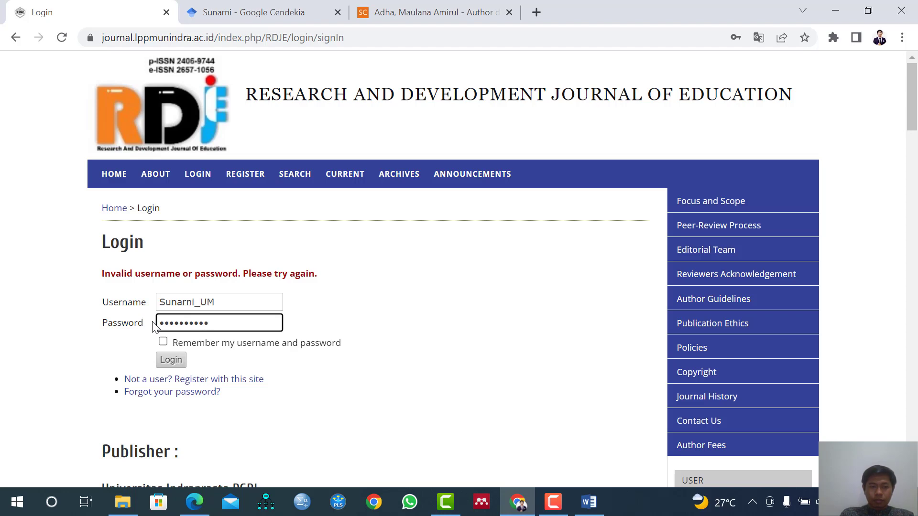
pyautogui.press('Return')
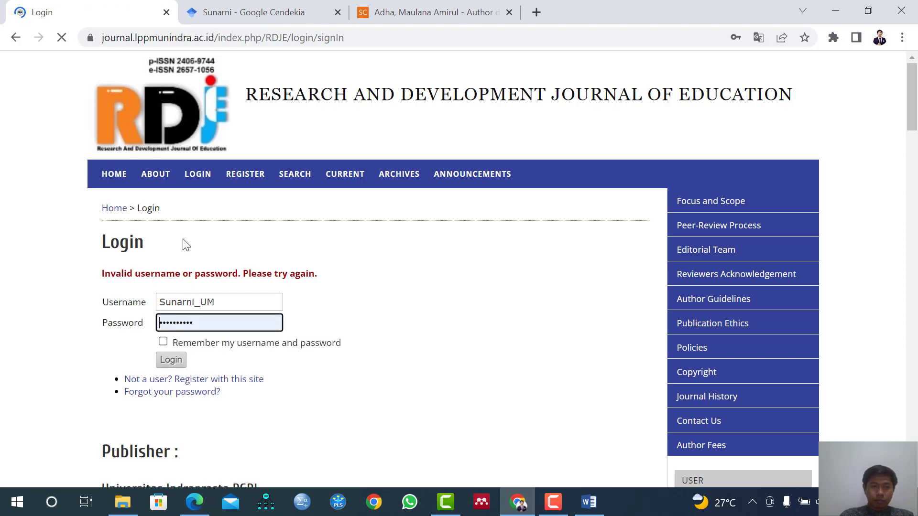
# Reopen the login page and try to log in with the prefilled username and the account password.
pyautogui.click(197, 174)
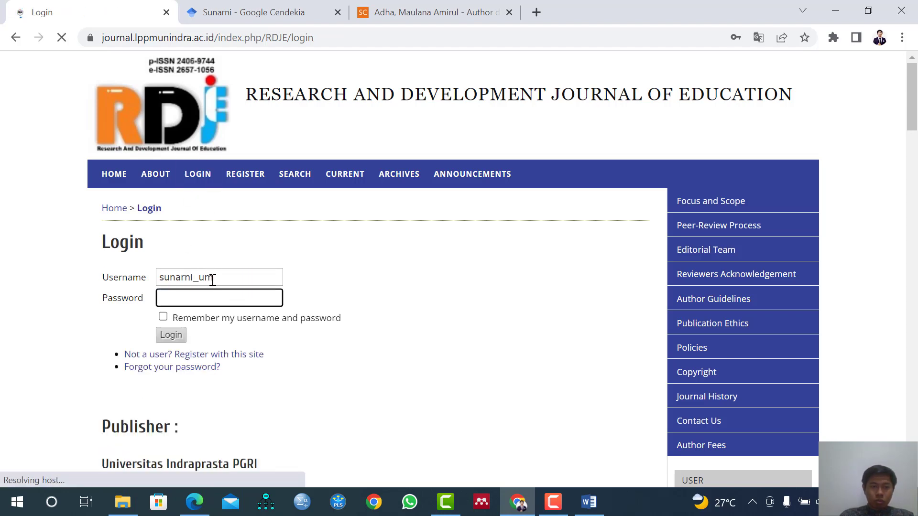
pyautogui.click(199, 300)
pyautogui.write('•')
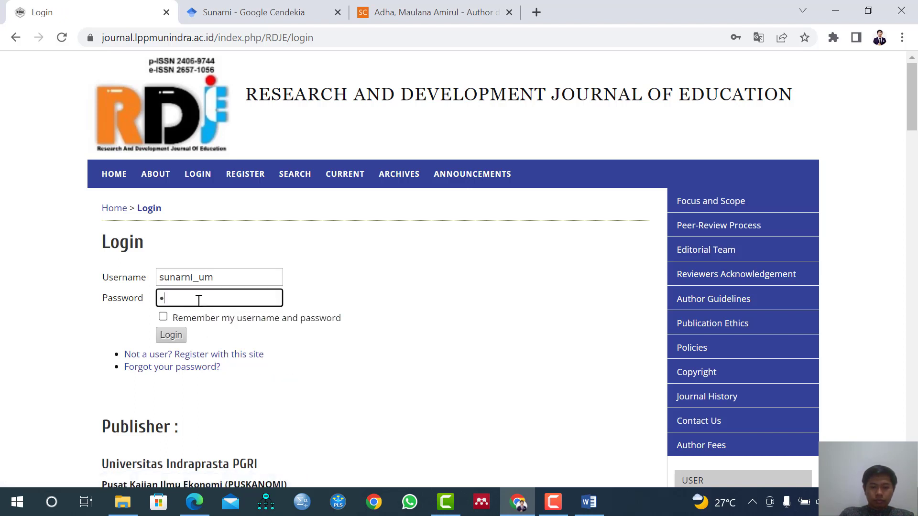
pyautogui.press('BackSpace')
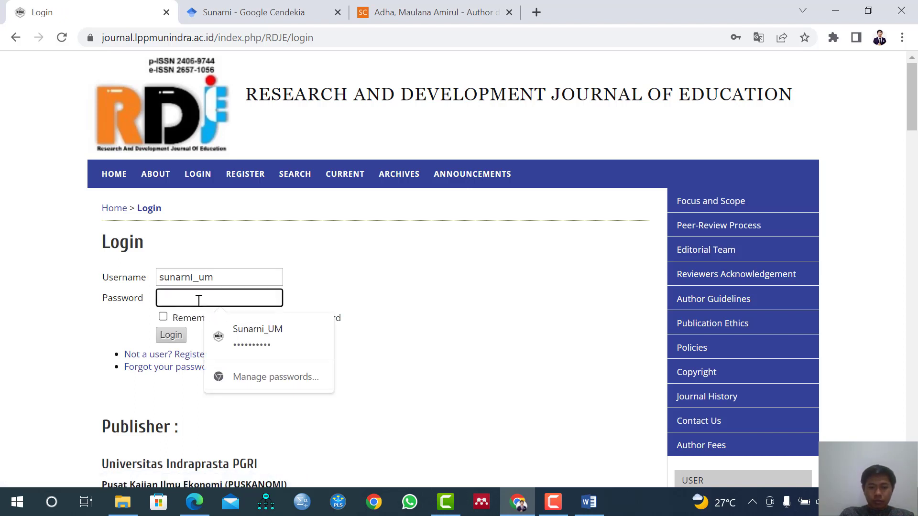
pyautogui.write('••')
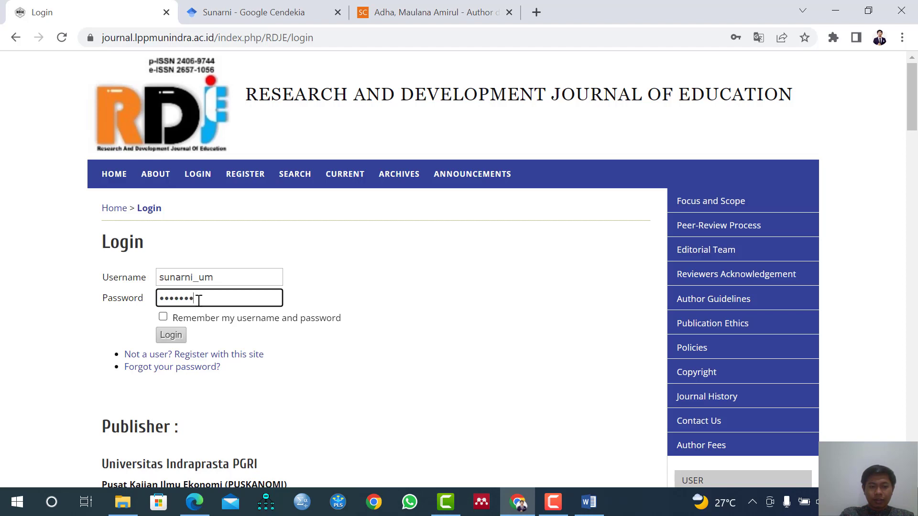
pyautogui.write('••••••••')
pyautogui.press('Return')
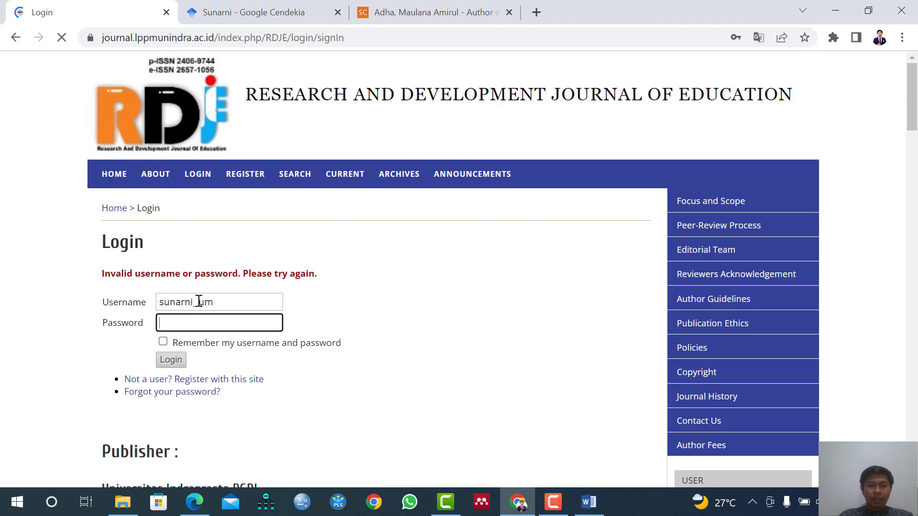
# Try the login once more with the account password, keeping the same username.
pyautogui.click(214, 320)
pyautogui.write('•')
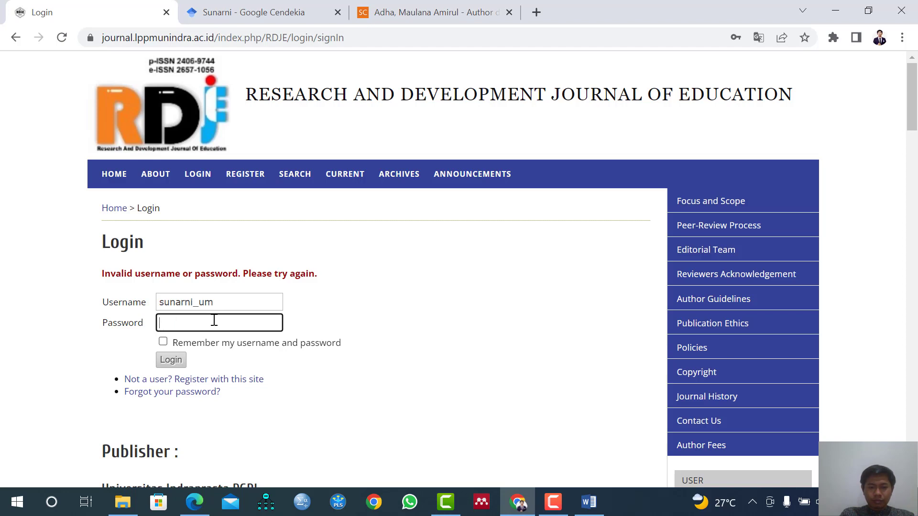
pyautogui.write('•')
pyautogui.press('Return')
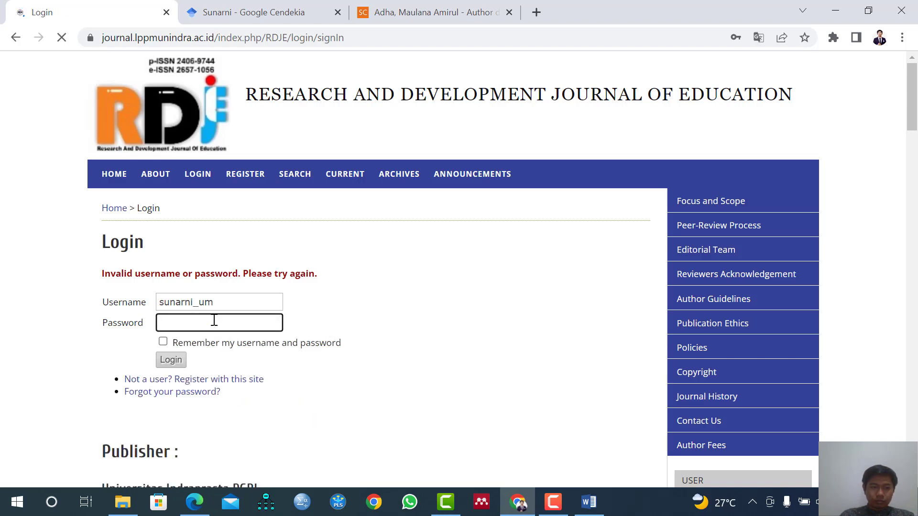
# Re-enter the account password for the prefilled username and log in to the author's User Home page.
pyautogui.click(215, 321)
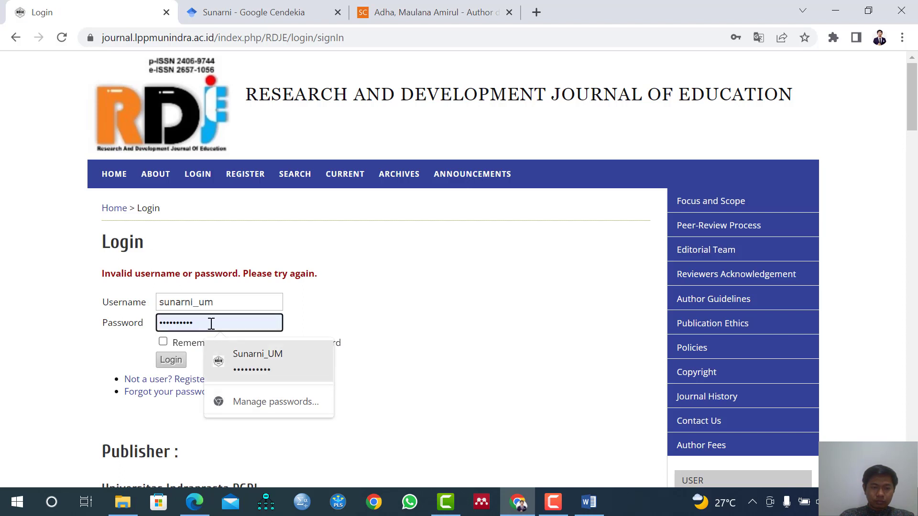
pyautogui.write('*')
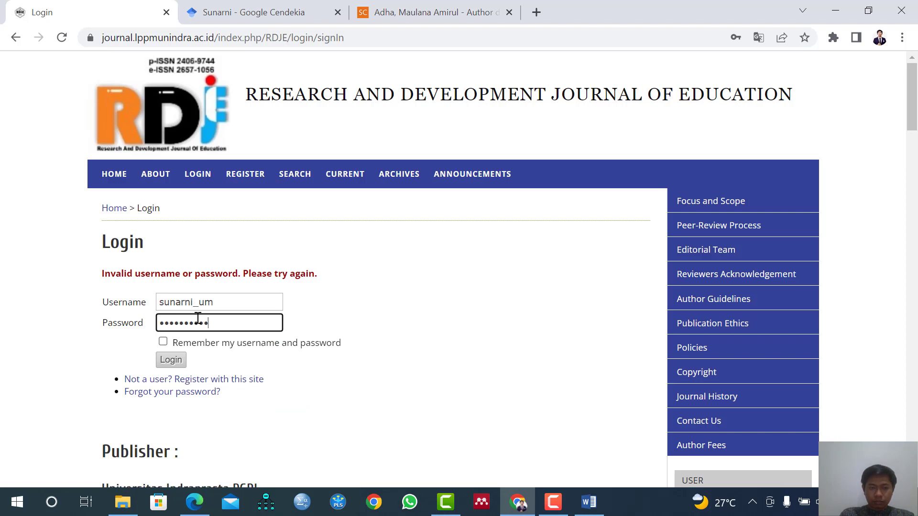
pyautogui.press('Return')
pyautogui.write('*********')
pyautogui.press('Return')
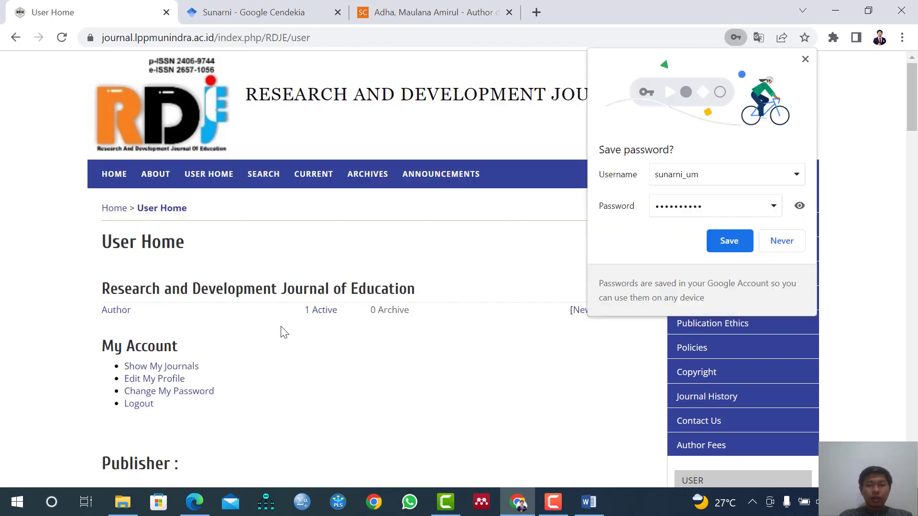
# Save the login credentials in the browser and open the author's active submissions.
pyautogui.click(729, 244)
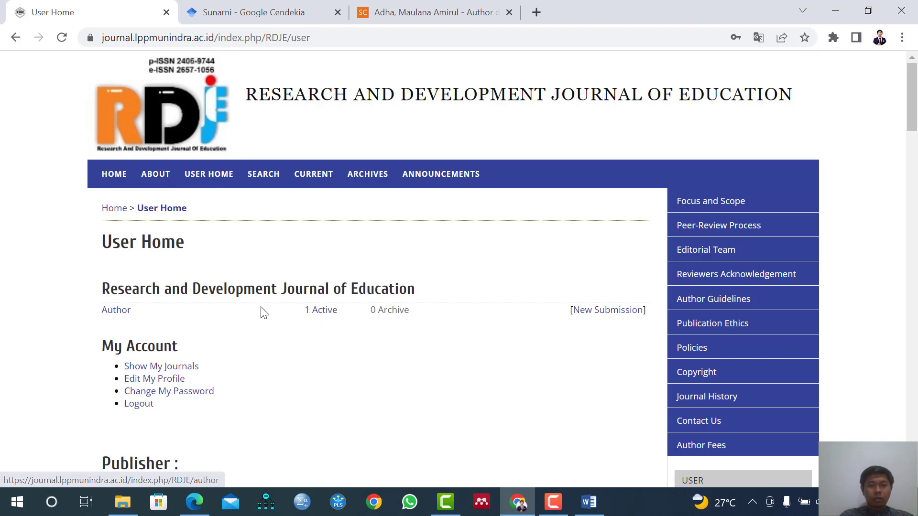
pyautogui.click(323, 312)
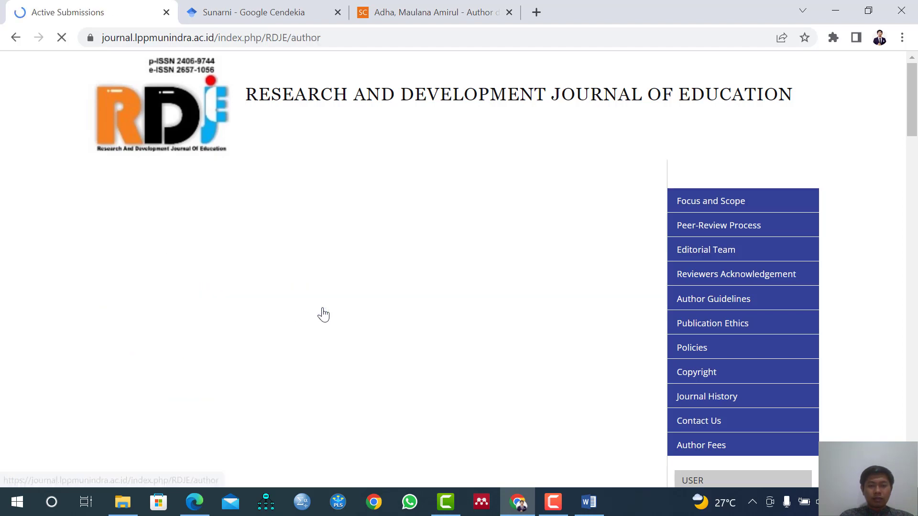